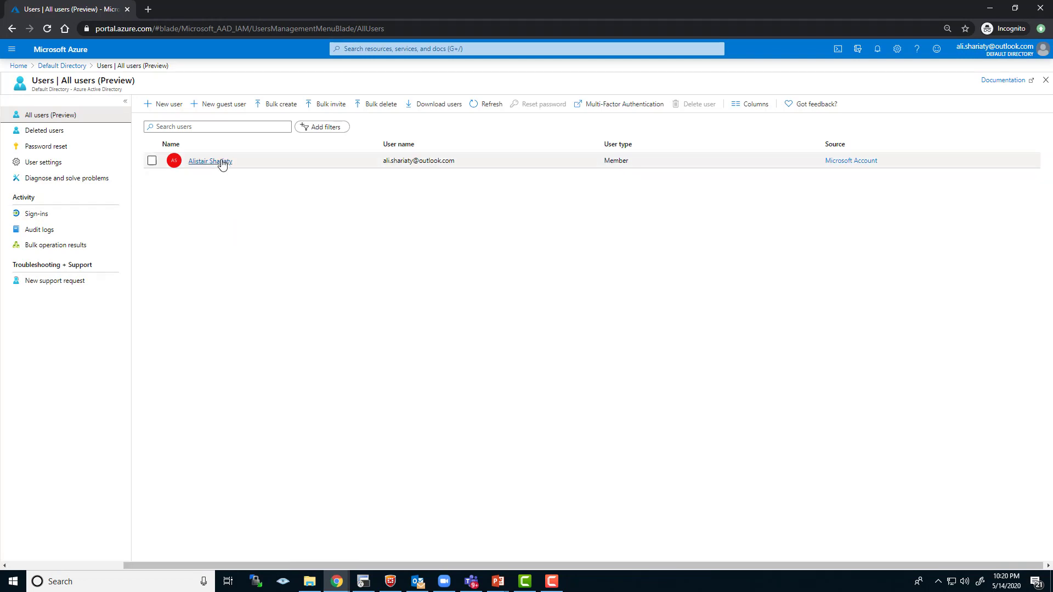
click(55, 162)
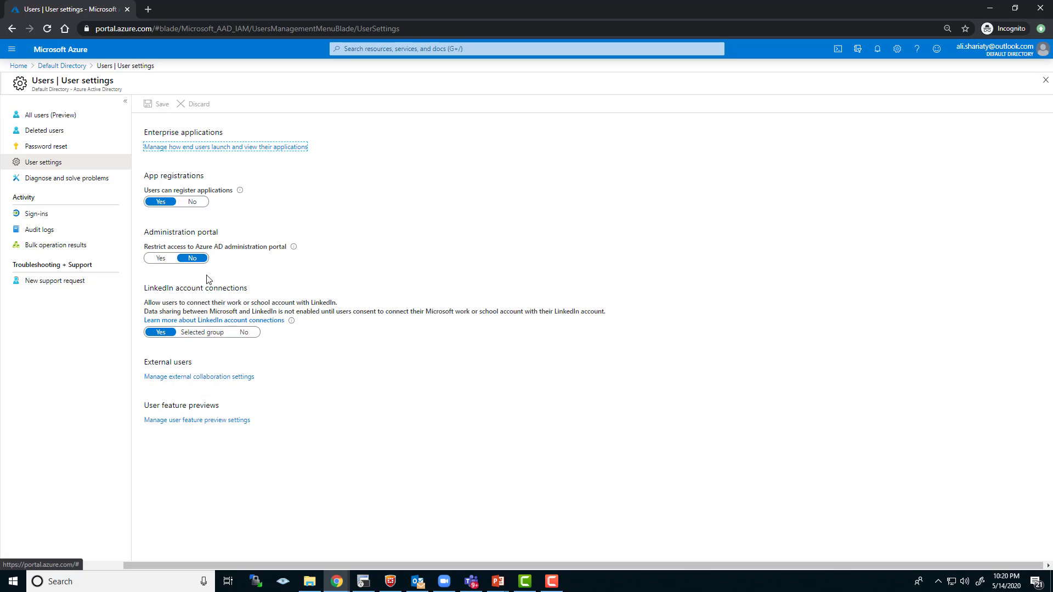
mouse_move(242, 192)
click(52, 117)
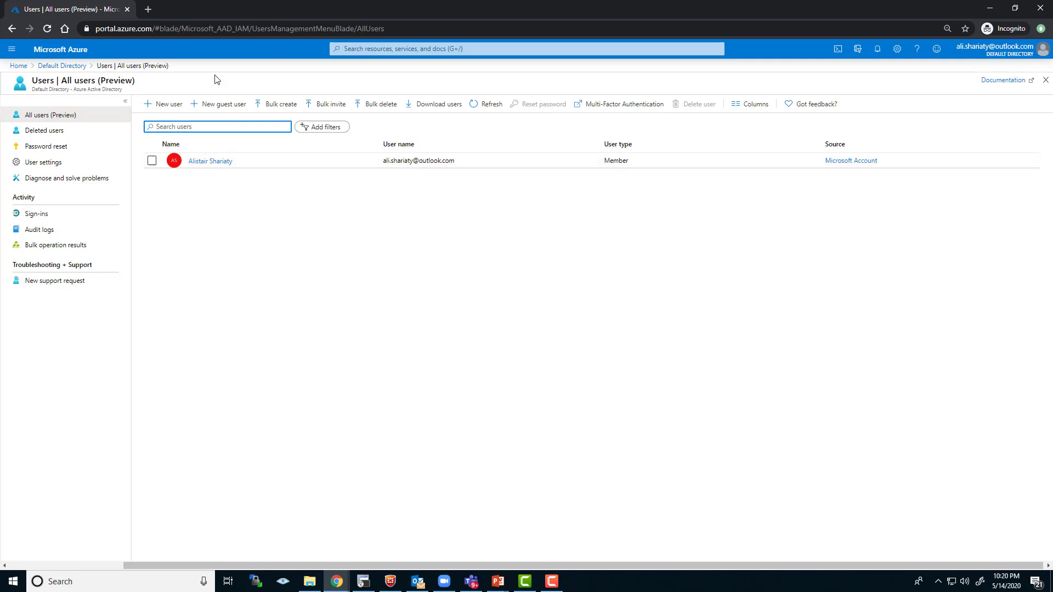
Start a new user, entering az104-01a-aaduser1 as both user name and display name
click(161, 104)
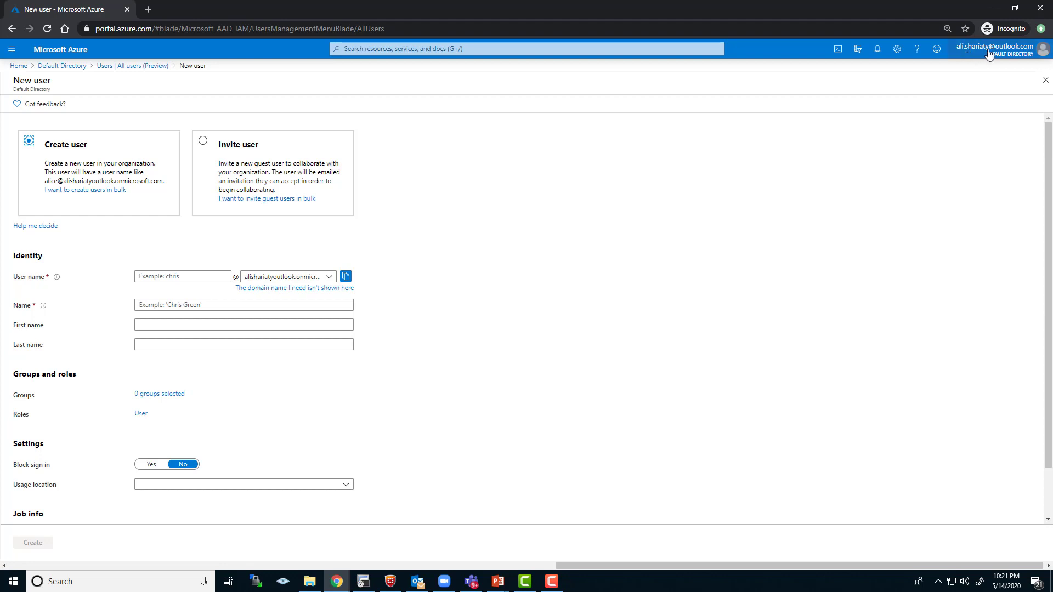
mouse_move(979, 46)
click(329, 277)
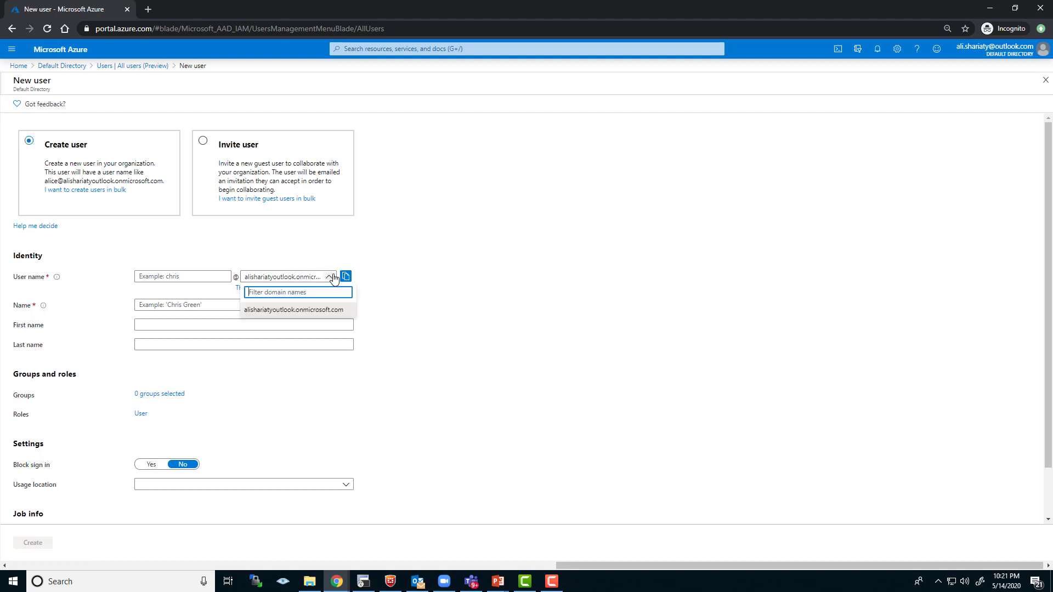
click(338, 254)
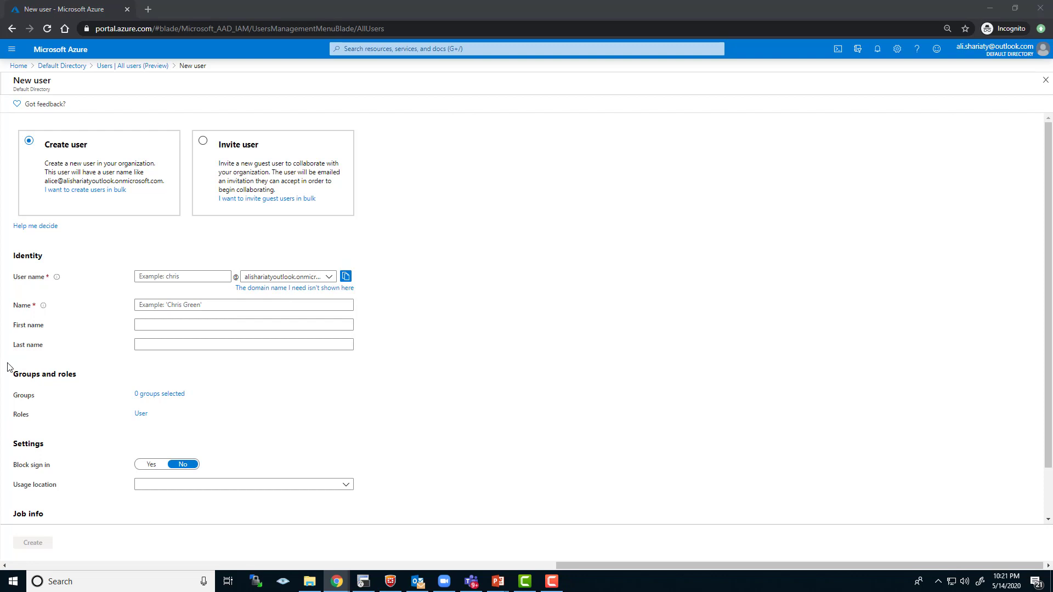
click(181, 277)
text(az104-01a-aaduser1)
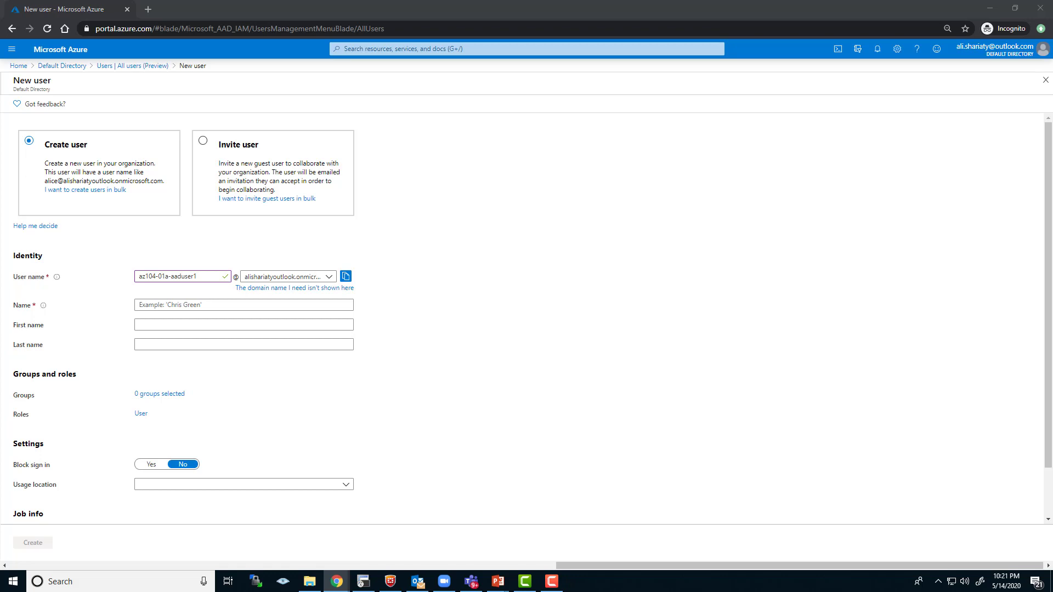
click(215, 304)
key(ctrl+v)
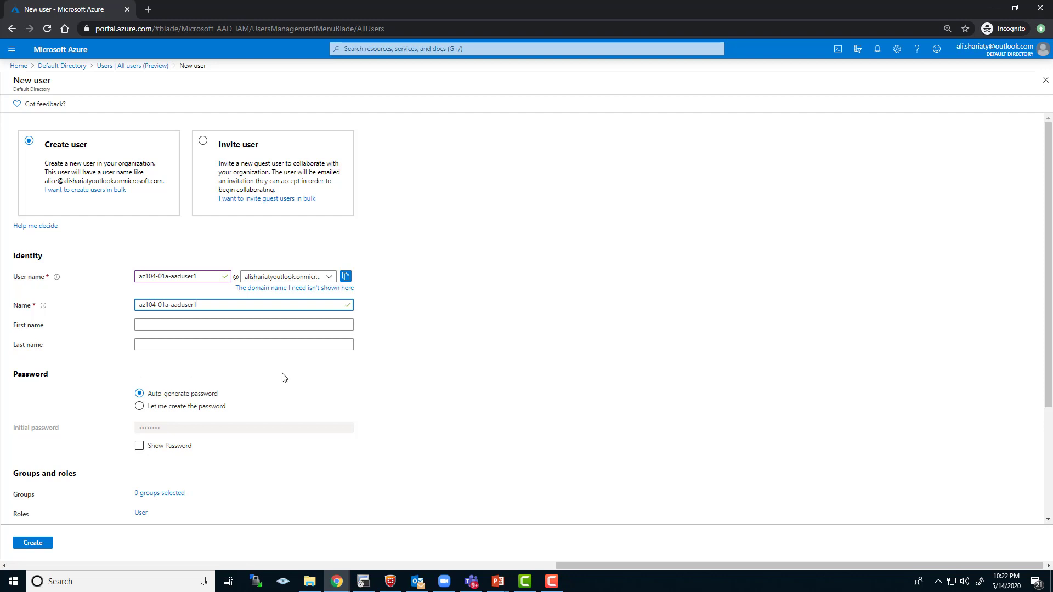
scroll(436, 358, down, 1)
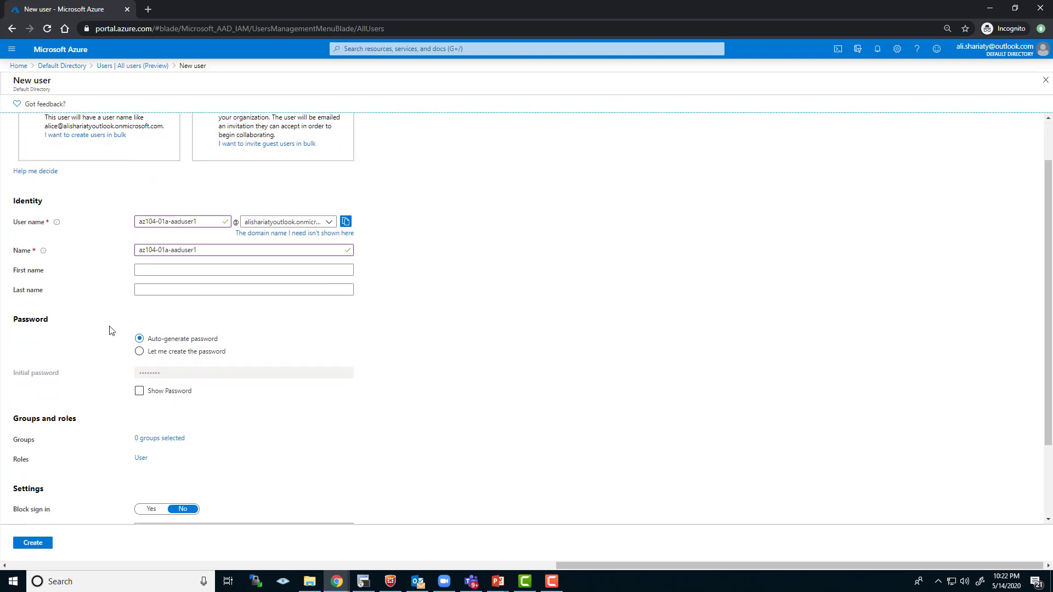
Choose to create the password manually and enter a custom initial password
click(140, 354)
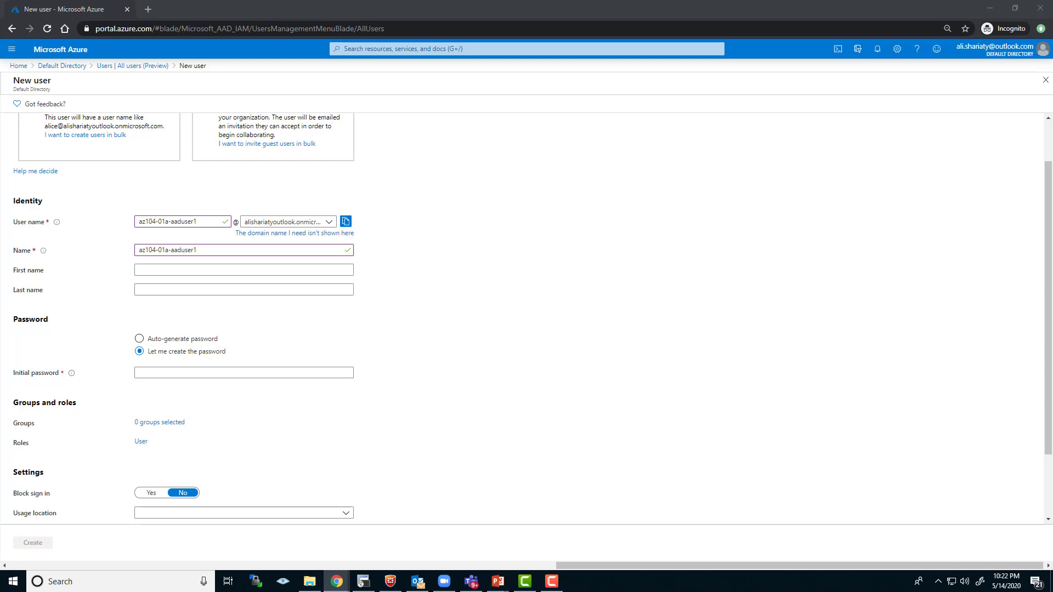
click(240, 372)
key(ctrl+v)
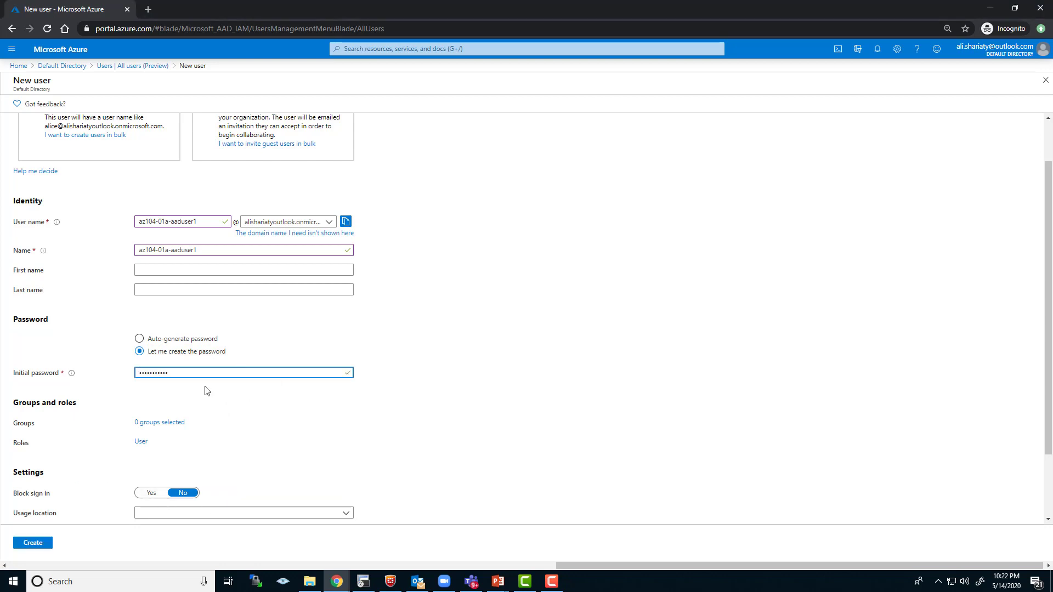
click(445, 417)
Set usage location United States, job title Cloud Administrator, department IT, and create the user
scroll(452, 418, down, 2)
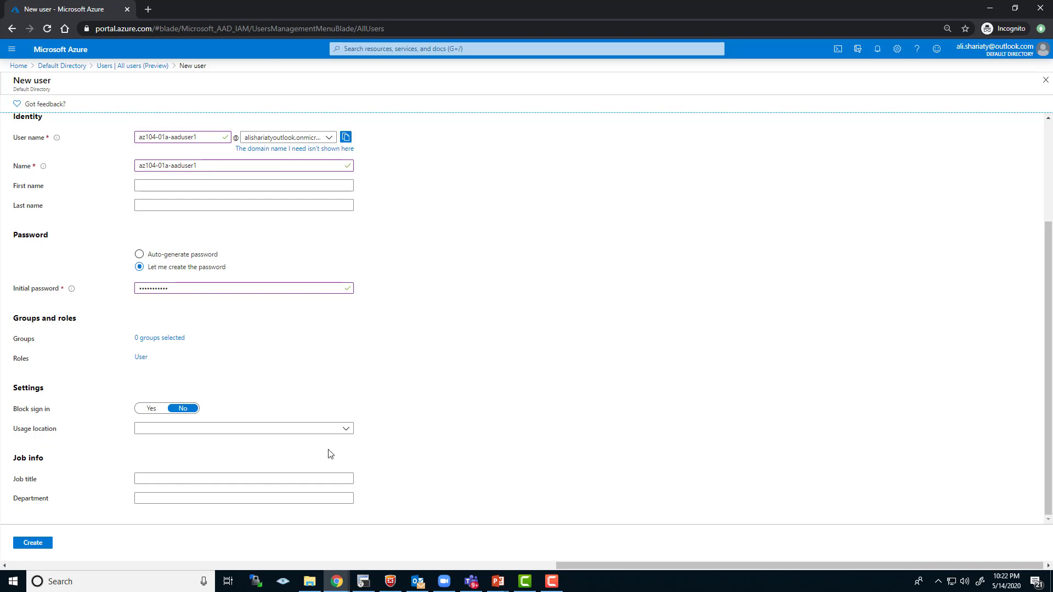
click(349, 430)
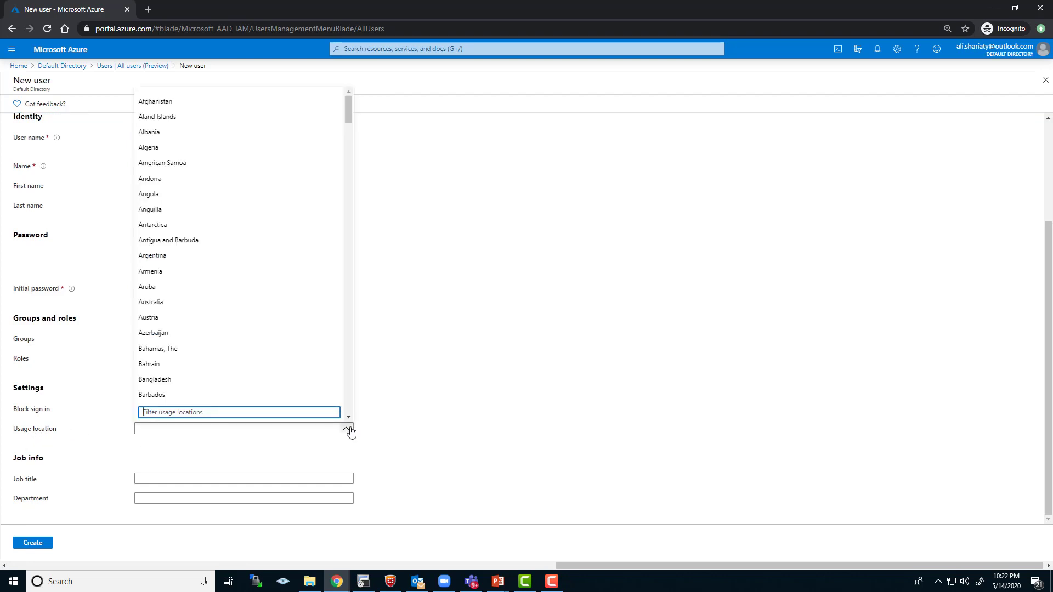
text(uni)
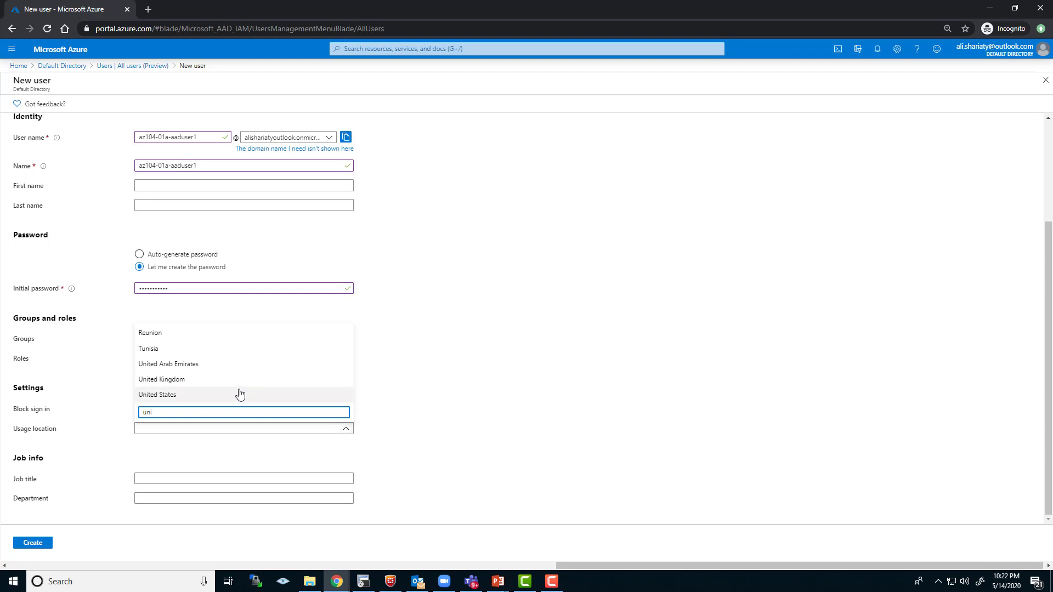
click(239, 393)
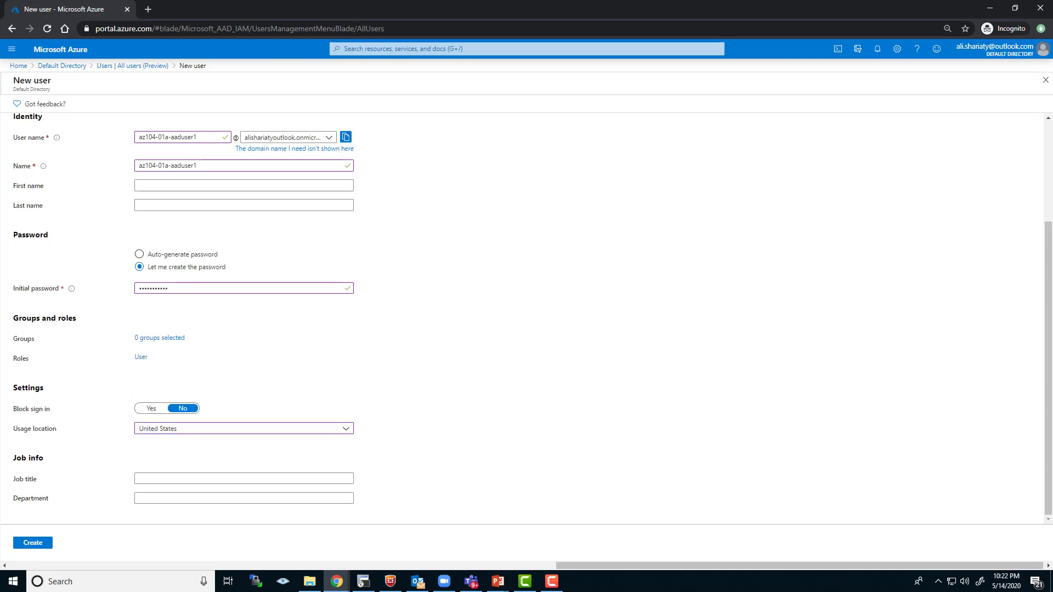
click(246, 479)
text(Cloud Administrator)
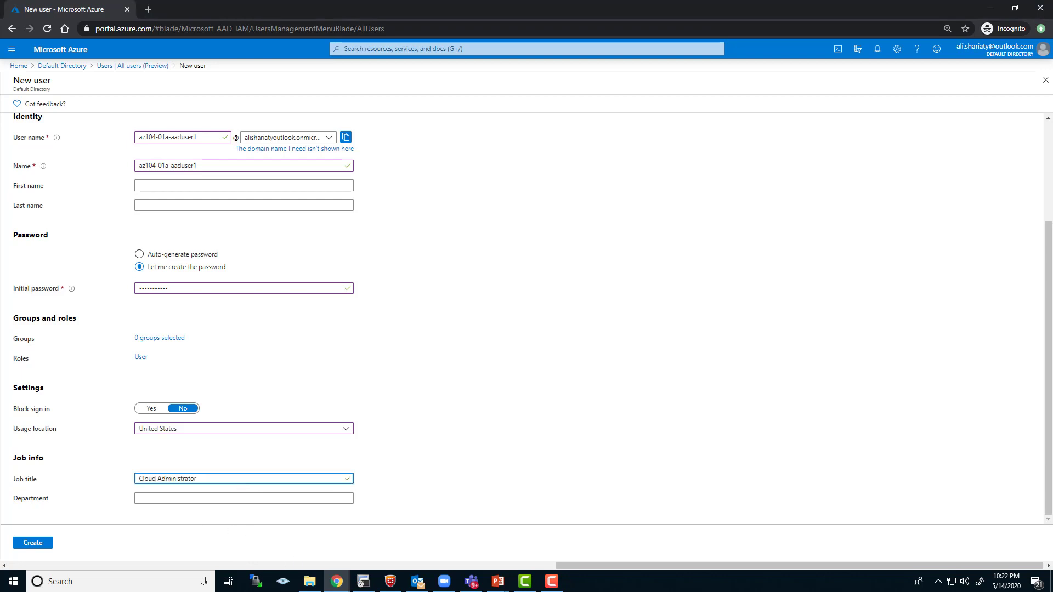
click(167, 502)
text(IT)
click(608, 439)
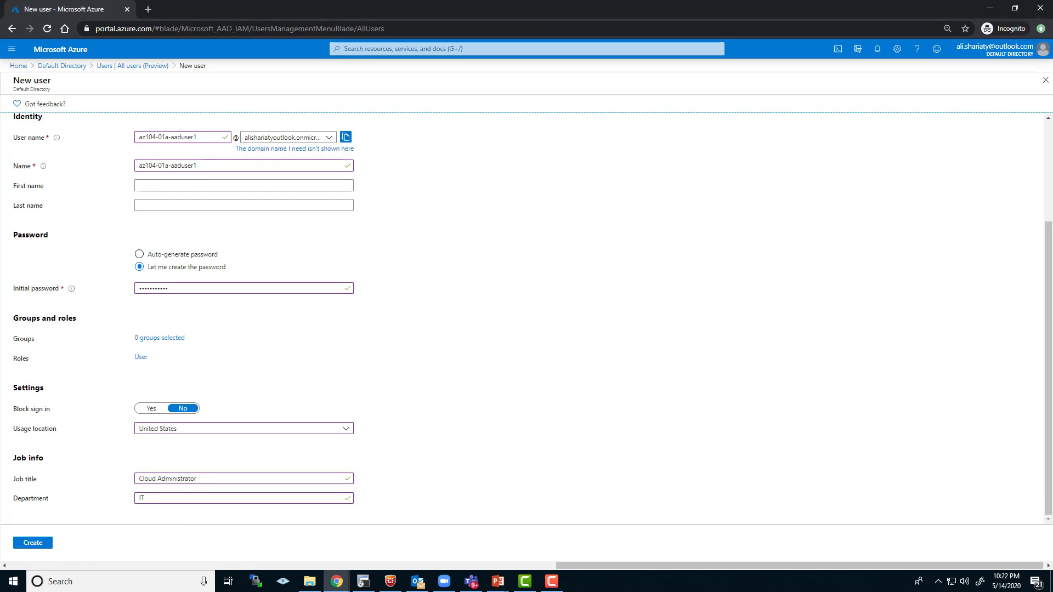
click(41, 544)
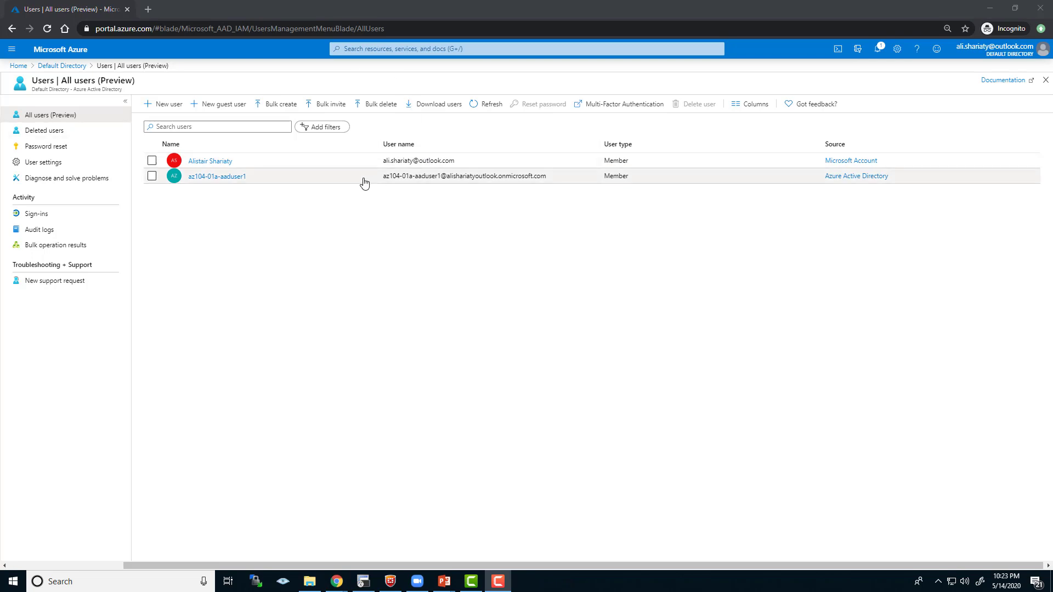
Select the new user's sign-in name and open the az104-01a-aaduser1 profile
drag(563, 177, 377, 198)
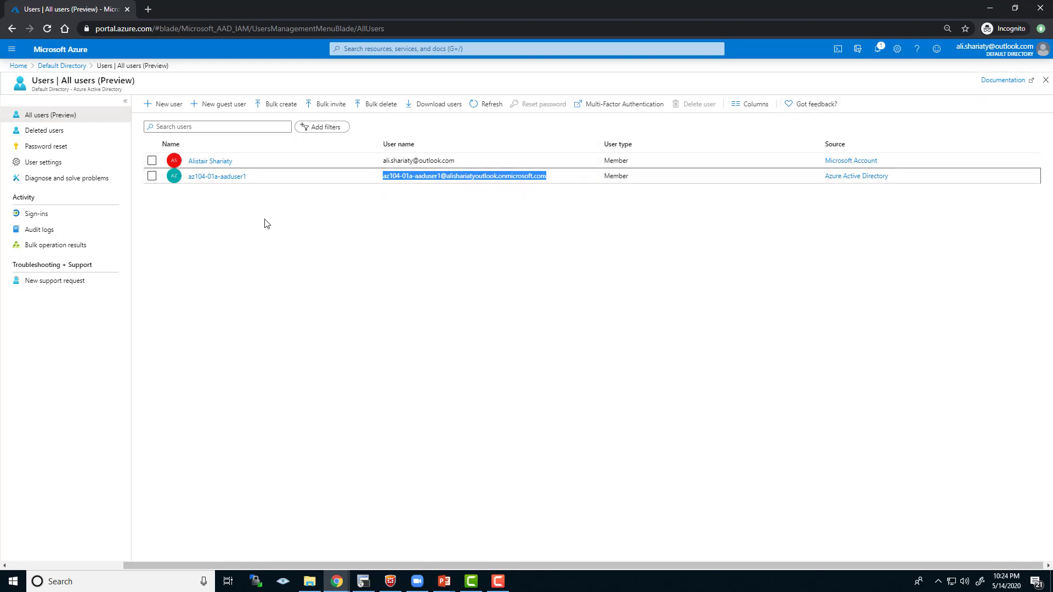
click(225, 181)
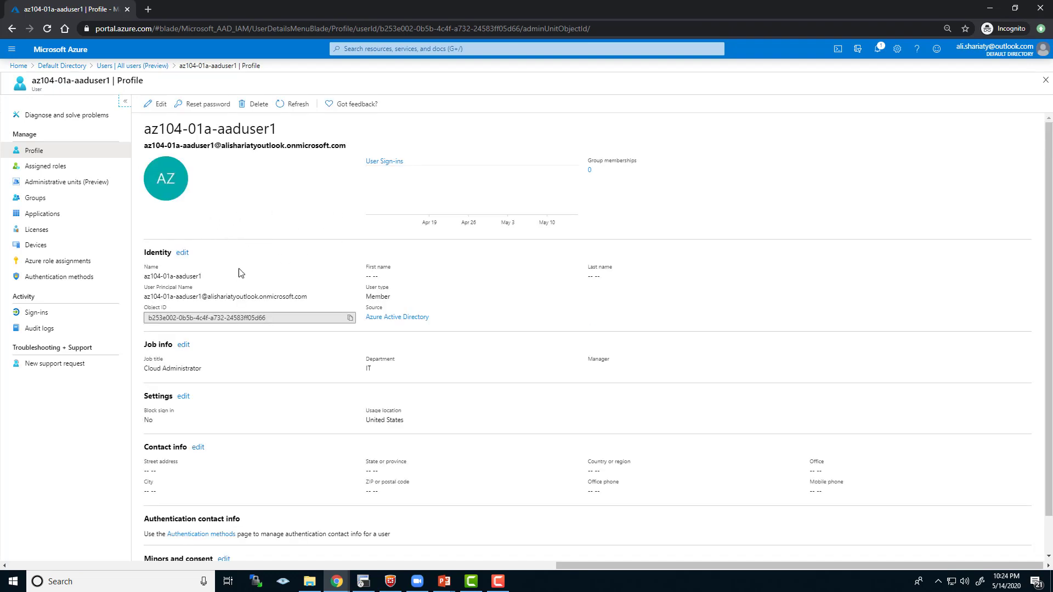
Review the profile's editable fields, then view az104-01a-aaduser1's assigned roles, currently none
scroll(269, 267, down, 1)
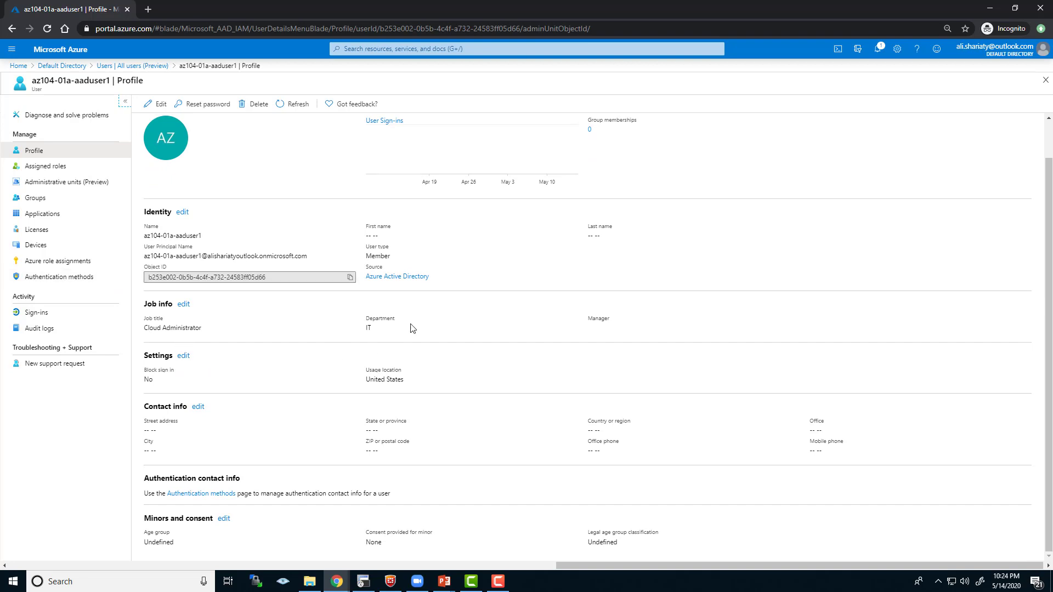
scroll(204, 222, up, 1)
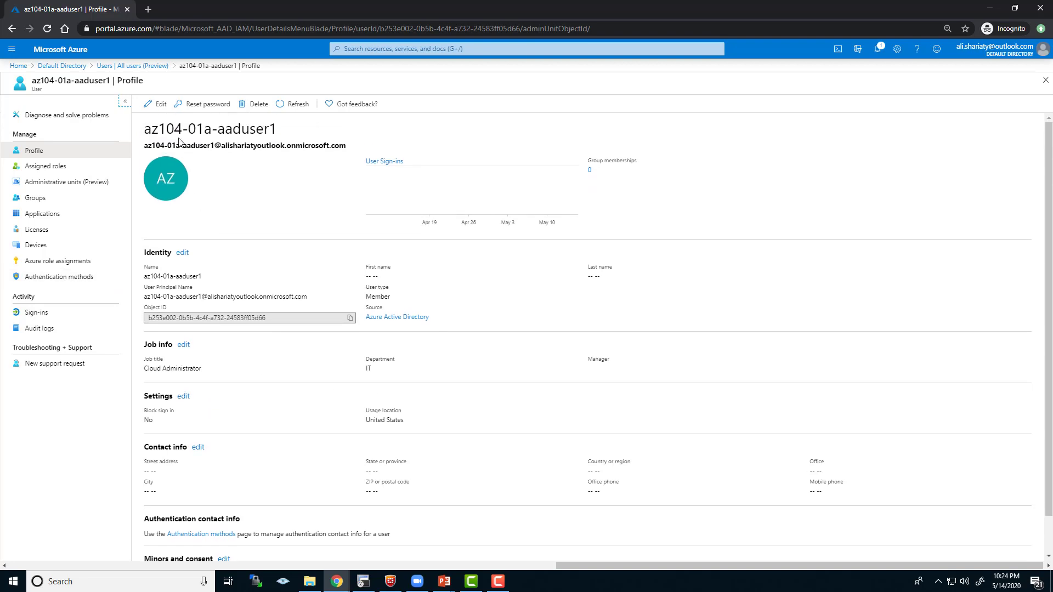
click(157, 104)
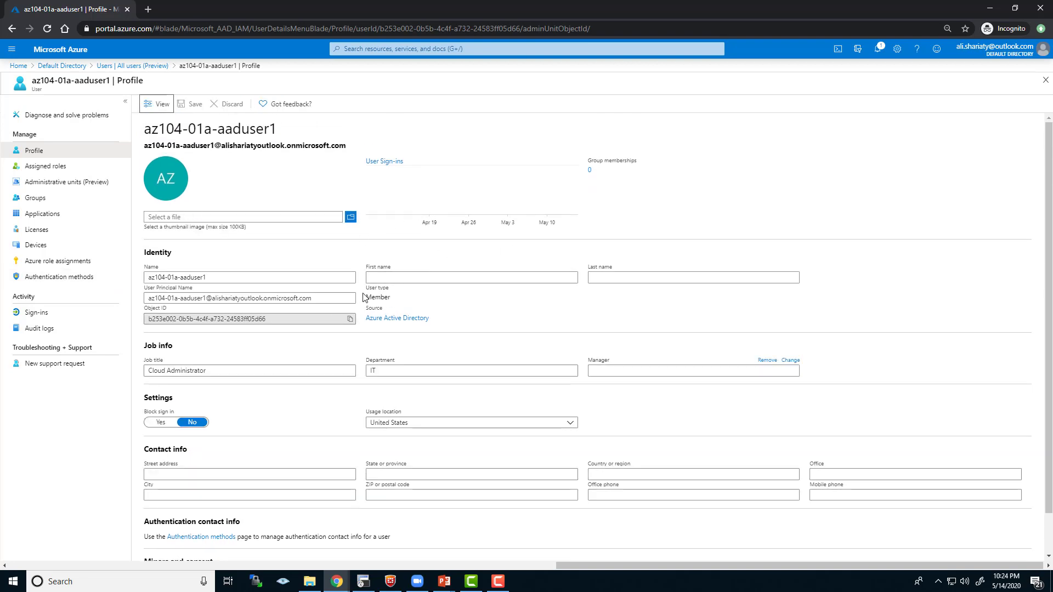
scroll(366, 298, down, 1)
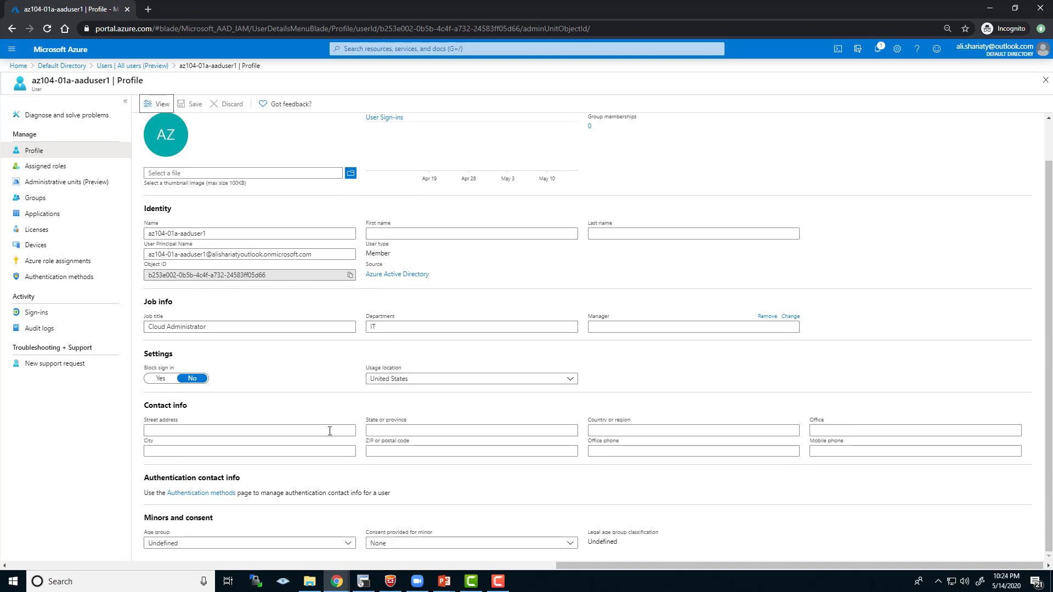
scroll(332, 388, up, 1)
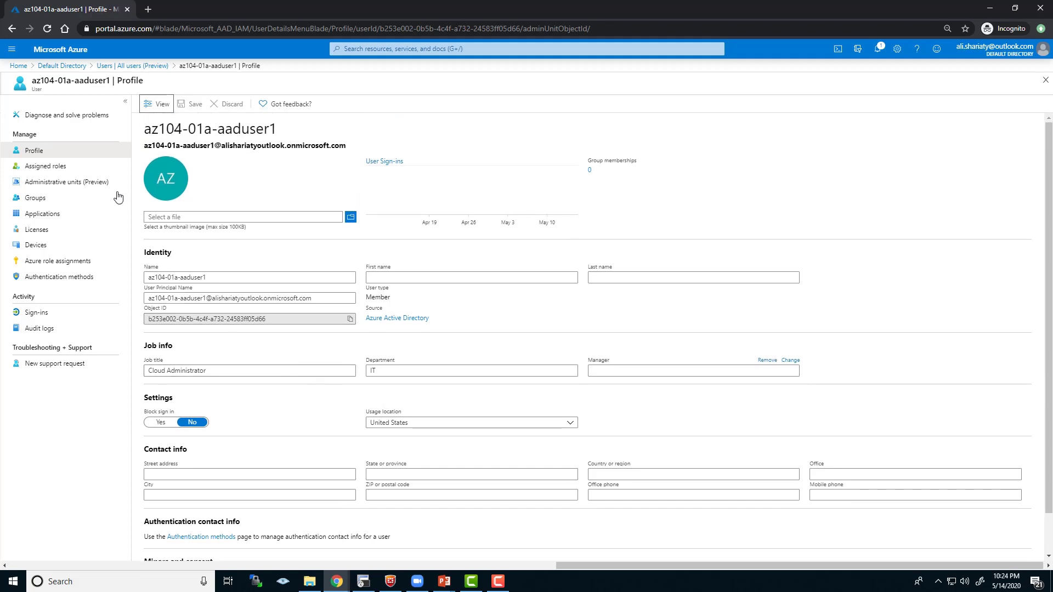
click(52, 170)
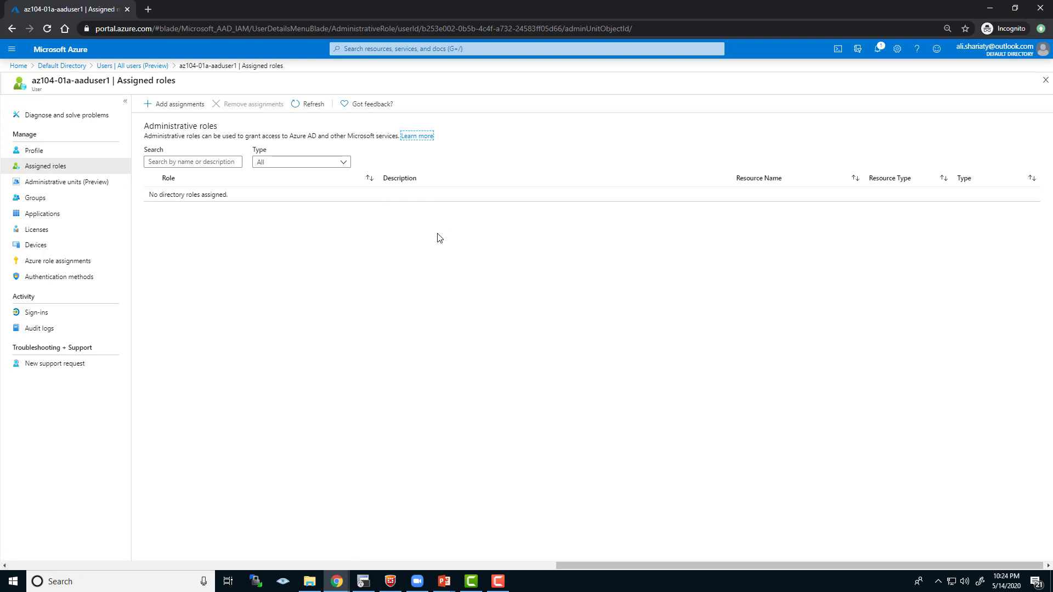
Search directory roles for 'us' and assign User administrator to az104-01a-aaduser1
click(179, 107)
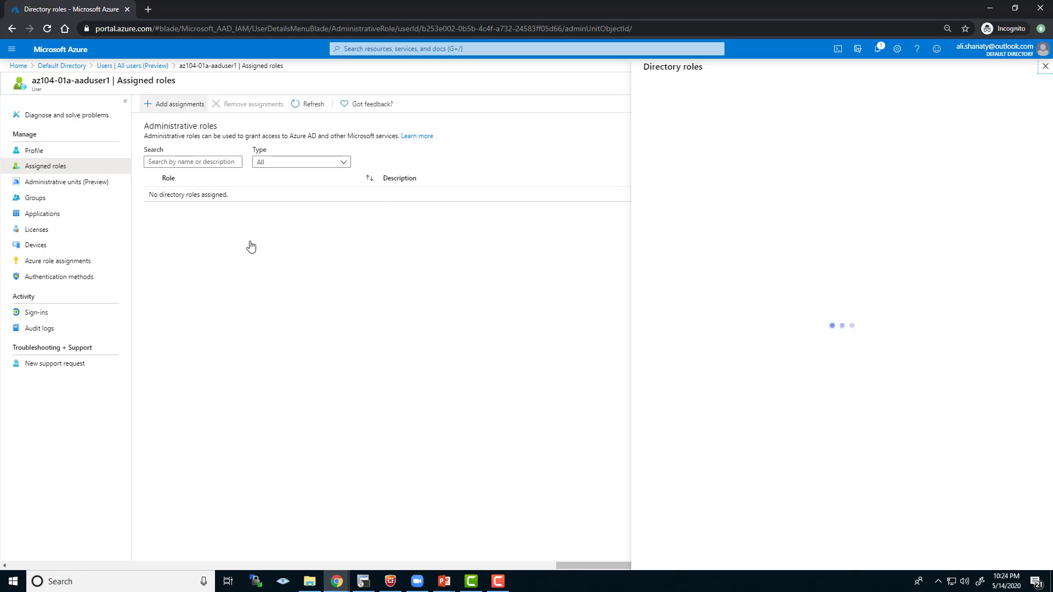
click(717, 127)
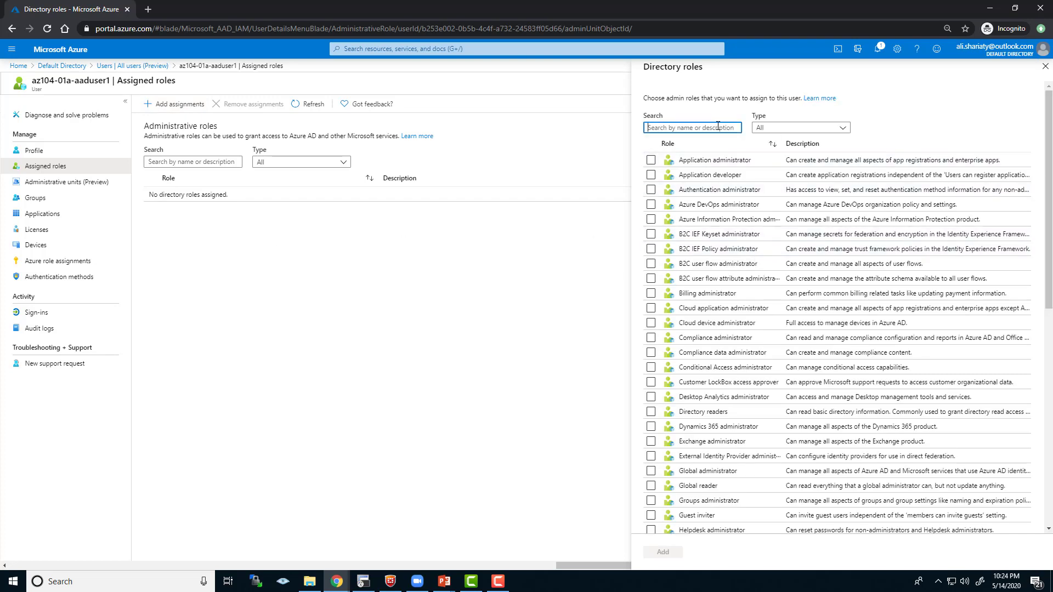
text(user)
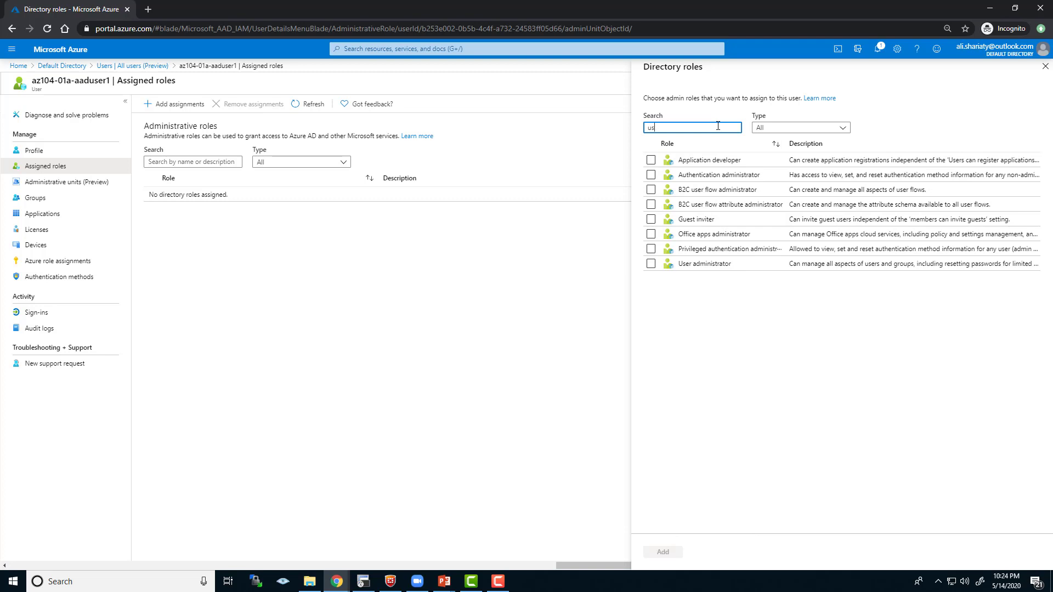
key(BackSpace)
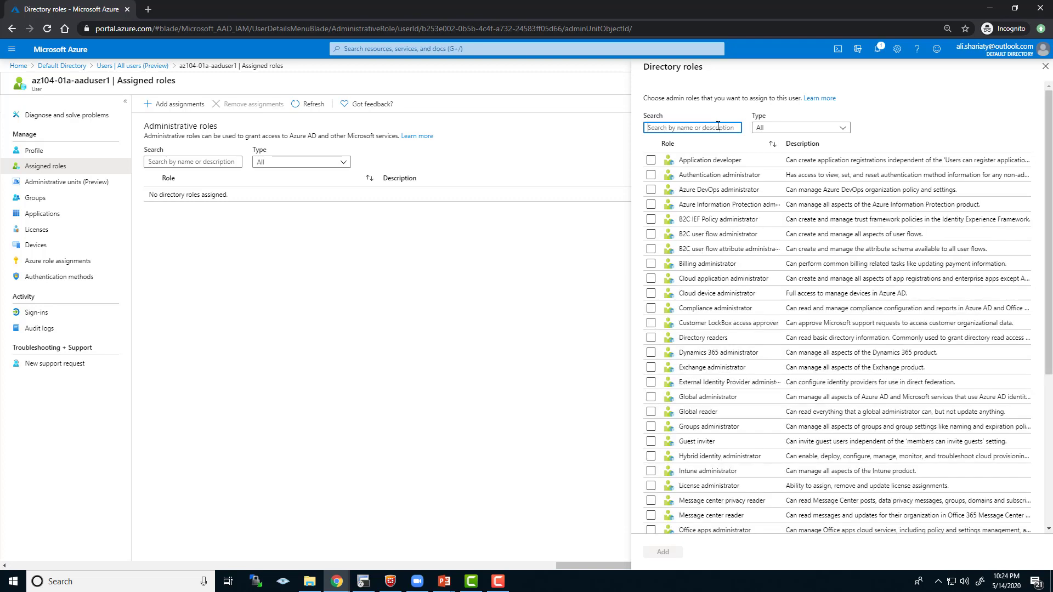
scroll(774, 272, down, 8)
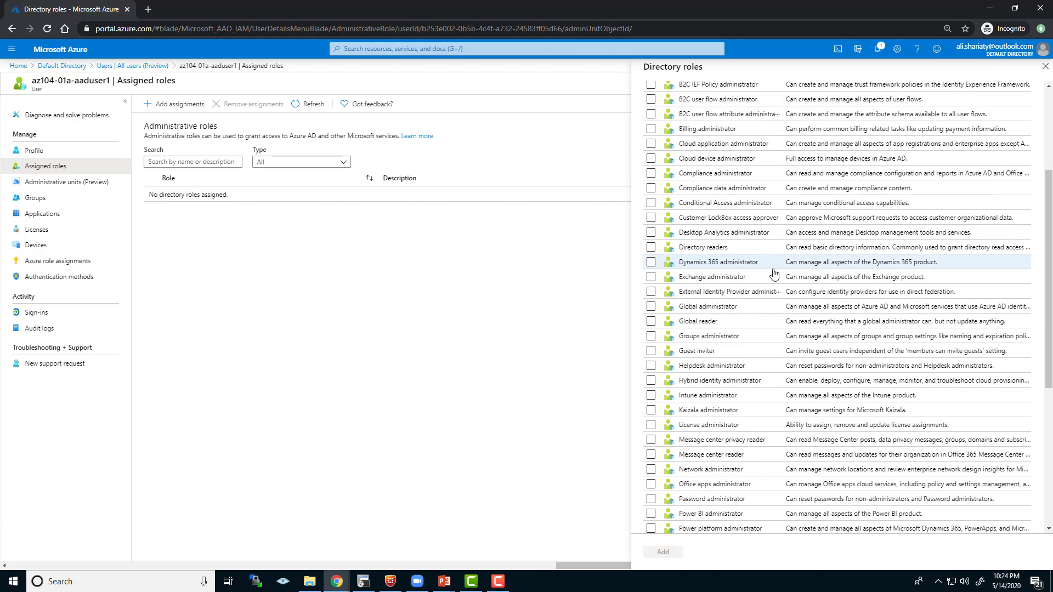
scroll(707, 350, up, 10)
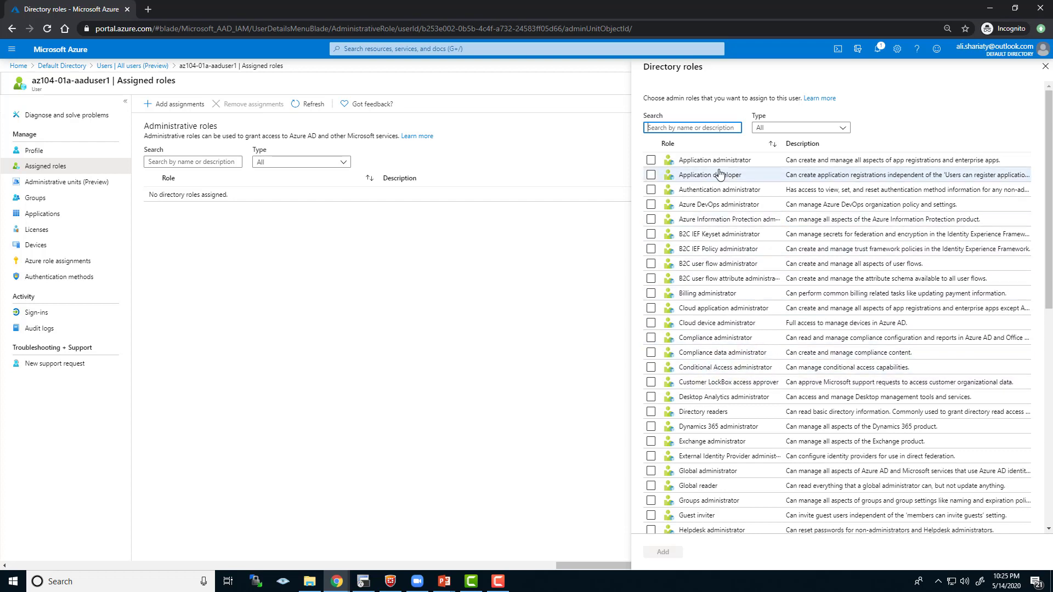
text(user)
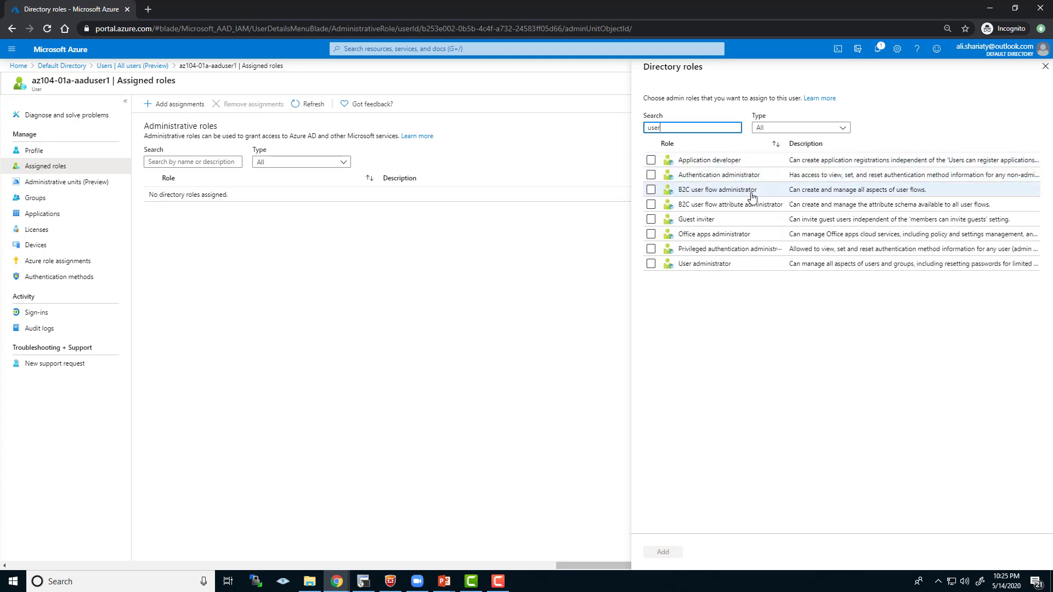
click(702, 265)
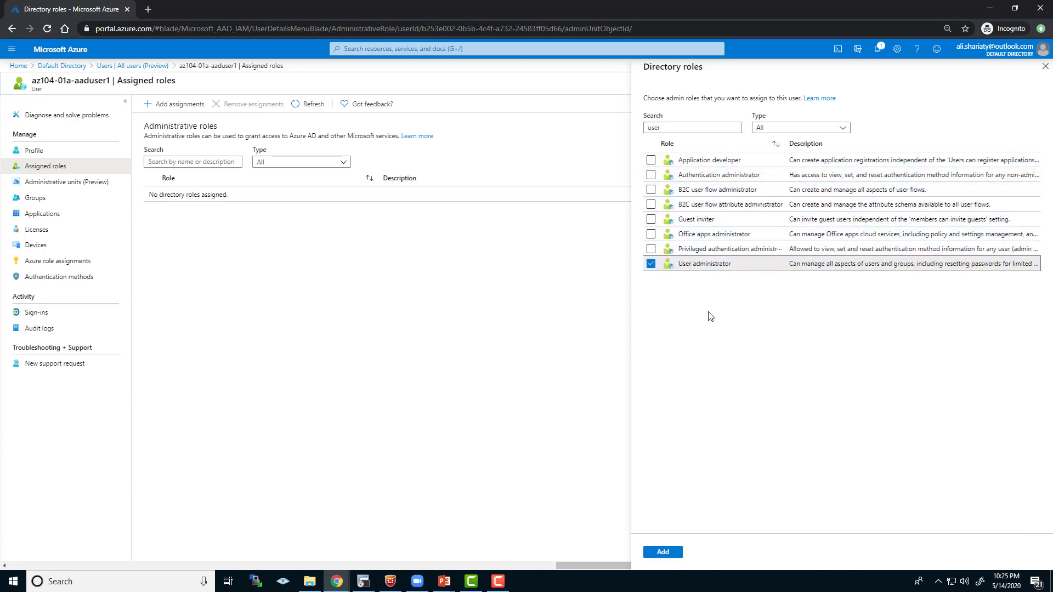
click(666, 553)
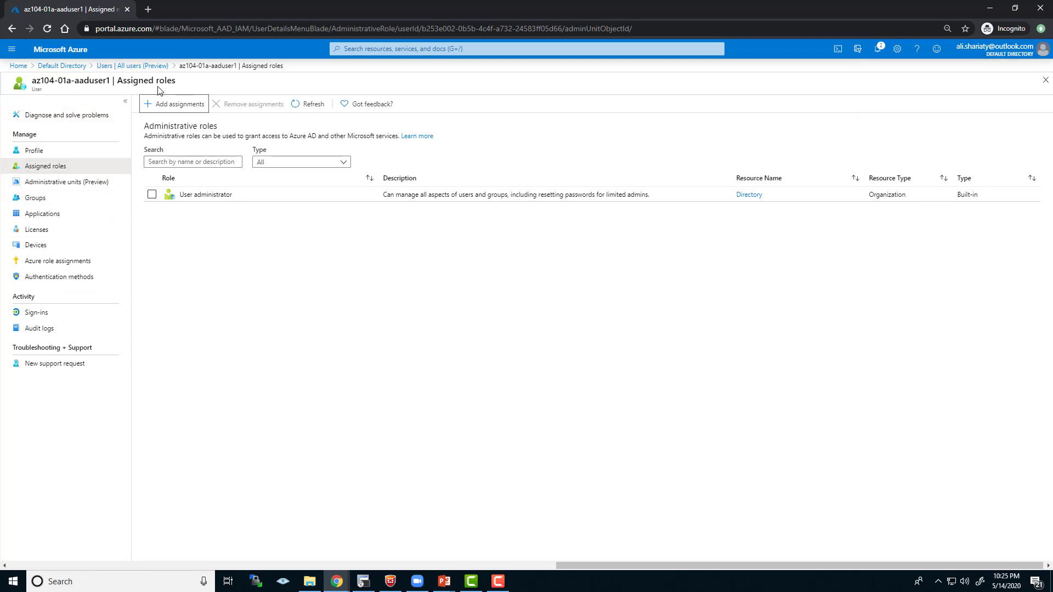
drag(683, 563, 121, 544)
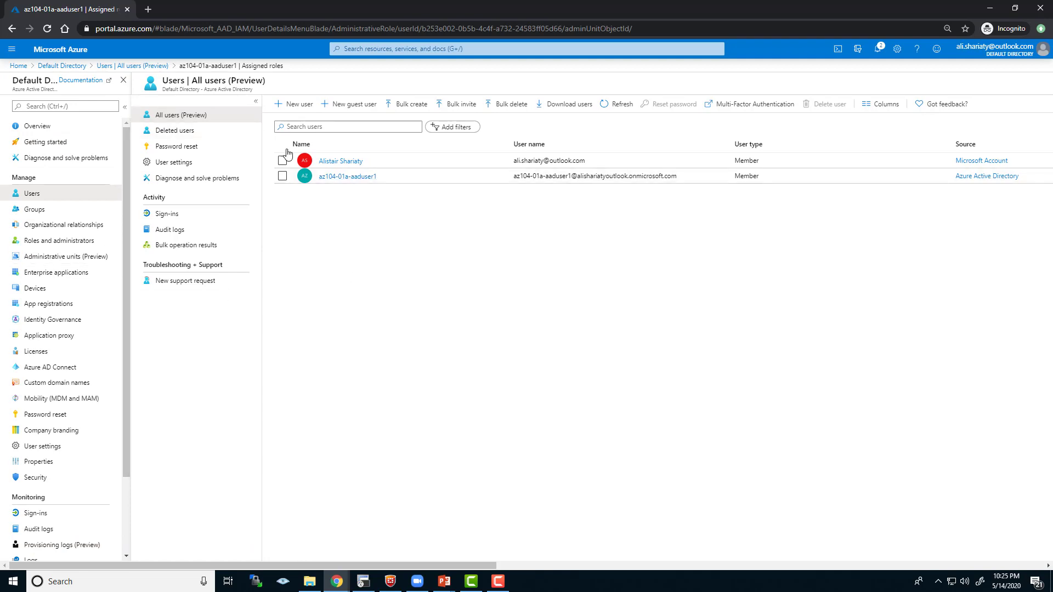
drag(194, 567, 689, 571)
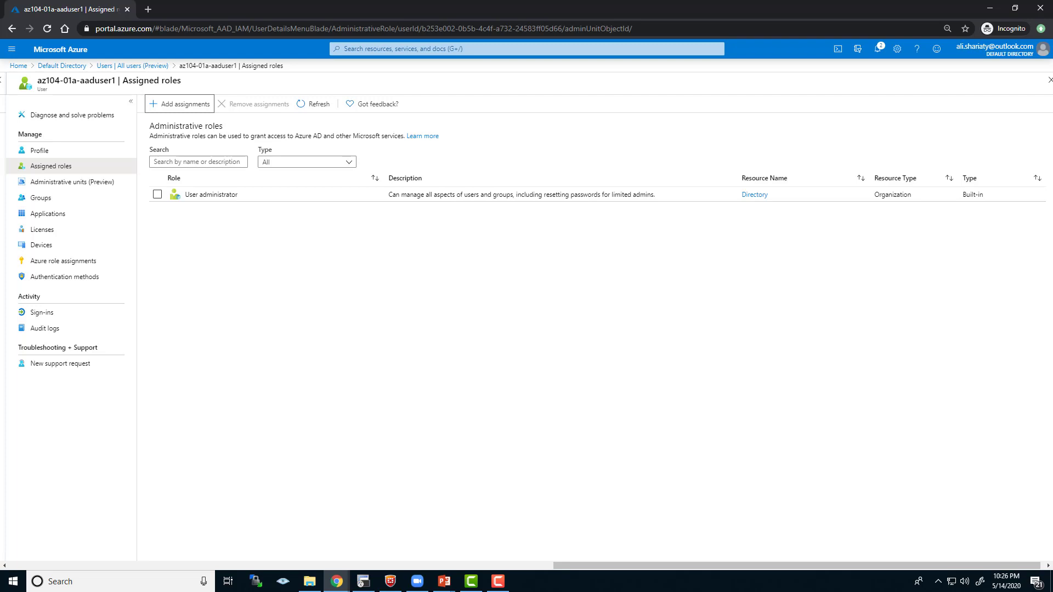
Sign out of the administrator account and enter the lab user's sign-in address
click(999, 51)
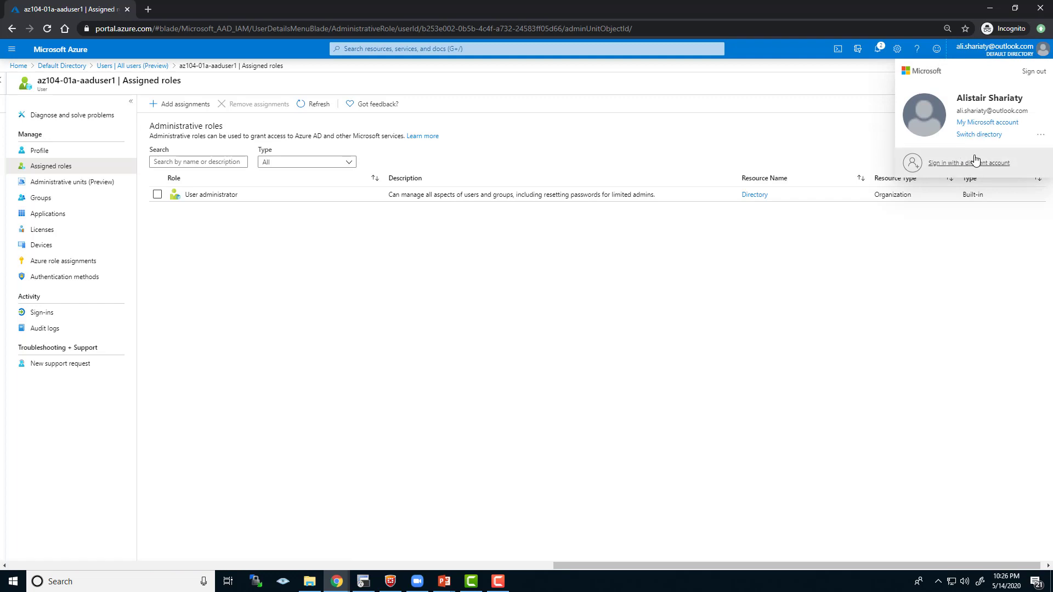
click(1034, 71)
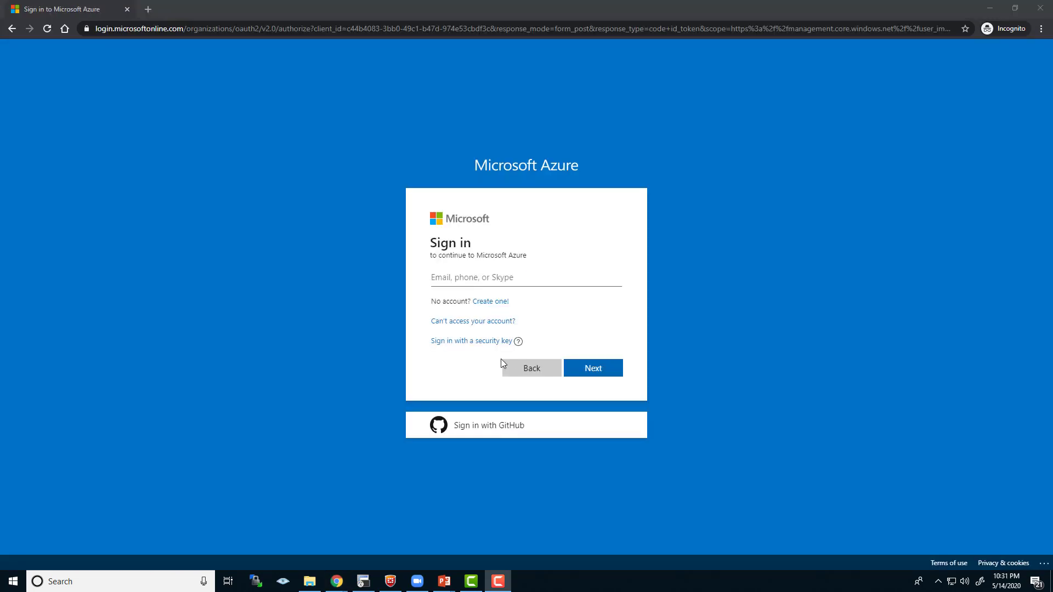
click(501, 277)
key(ctrl+v)
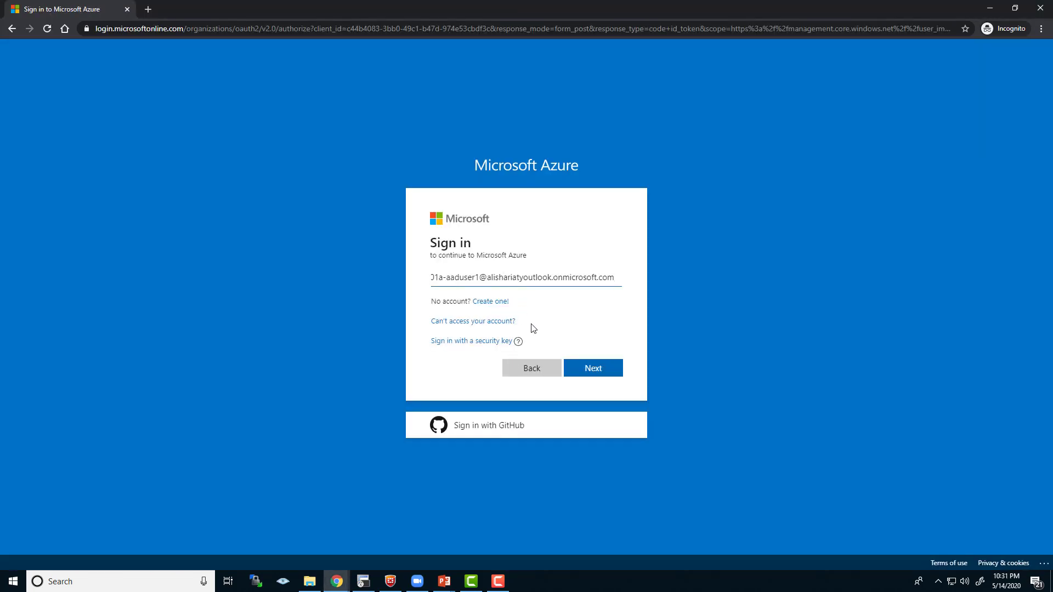
drag(524, 277, 448, 278)
click(479, 282)
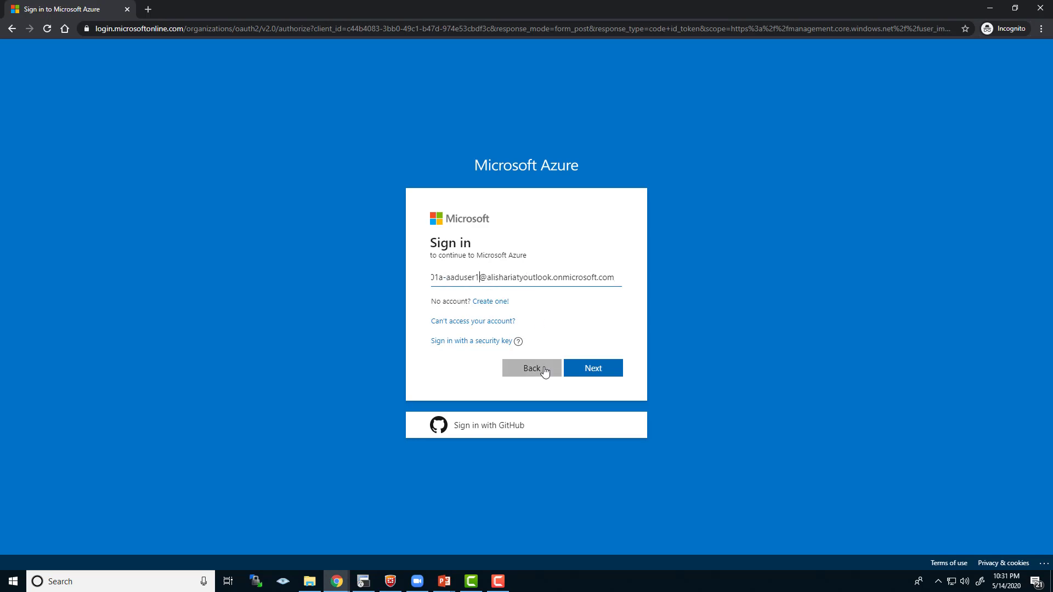
click(592, 369)
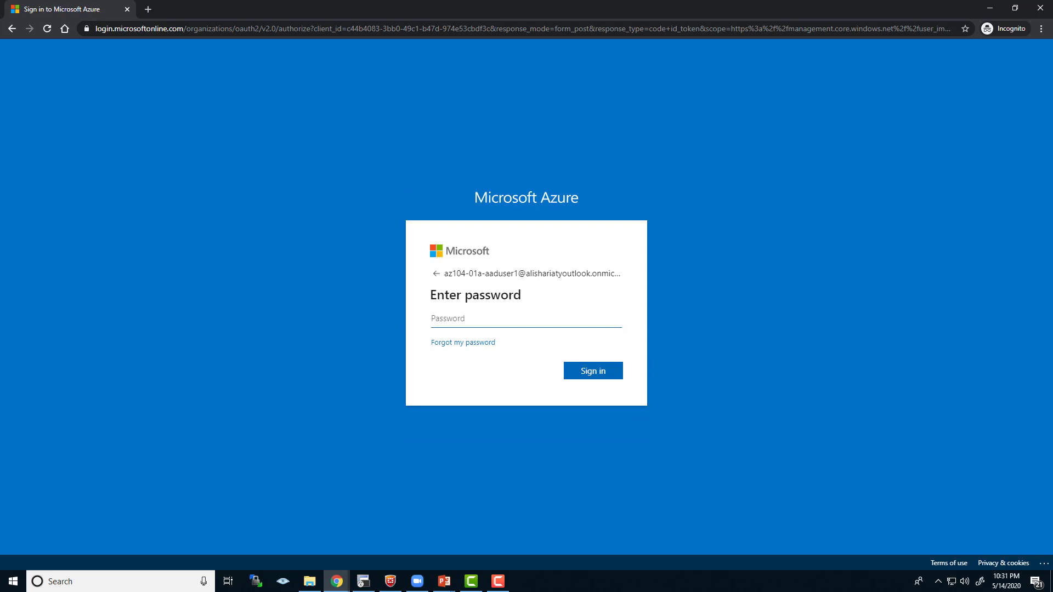
Keep a copy of the lab user's address in Notepad
click(138, 585)
text(notepad)
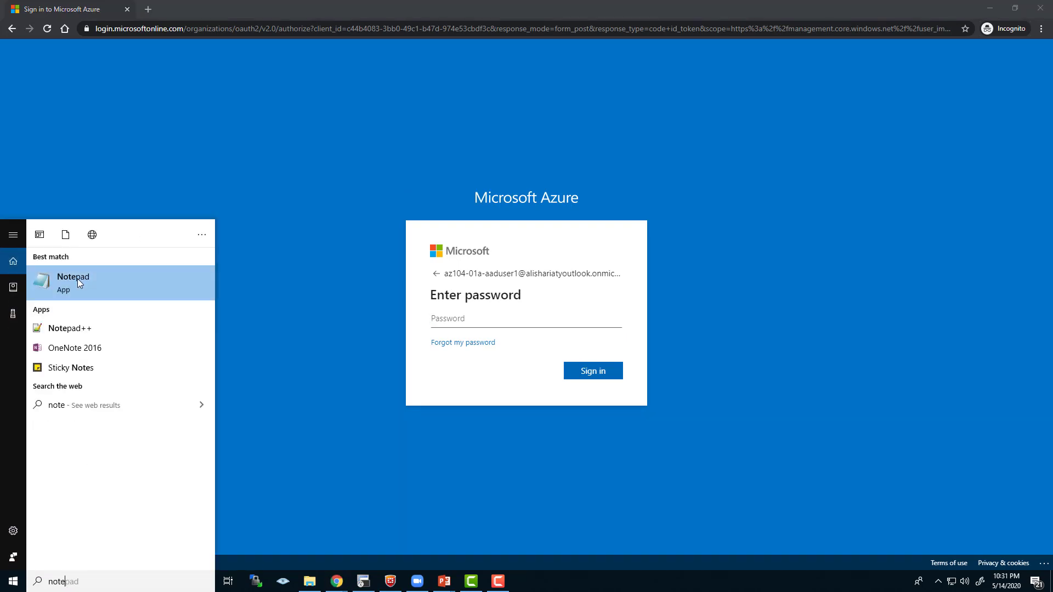
click(81, 281)
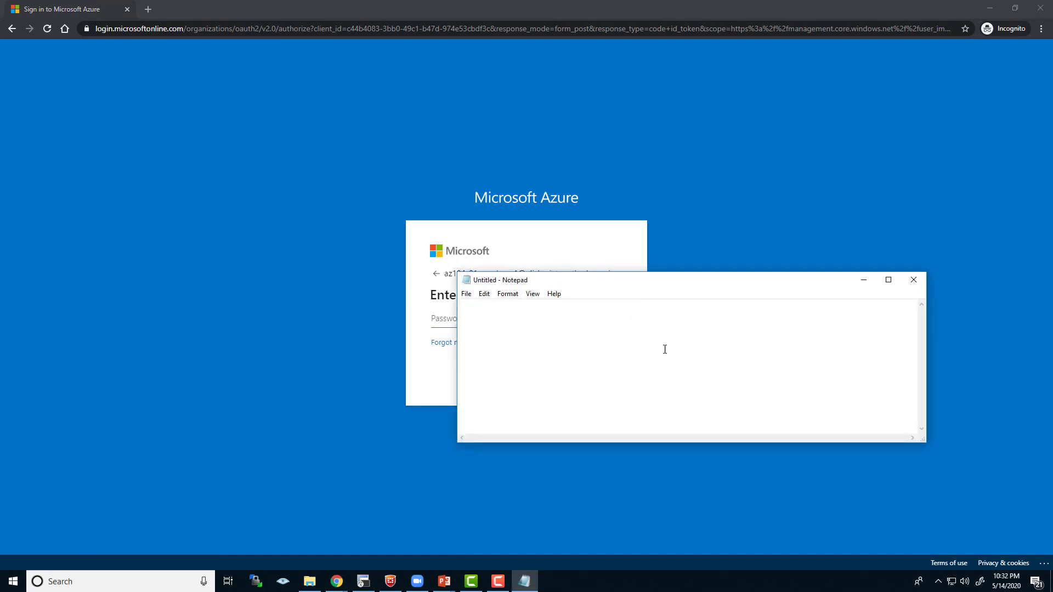
key(ctrl+v)
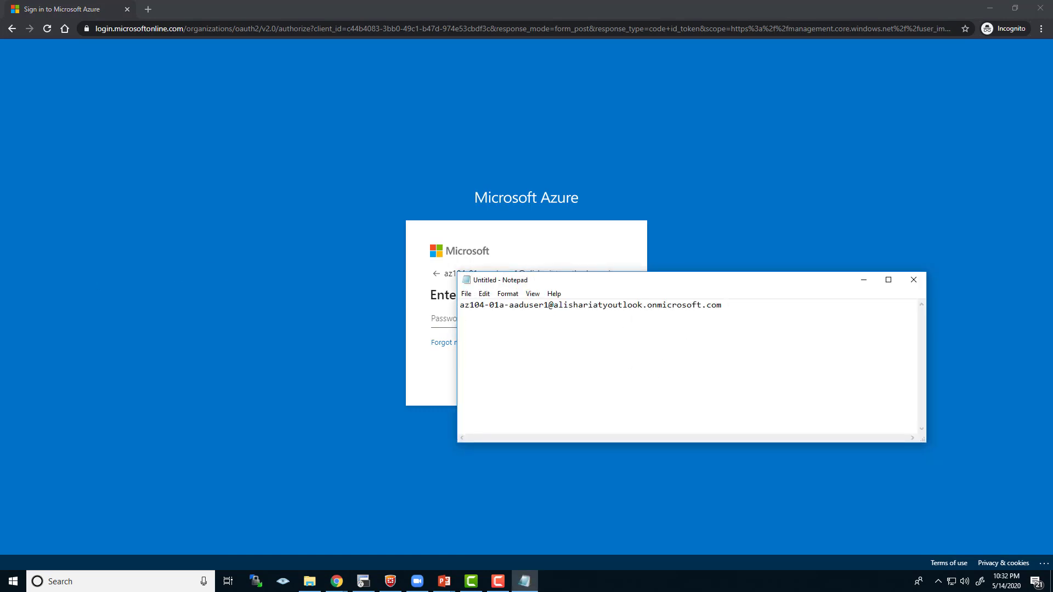
key(alt+Tab)
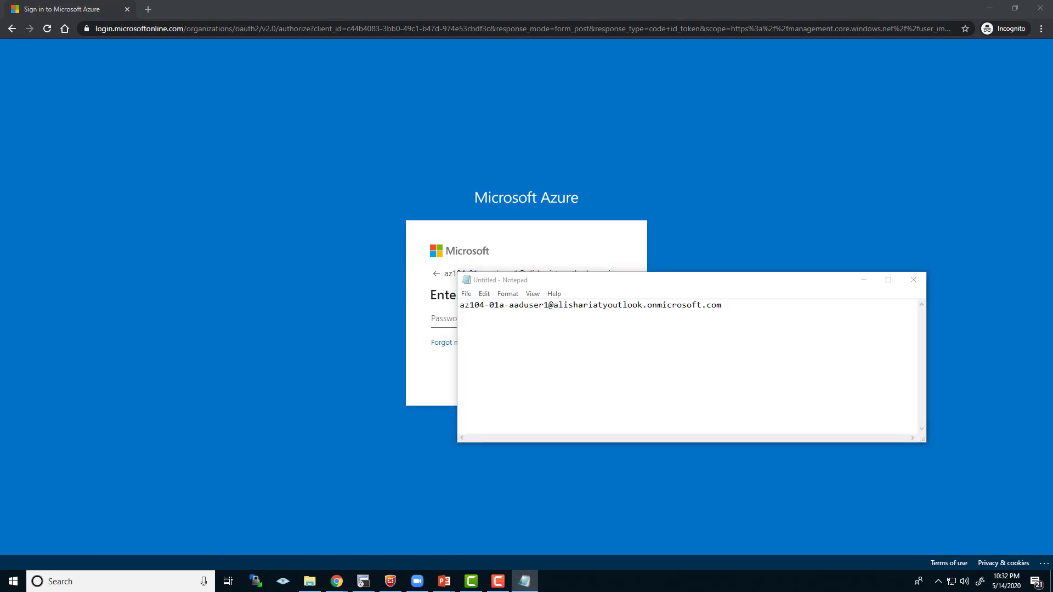
Paste the lab user's password and sign in, getting an incorrect password error
click(571, 272)
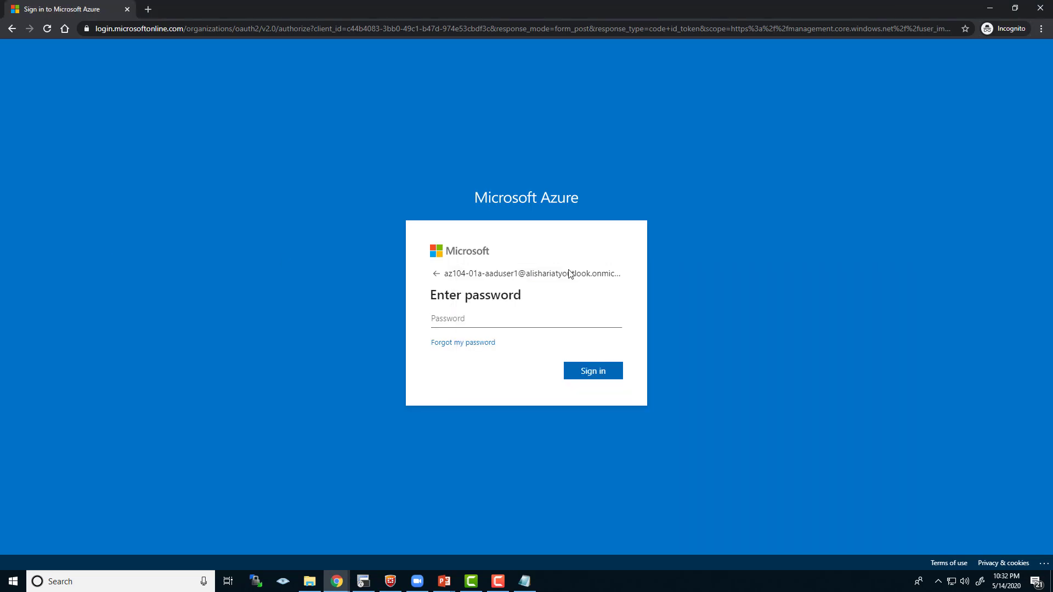
click(503, 321)
key(ctrl+v)
click(586, 379)
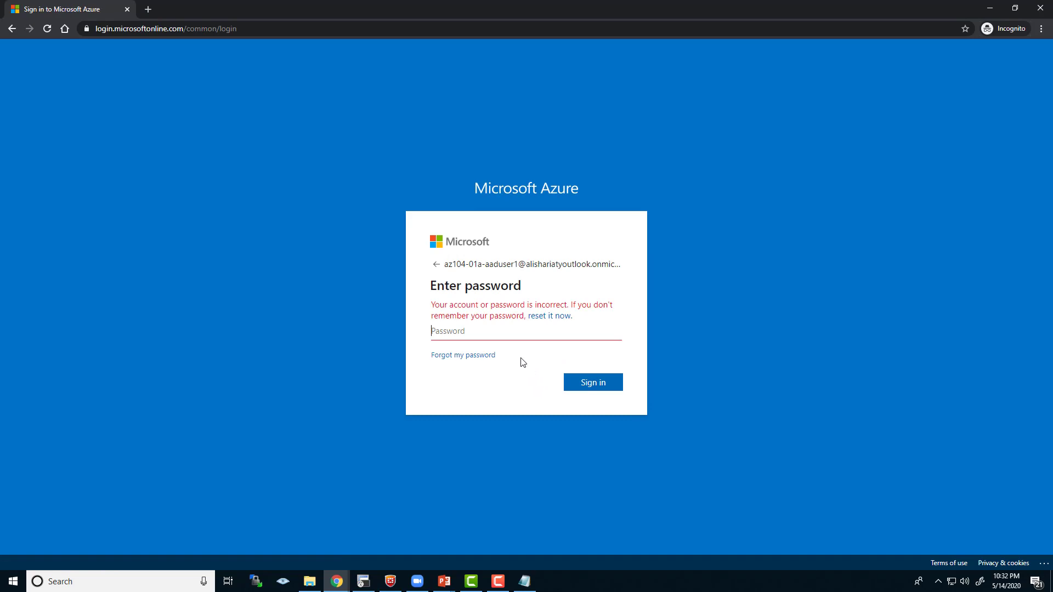
Re-enter the password and skip the extra security information for now
text(P)
key(Return)
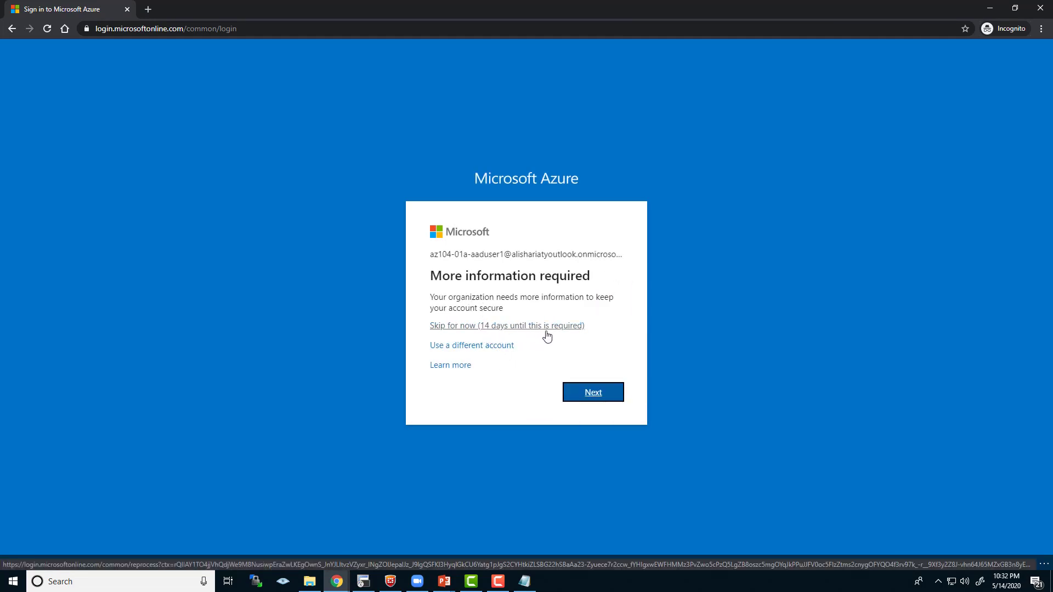
click(525, 330)
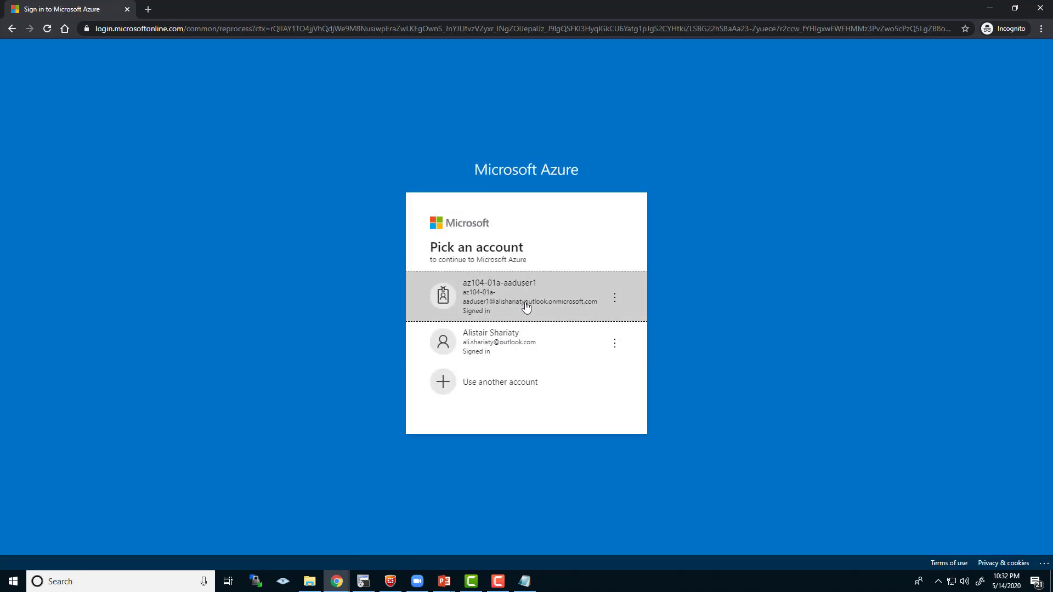
Sign the administrator account out and sign in as the lab user with its password
click(614, 345)
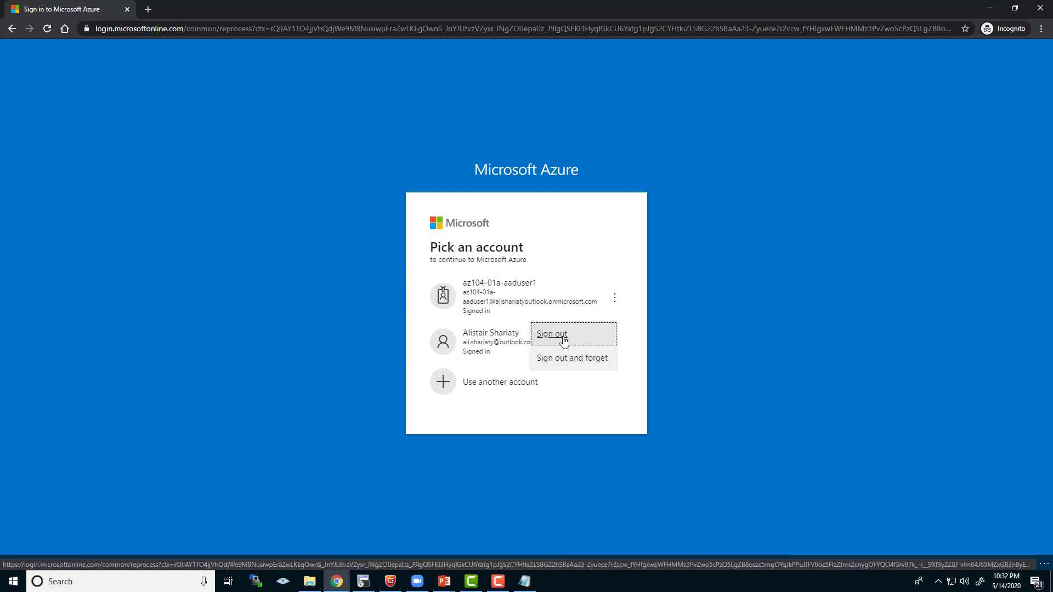
click(596, 359)
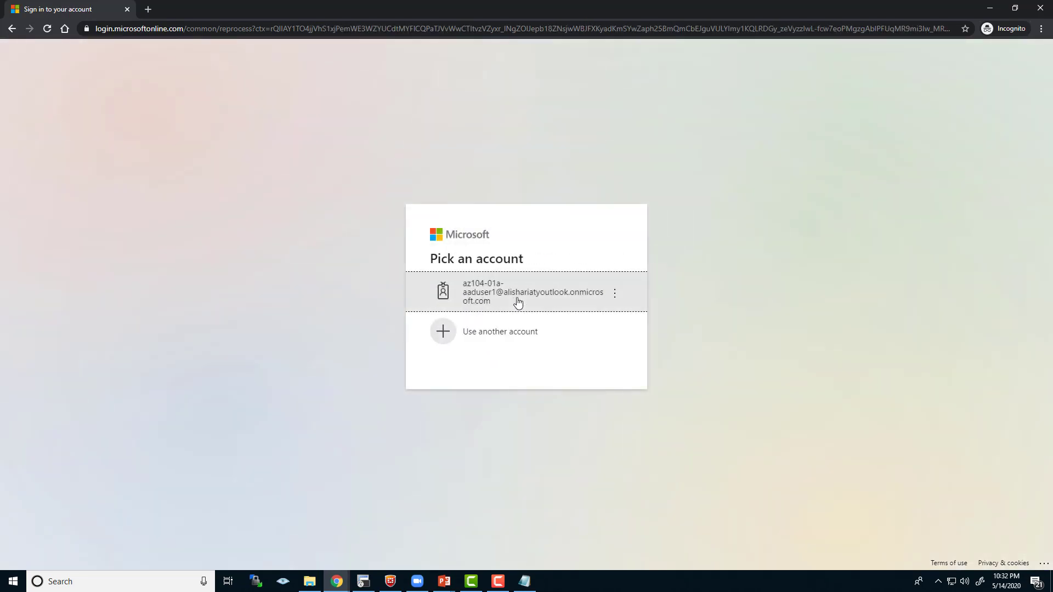
click(496, 298)
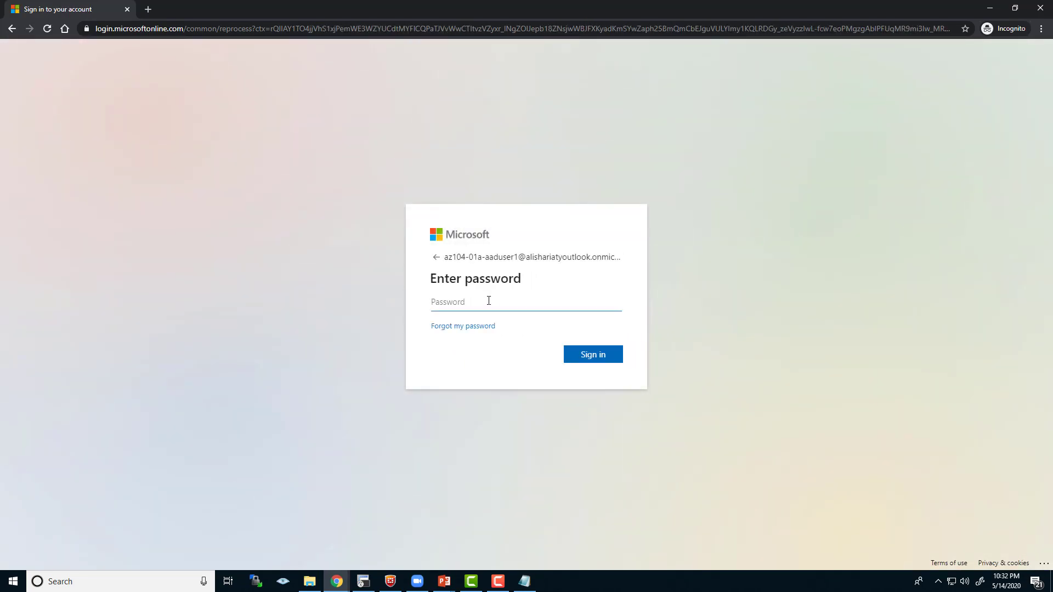
text(••••••••)
key(Return)
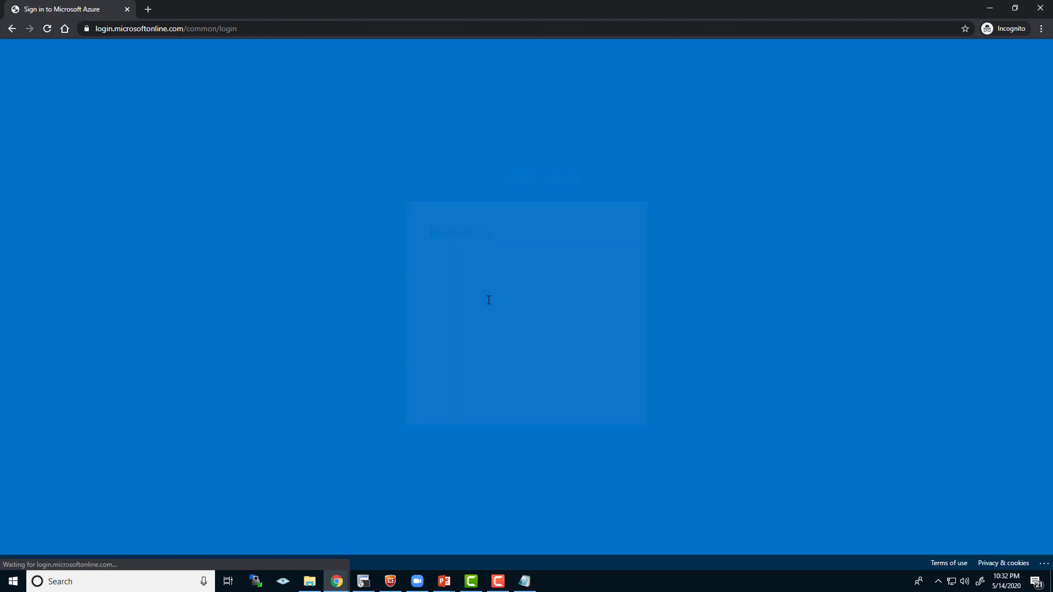
click(502, 329)
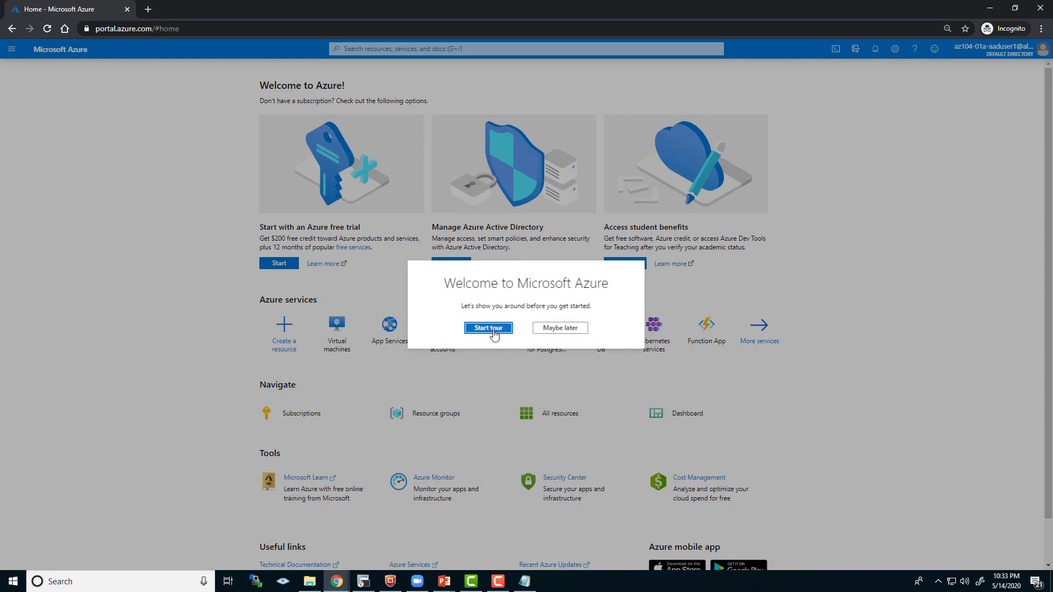
Dismiss the welcome tour and open Resource groups via the portal search
click(556, 329)
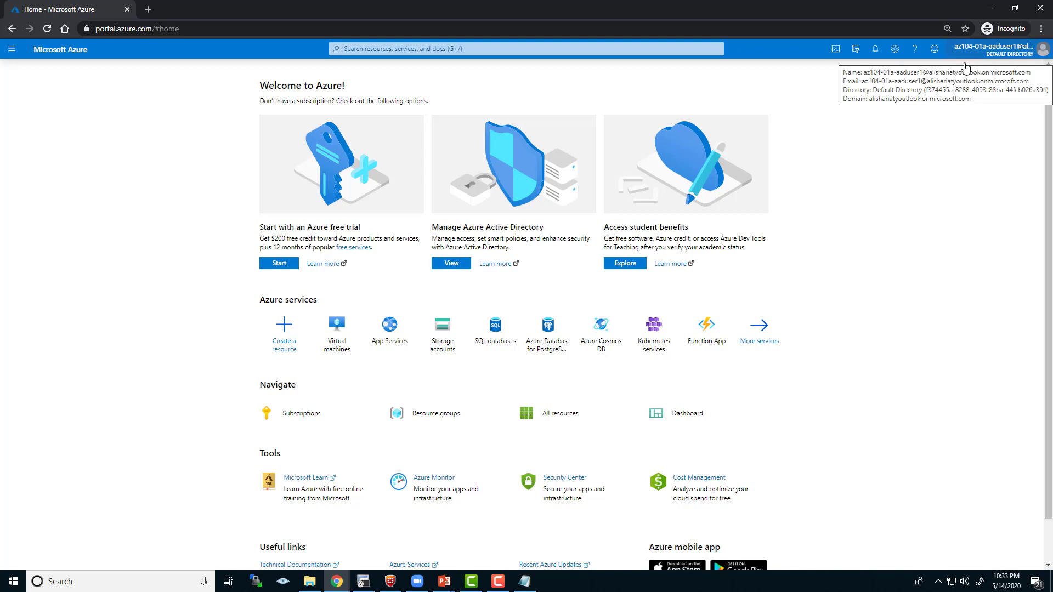
click(397, 50)
text(resou)
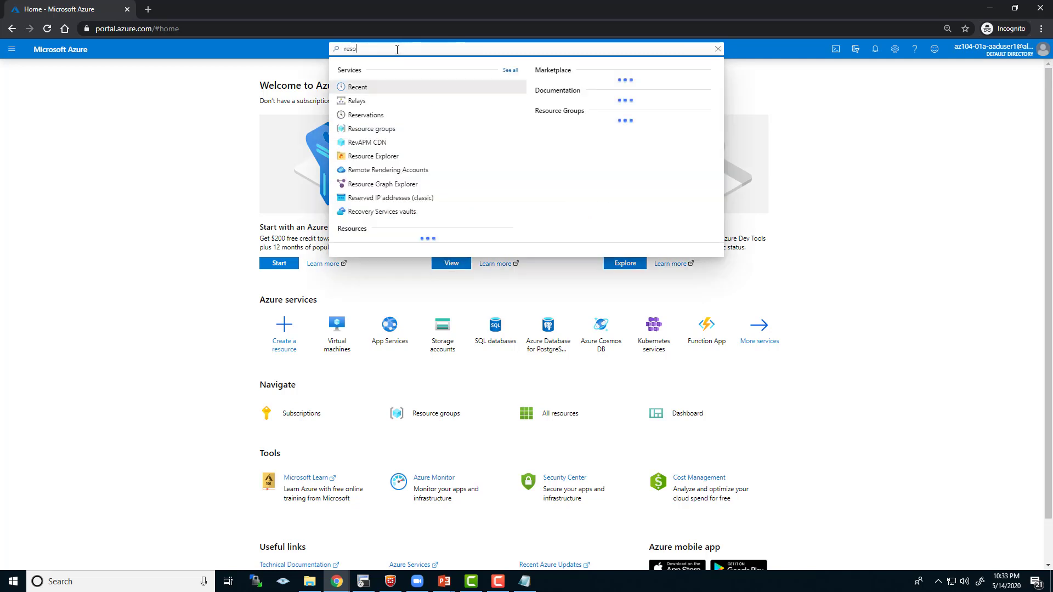
click(388, 89)
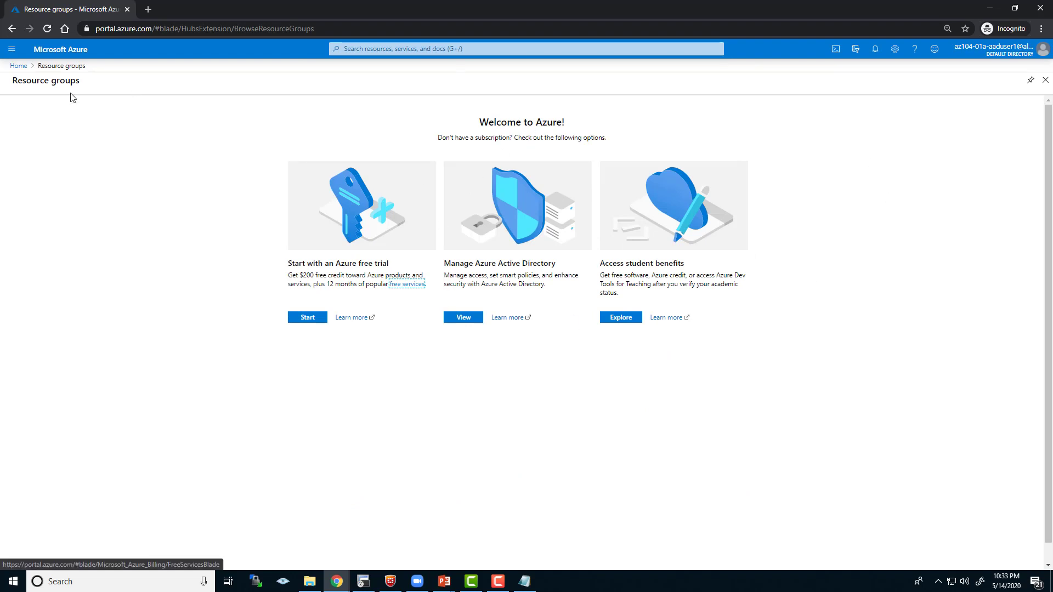
Open Virtual machines from Home, finding only the Welcome to Azure subscription page
click(19, 68)
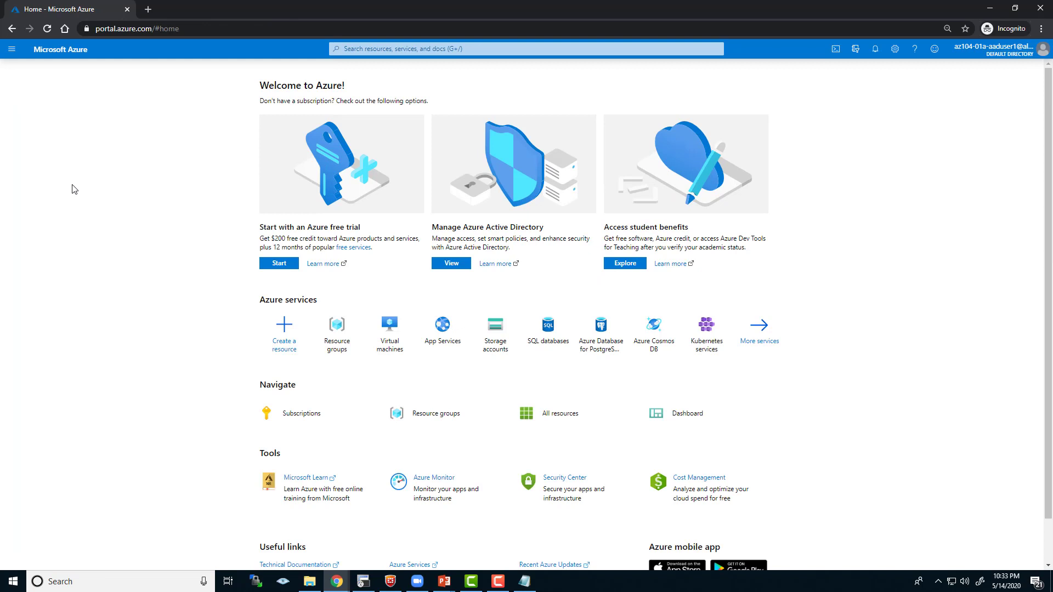
click(385, 335)
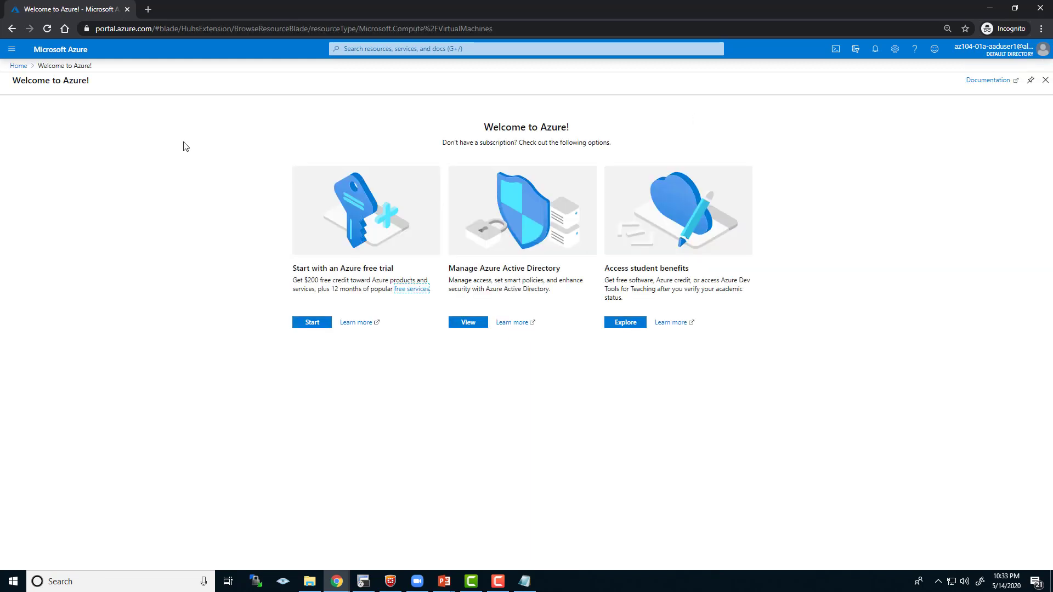
click(17, 66)
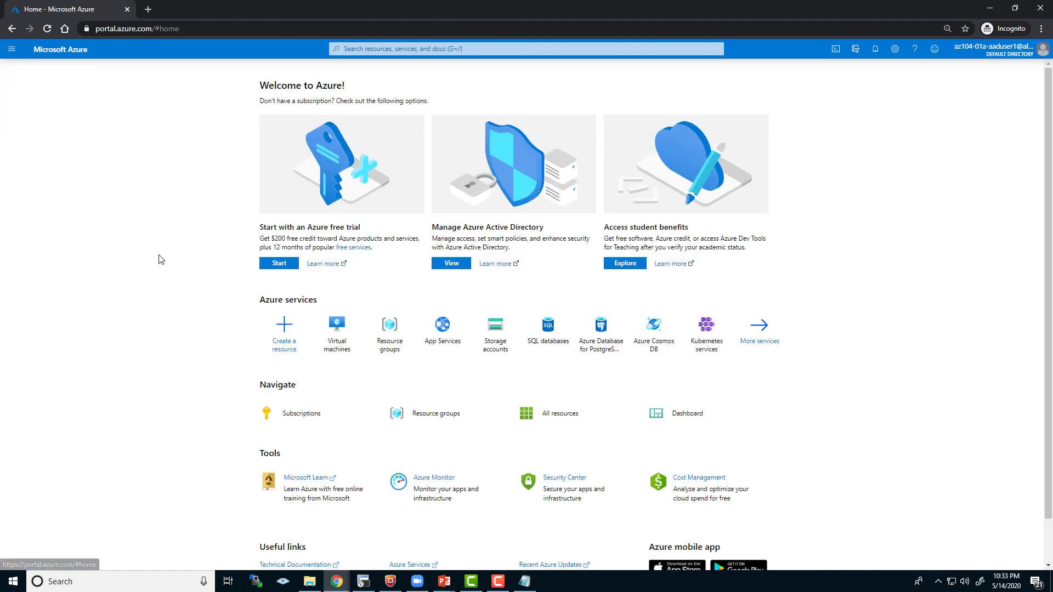
click(340, 348)
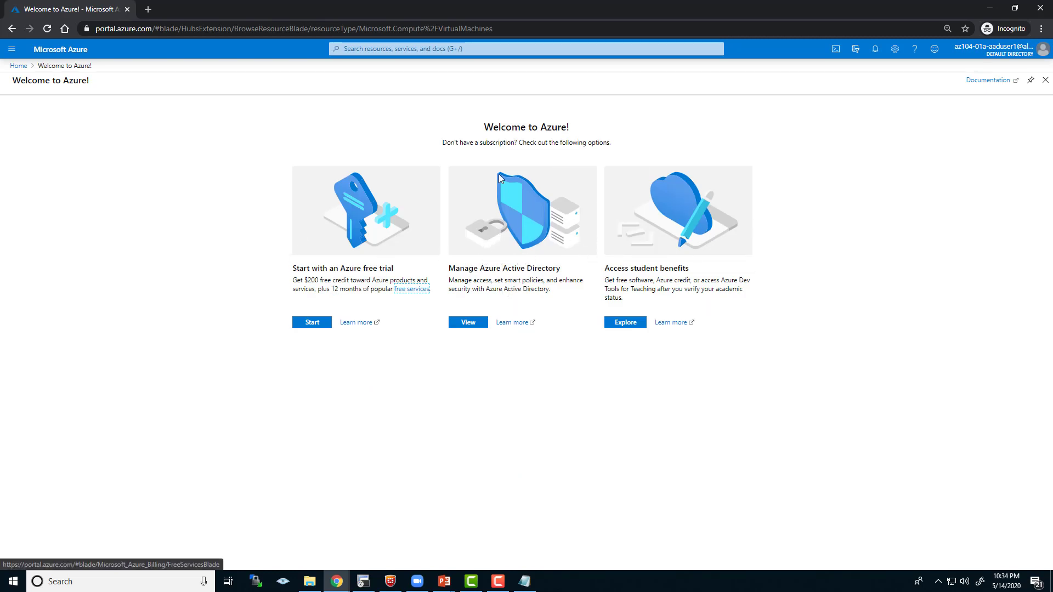
click(483, 50)
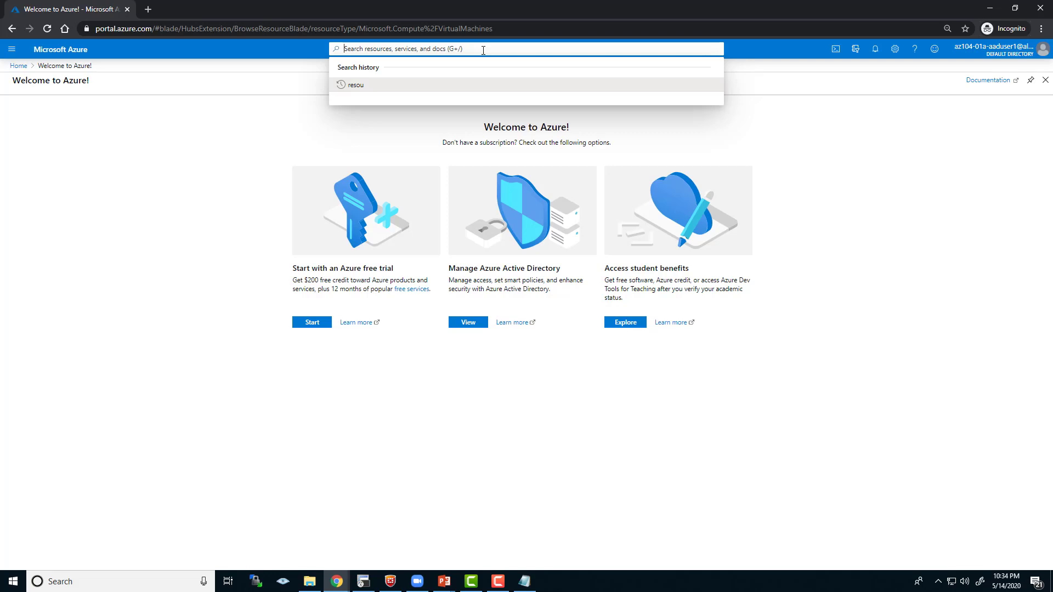
Search 'azure ad', open Azure Active Directory and show Default Directory's users
text(azure a)
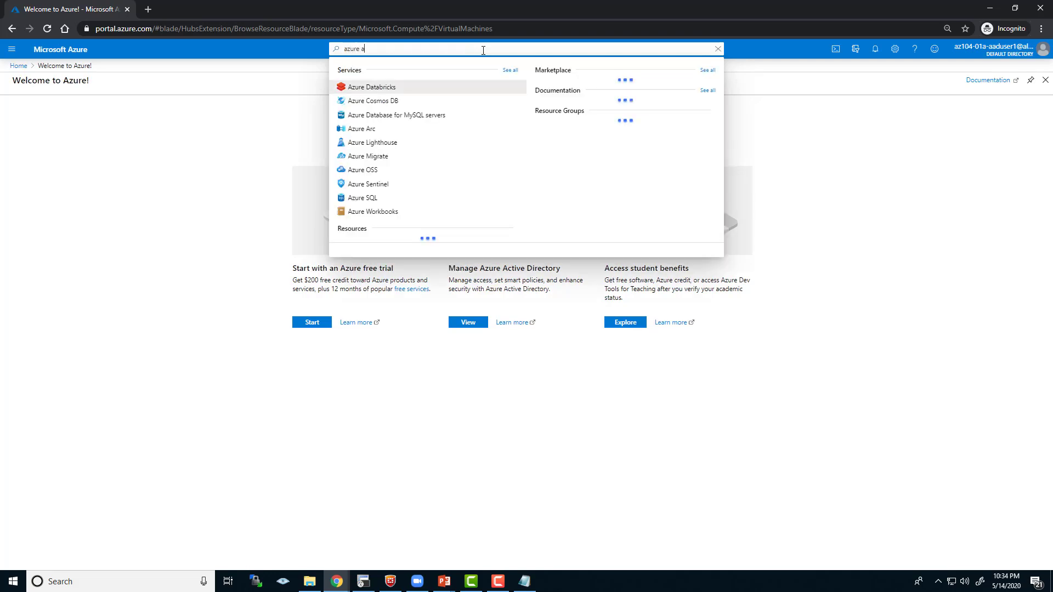
text(d)
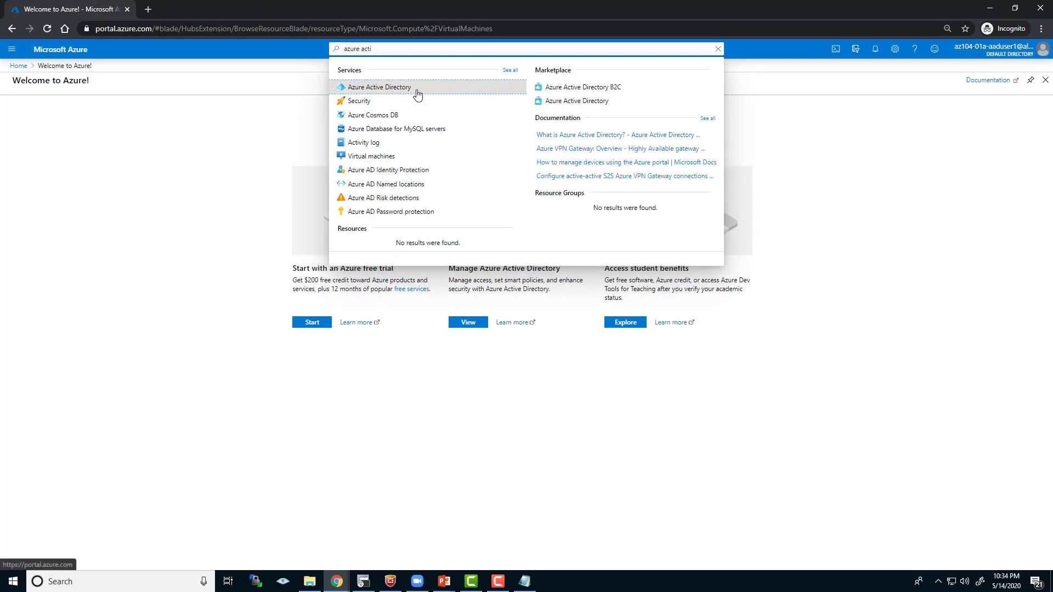
click(417, 91)
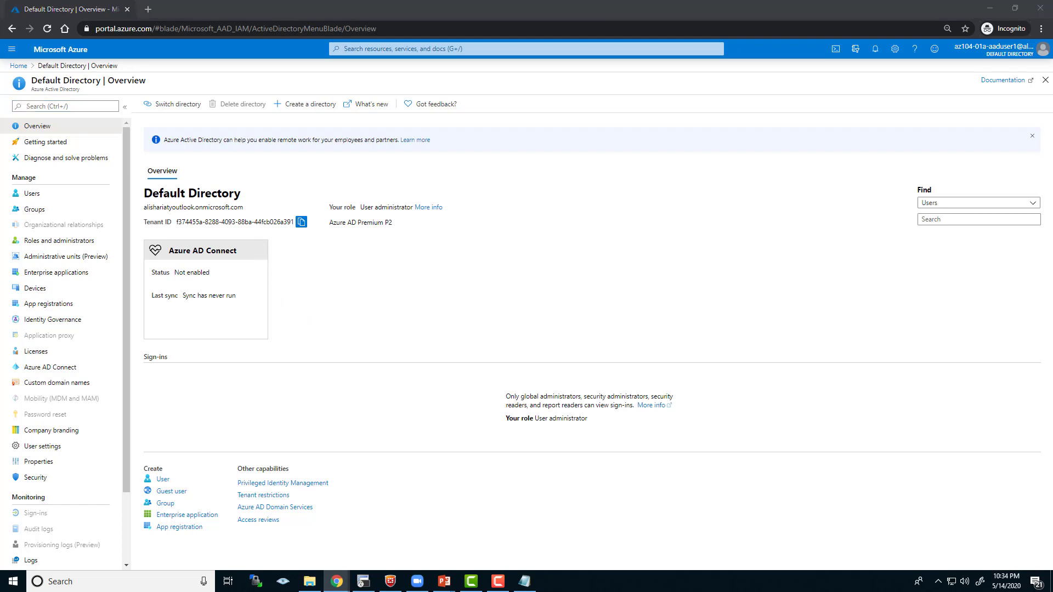
key(F10)
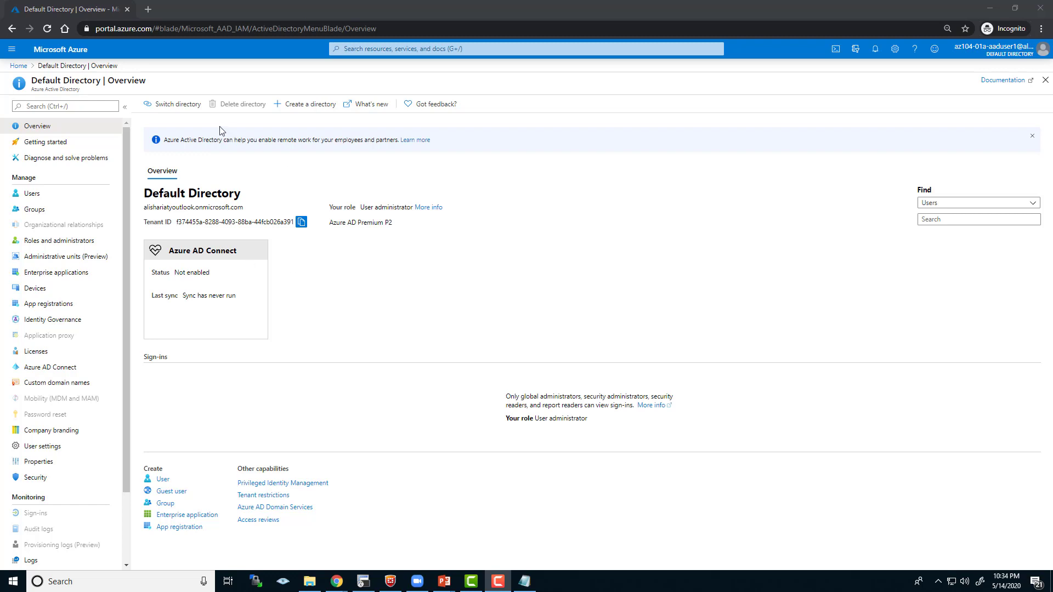
click(59, 195)
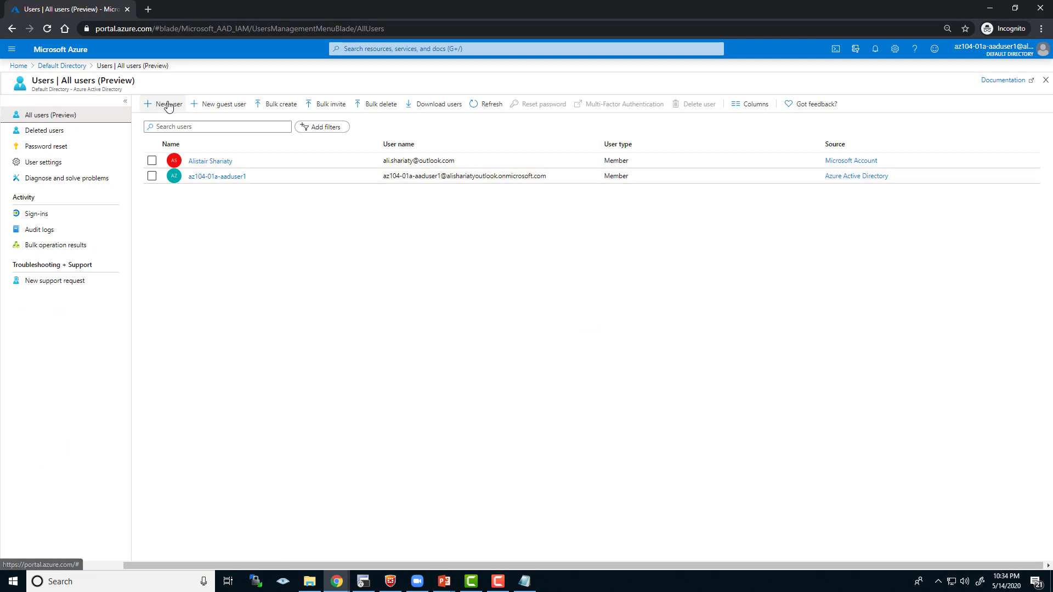
Start a new user az104-01a-aaduser2 with matching user name and display name
click(165, 103)
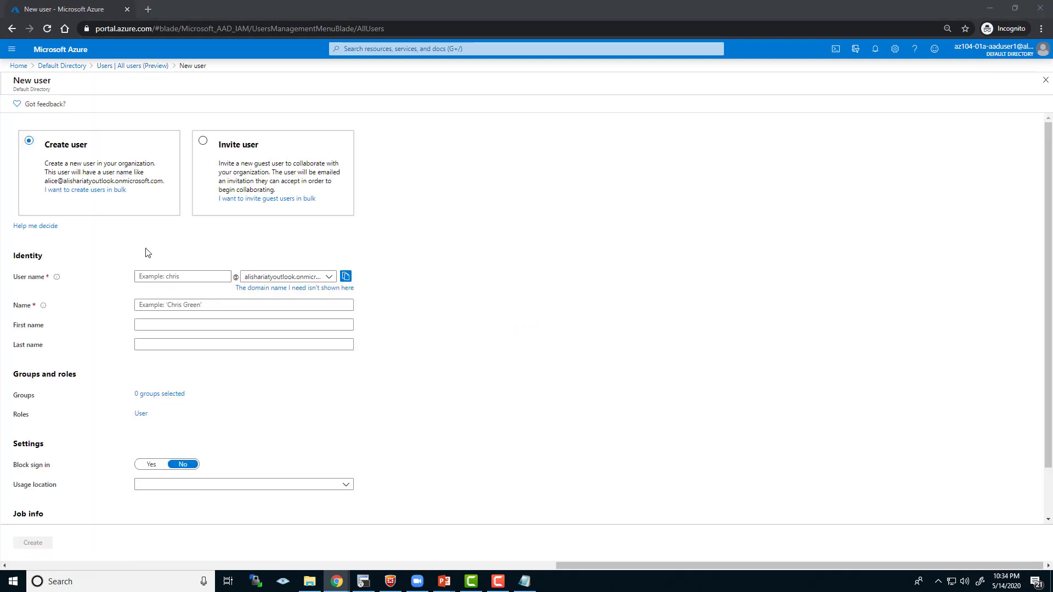
click(166, 276)
text(az104-01a-aduser2)
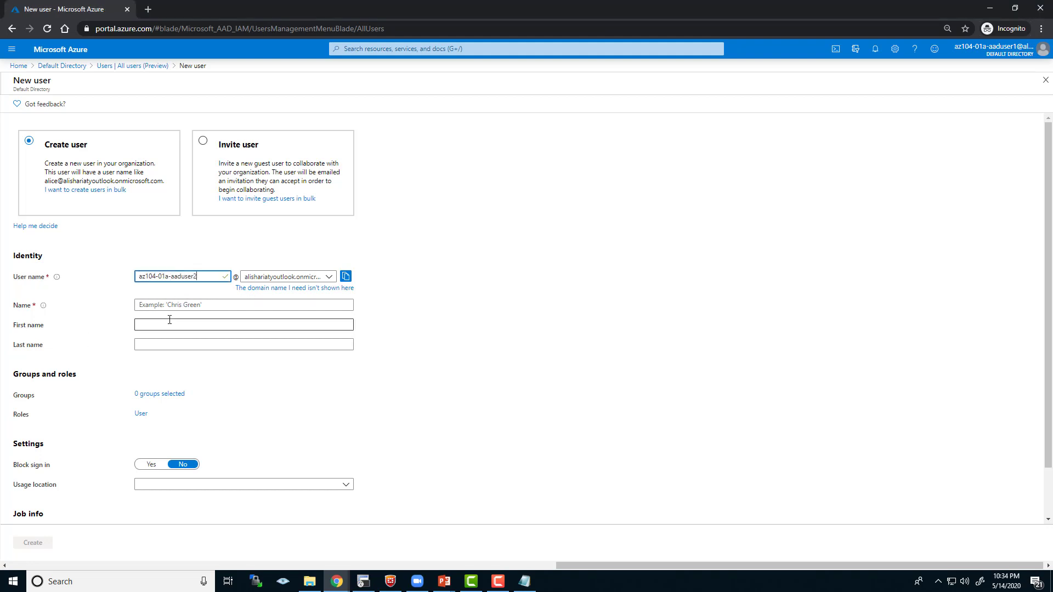
click(180, 306)
key(ctrl+v)
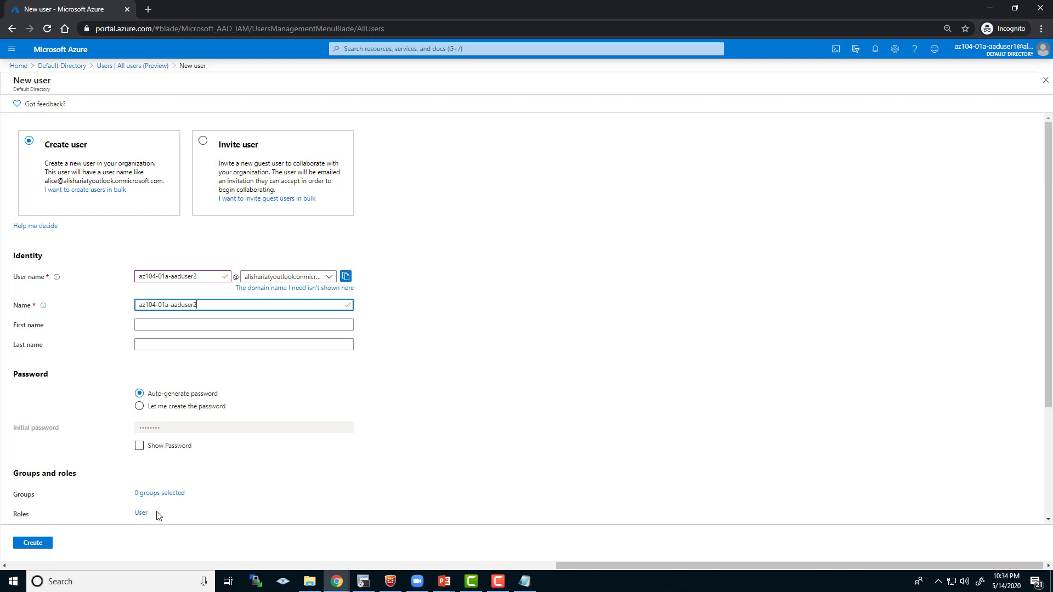
Choose to create the password manually and enter a custom initial password
click(142, 406)
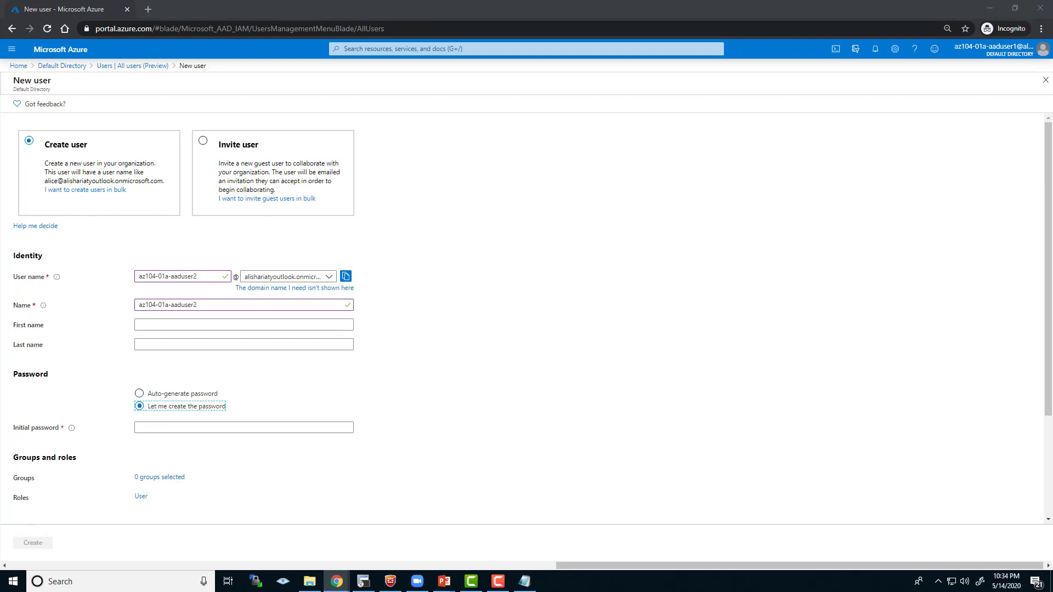
click(199, 428)
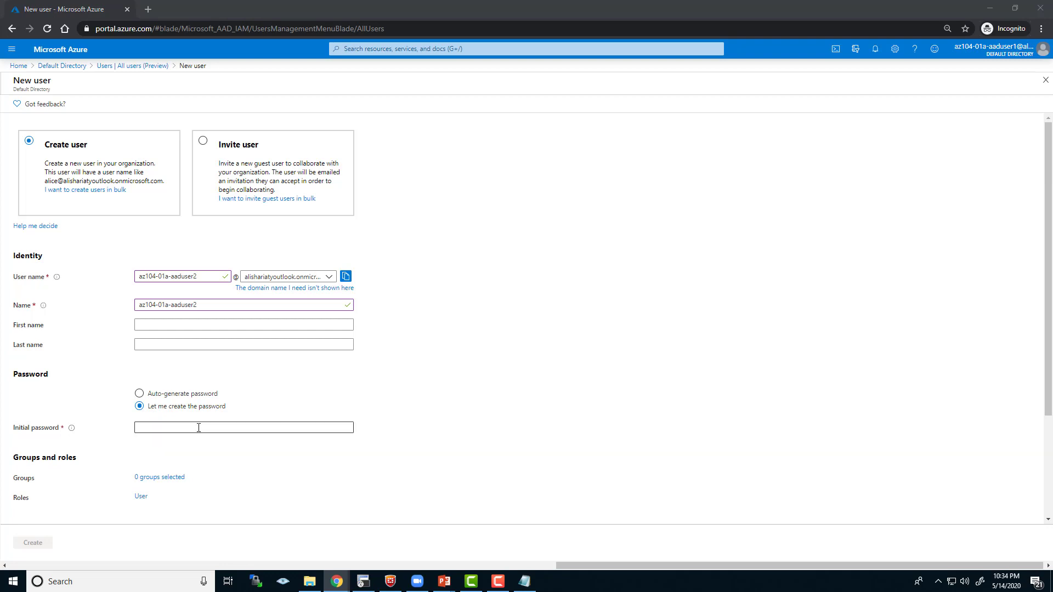
key(ctrl+v)
click(340, 464)
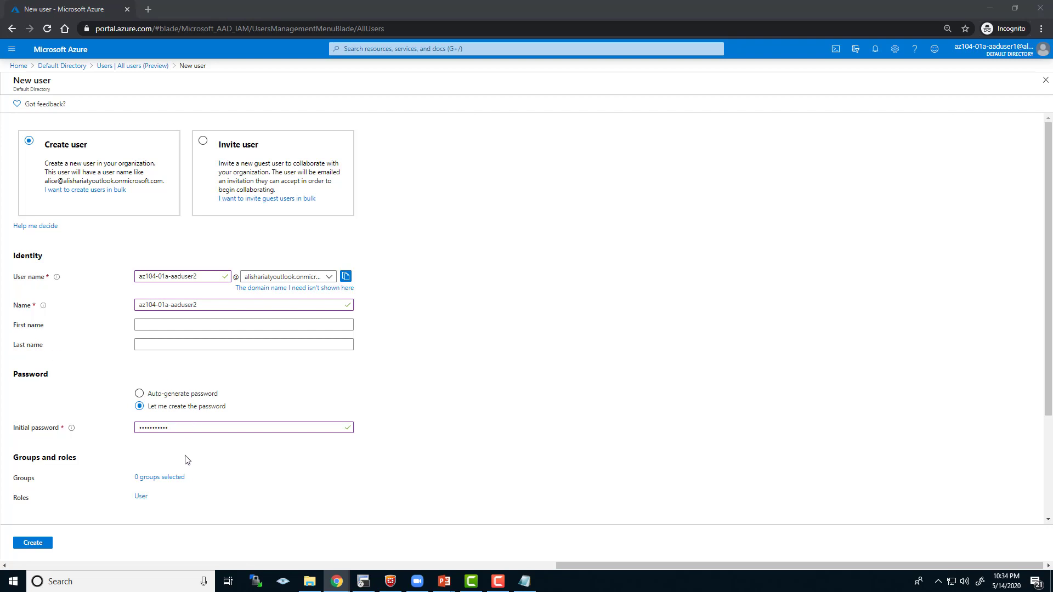
scroll(141, 477, down, 2)
scroll(141, 460, down, 1)
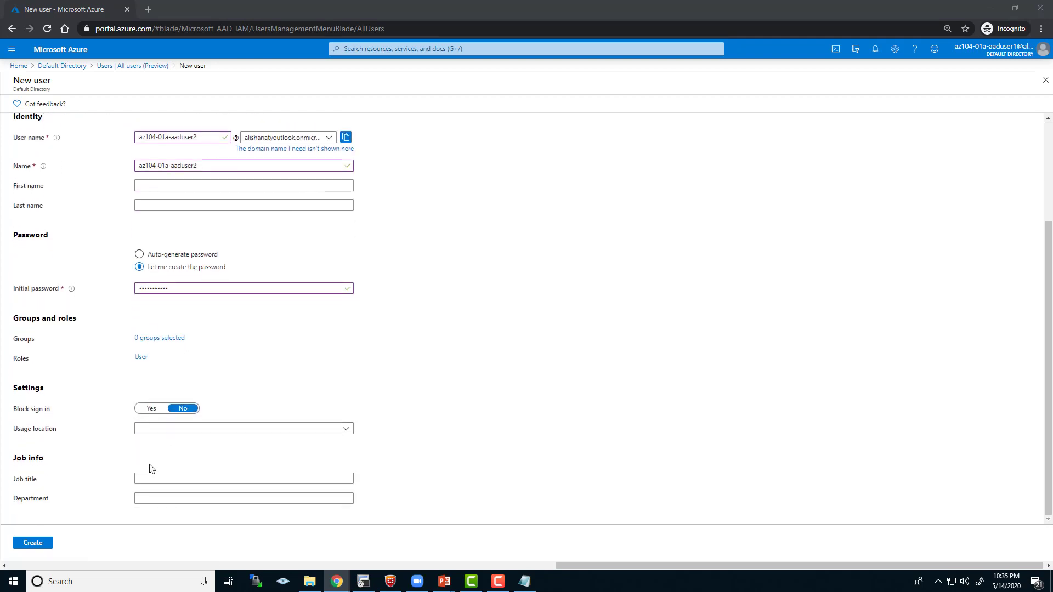
Set usage location United States, job title System Administrator, department IT, create the user, then revisit Virtual machines
click(181, 435)
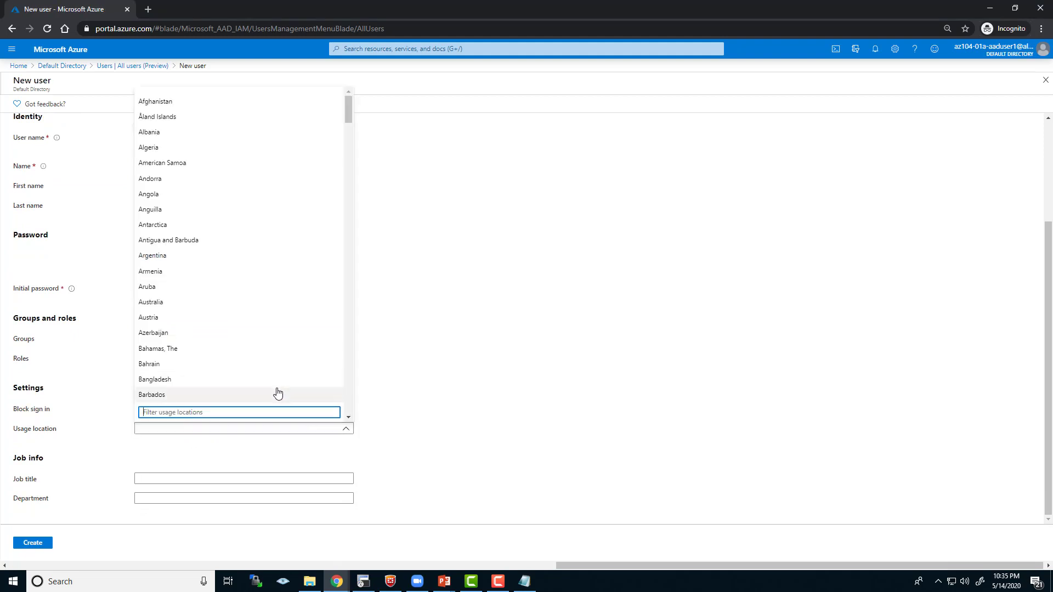
text(uni)
click(192, 394)
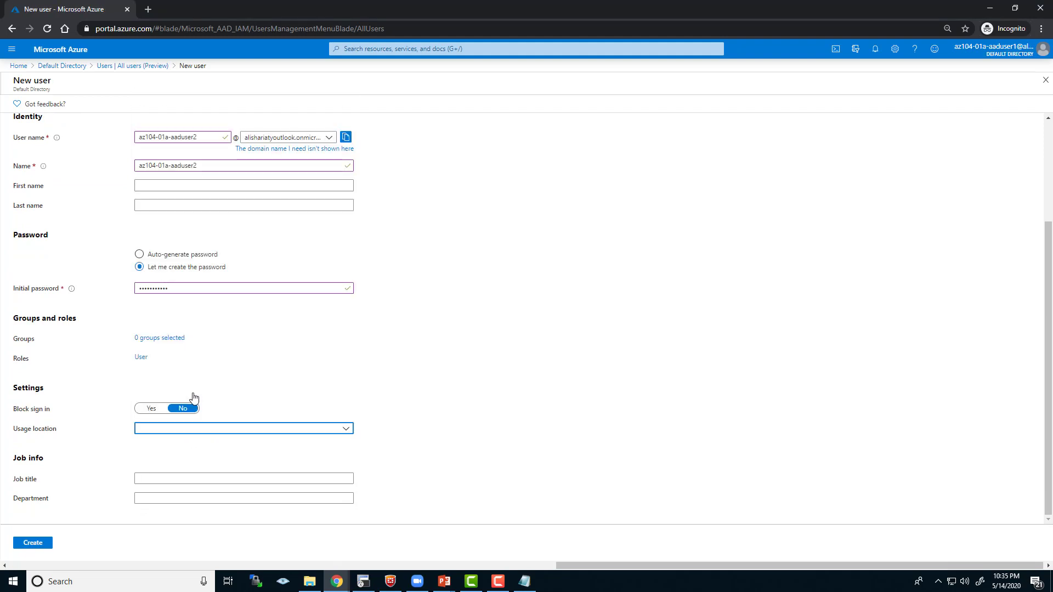
click(184, 478)
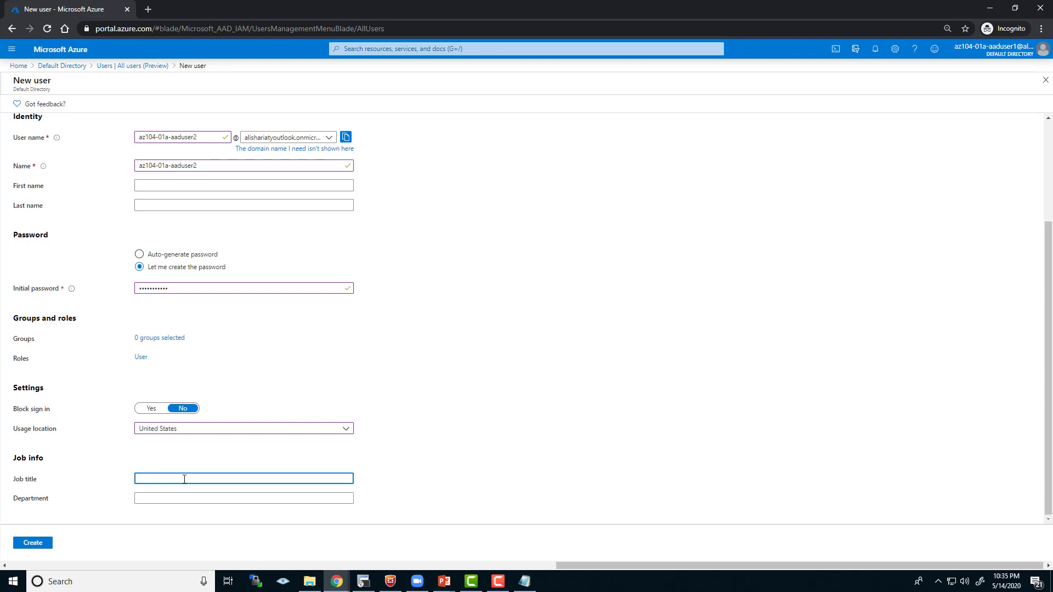
text(System Administrator)
click(224, 499)
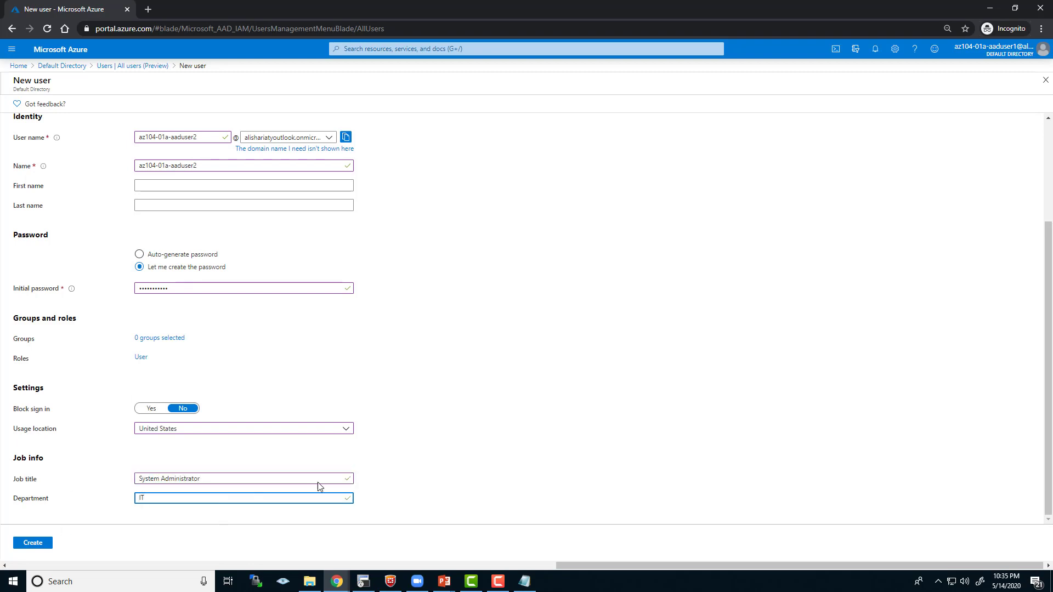
click(40, 544)
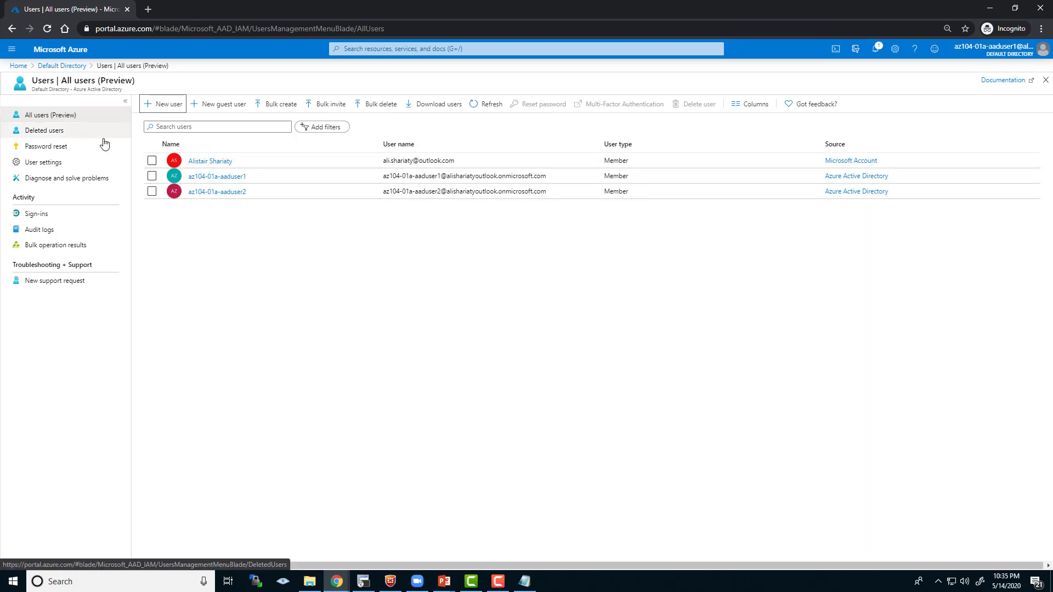
click(20, 67)
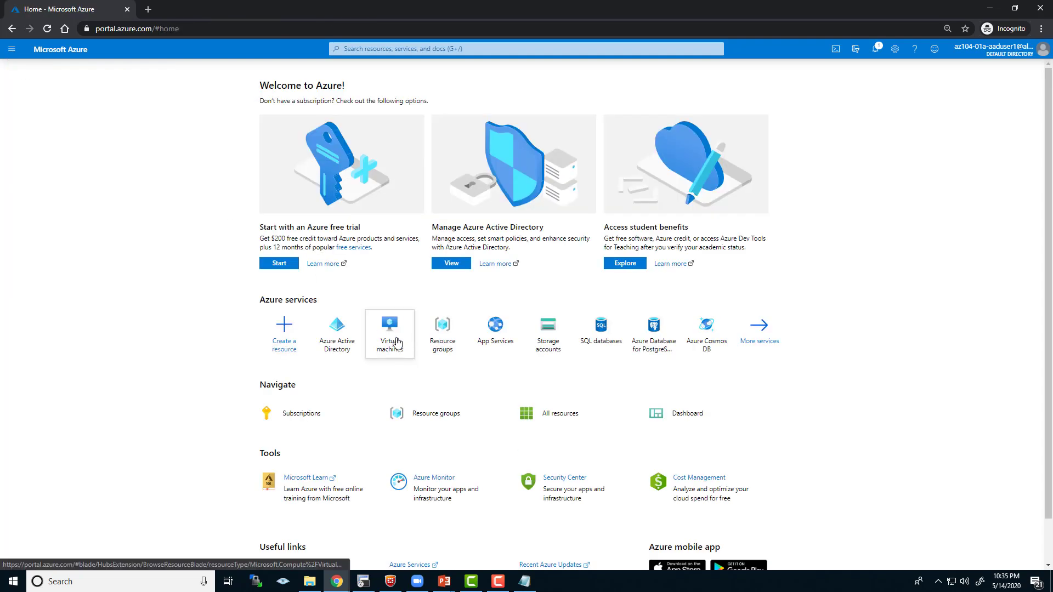
click(398, 343)
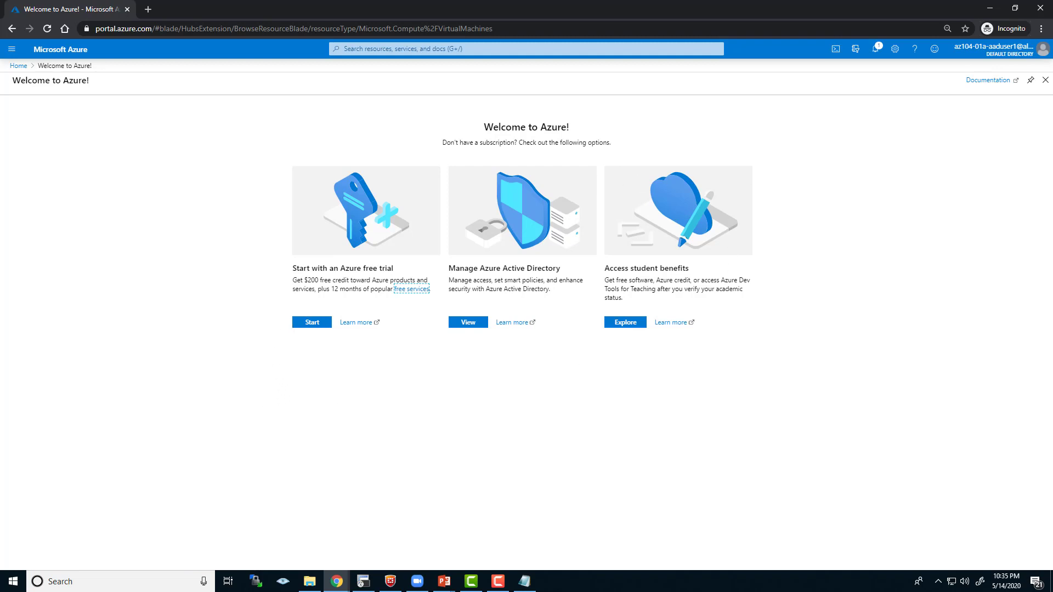
Sign the lab user out from the account menu at the top right of the portal
key(F10)
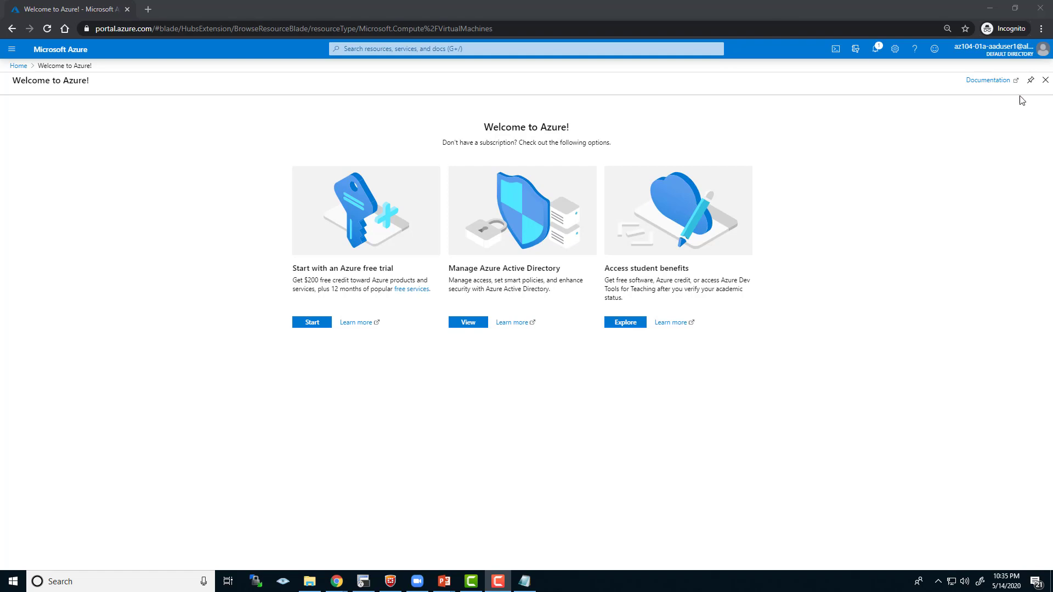
click(994, 51)
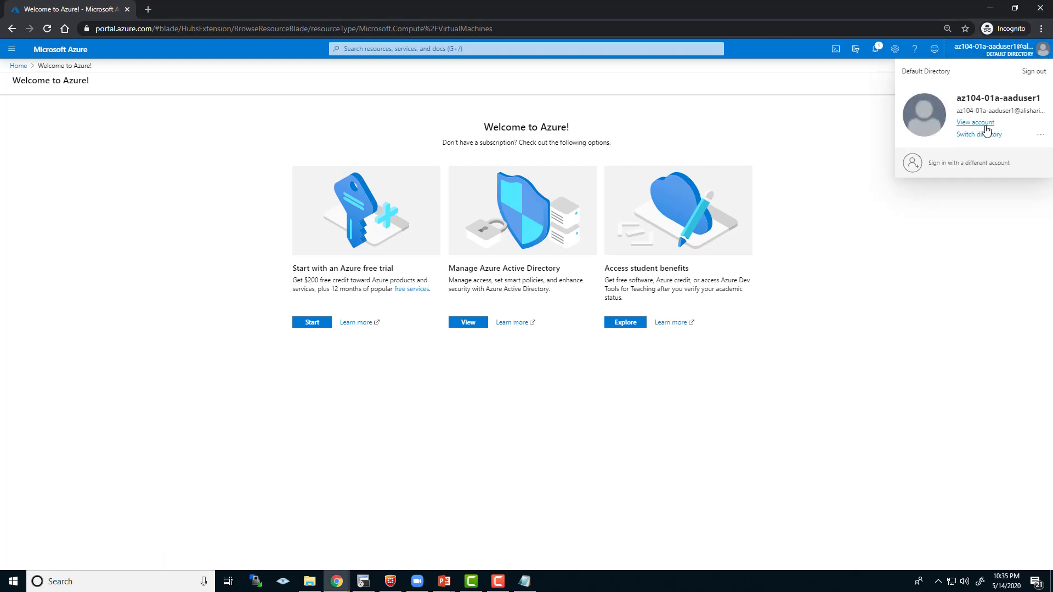
click(1032, 72)
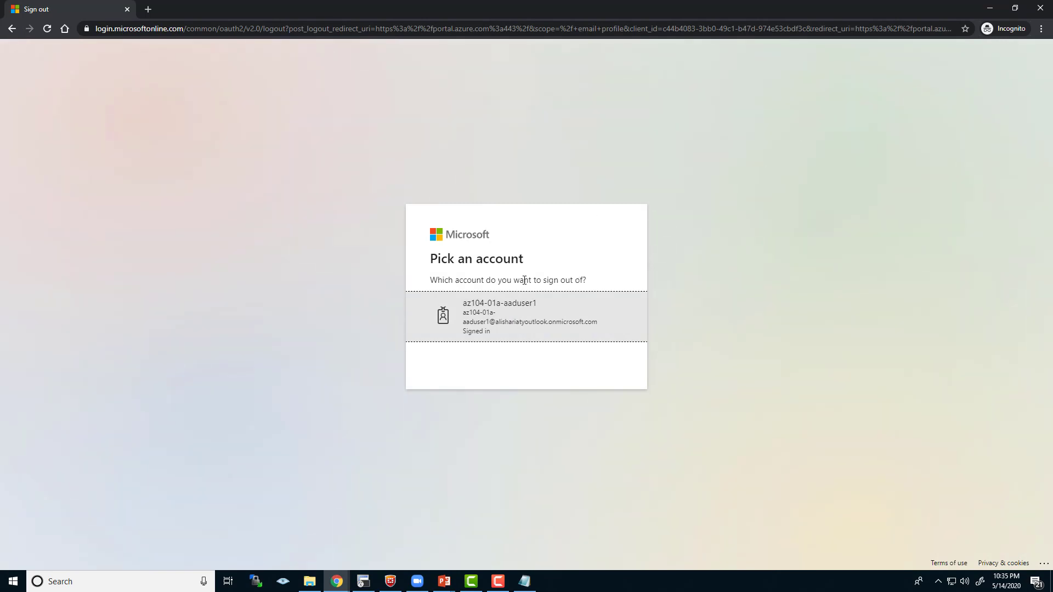
Sign out the lab account, then start signing in with another account using the owner's e-mail
click(501, 319)
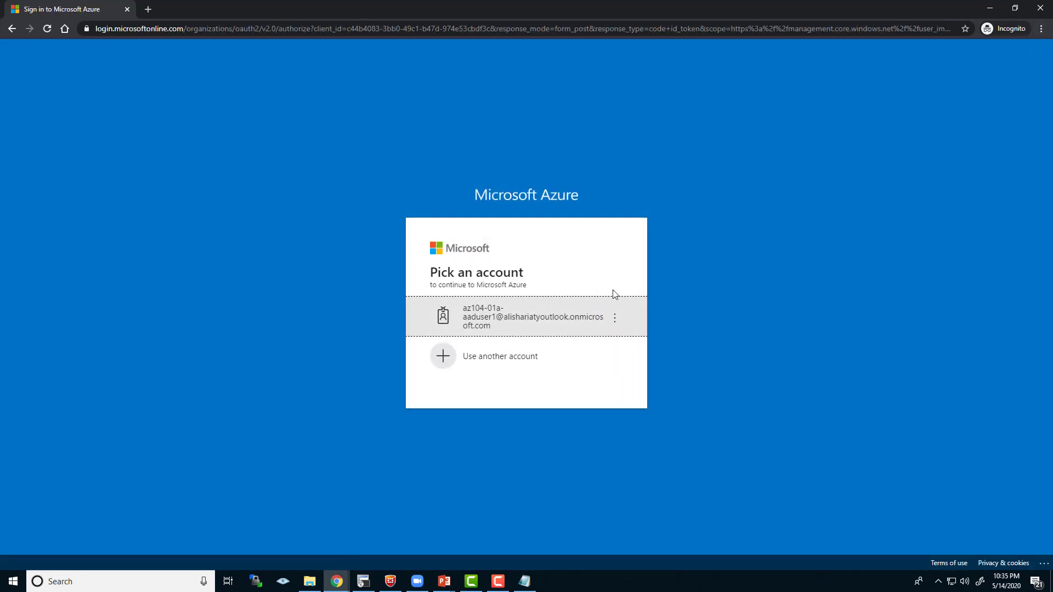
click(517, 355)
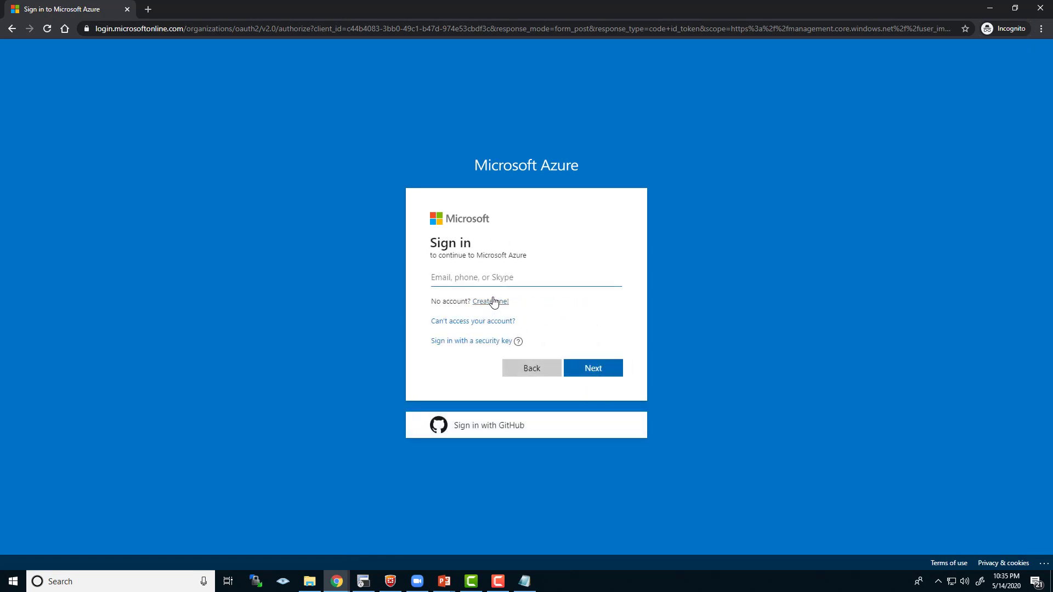
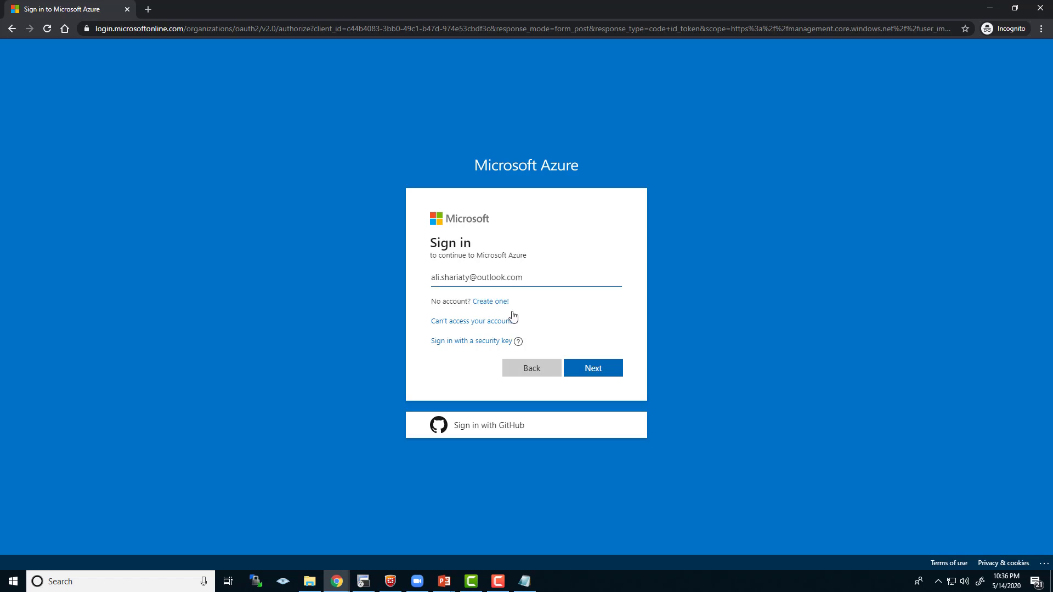
click(591, 369)
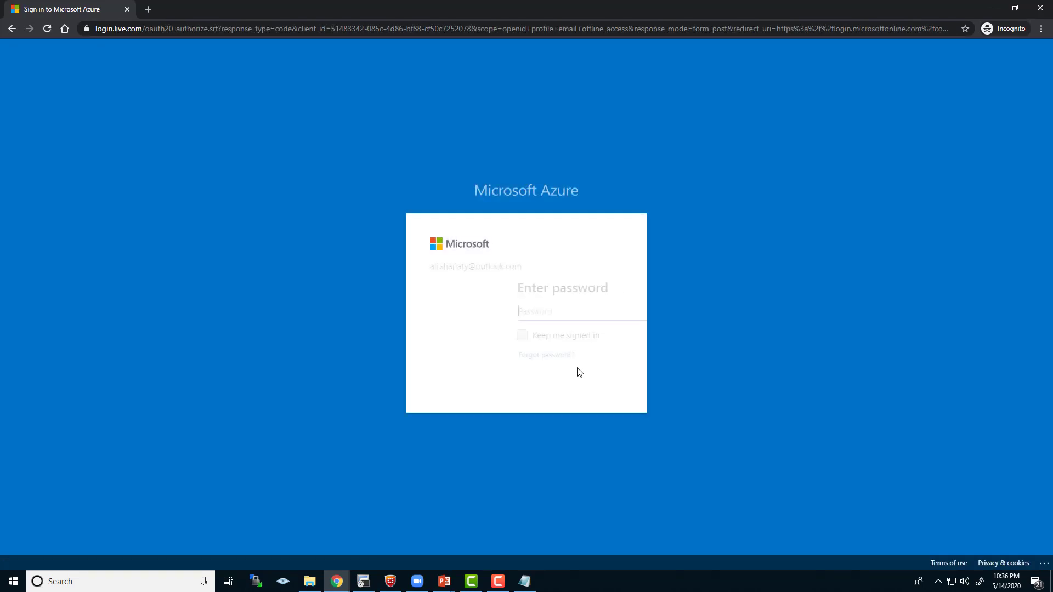
Enter the owner's password and the texted verification code to complete sign-in
click(505, 312)
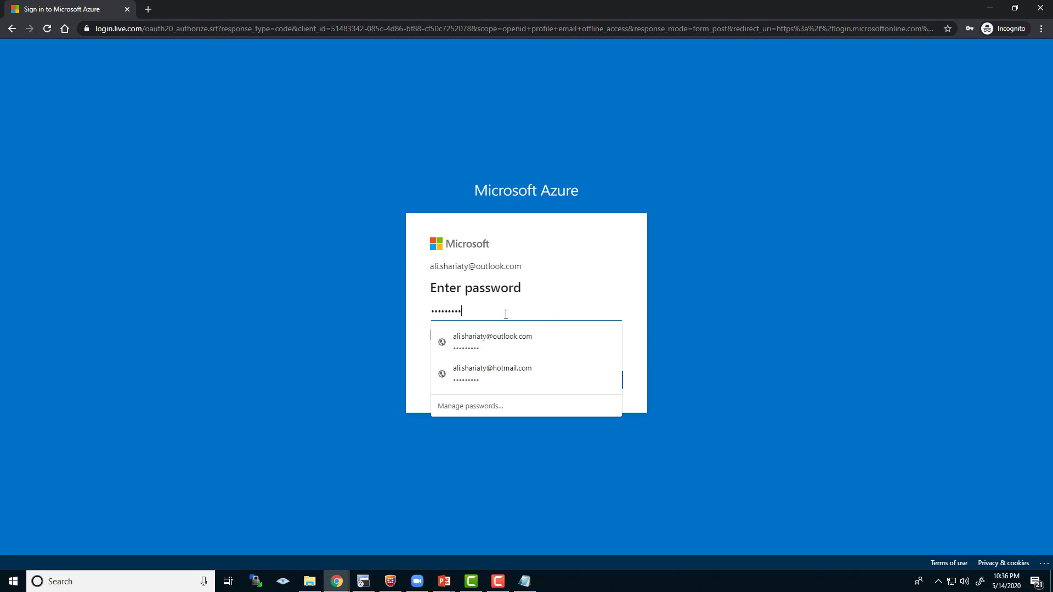
key(Return)
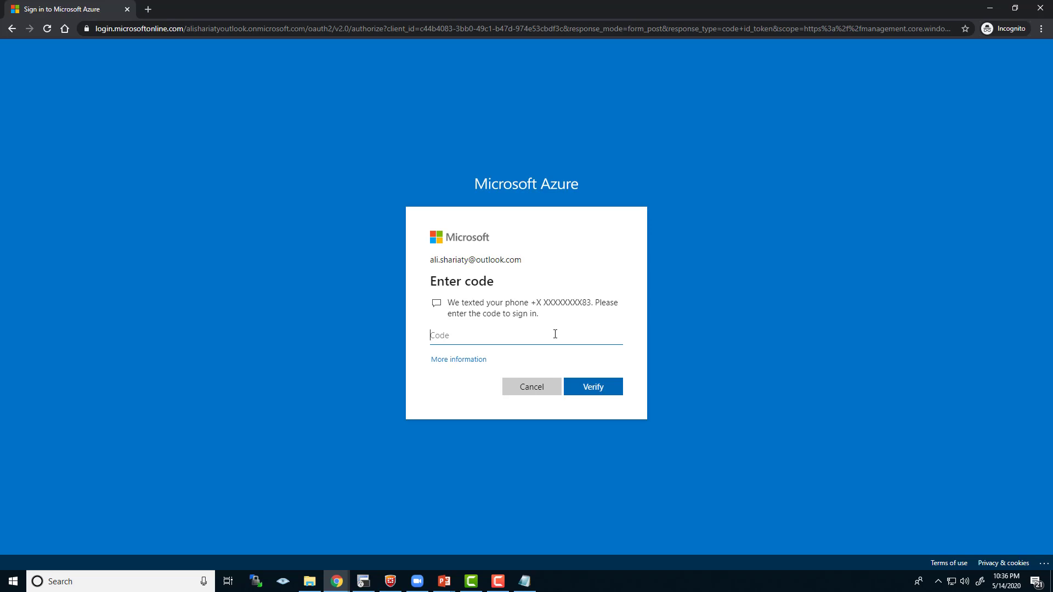
click(586, 389)
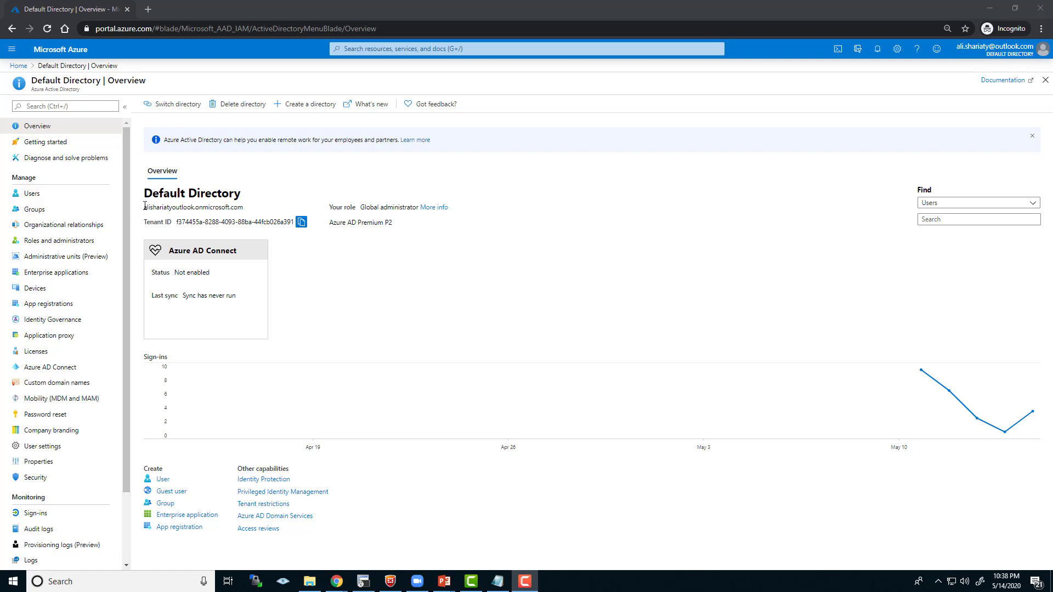
Under Licenses > All products, select Azure Active Directory Premium P2 and bring up Try / Buy
click(37, 352)
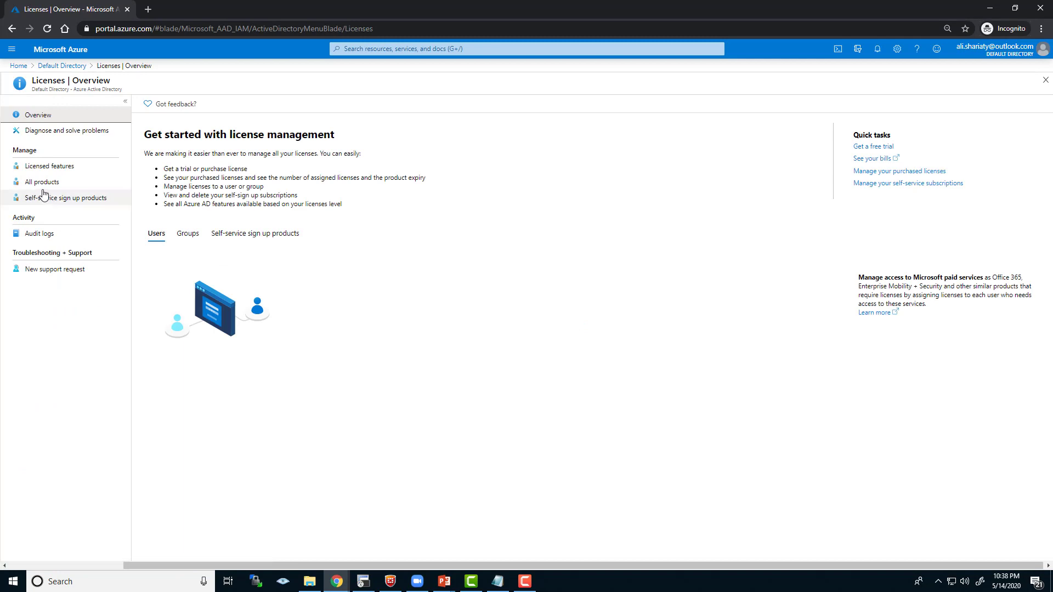
click(41, 182)
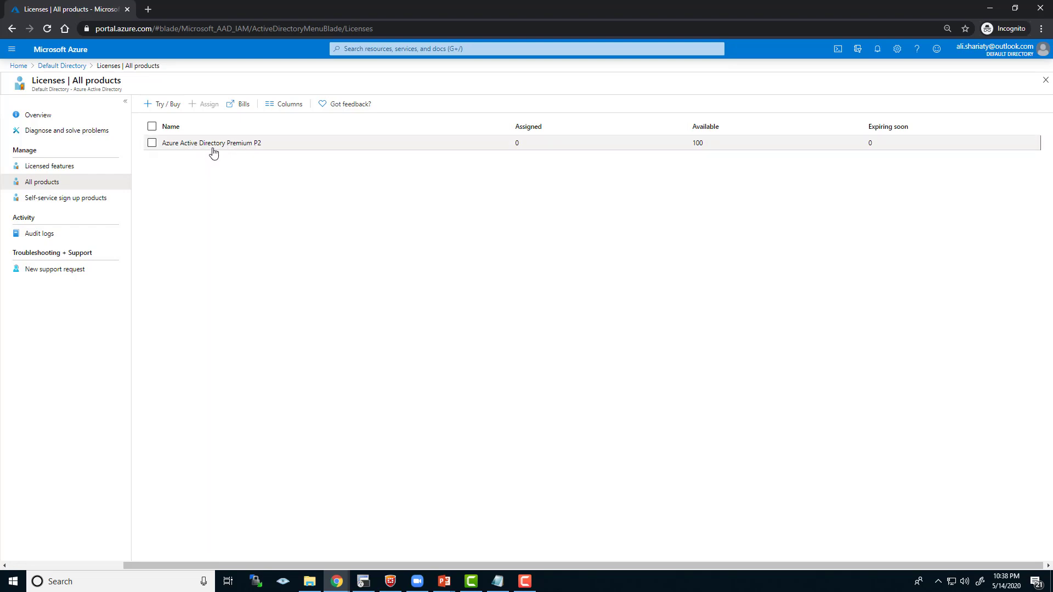
click(152, 144)
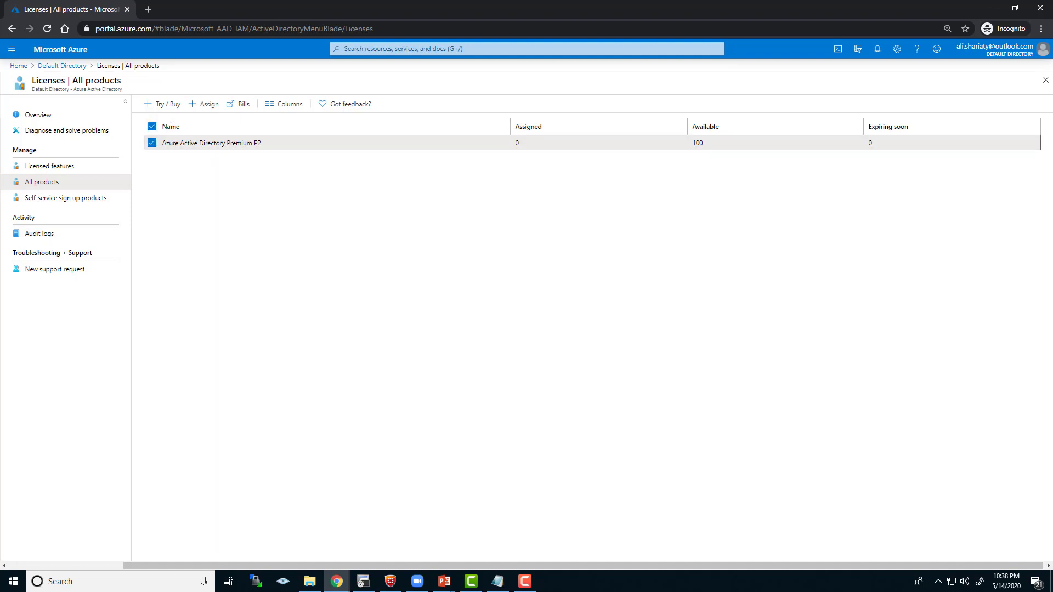
click(168, 106)
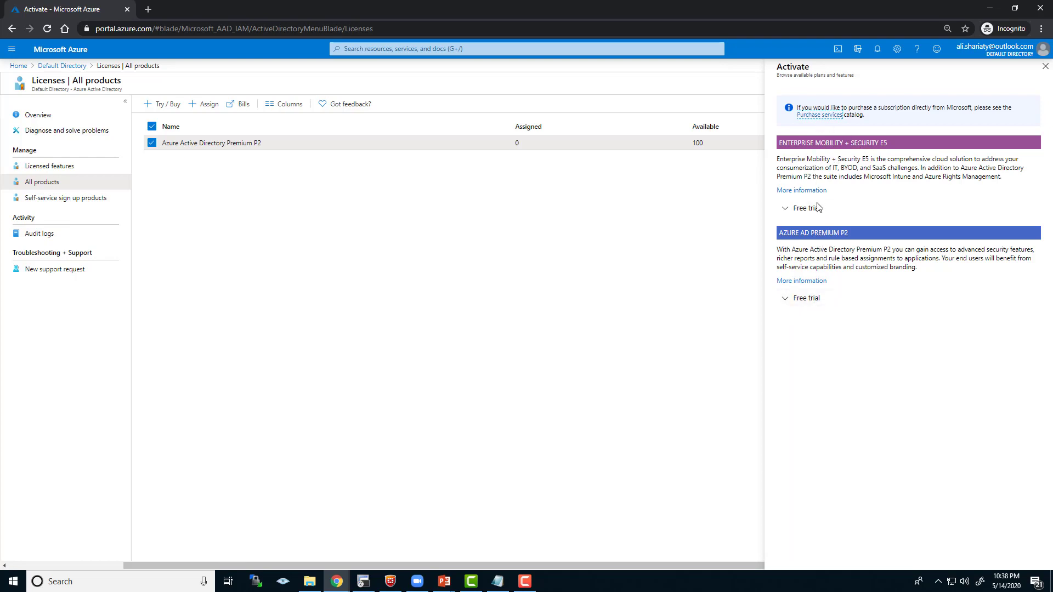
Activate the Azure AD Premium P2 free trial, close the Activate pane, and return via the Default Directory breadcrumb
click(789, 304)
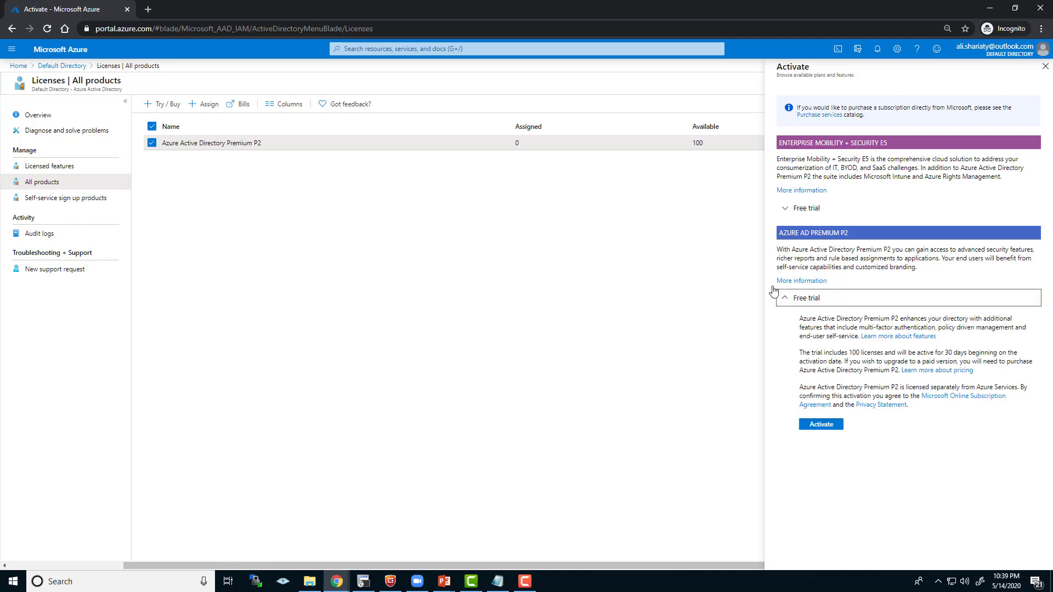
click(822, 426)
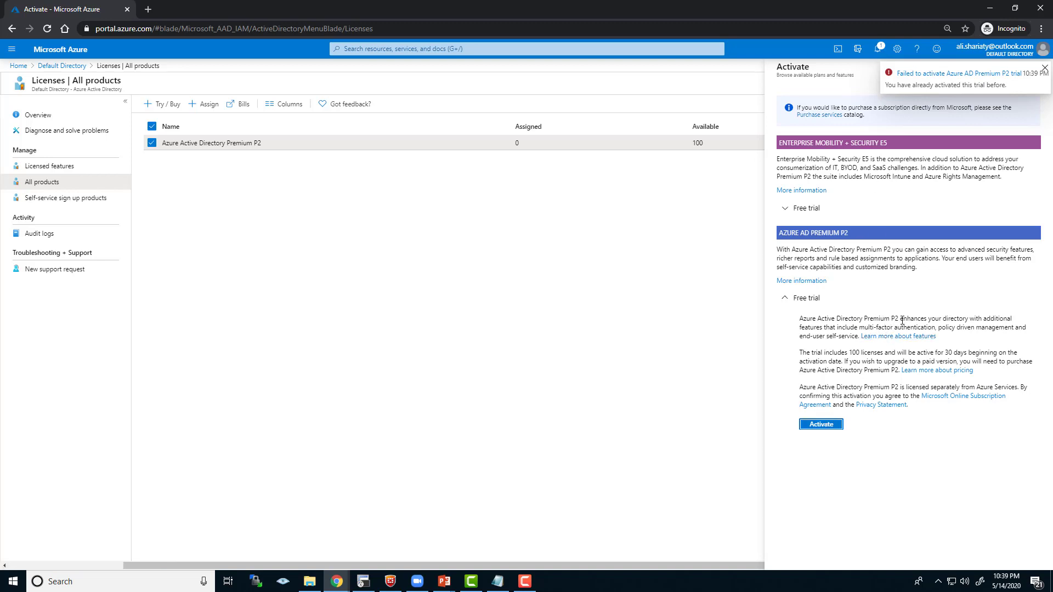
click(420, 196)
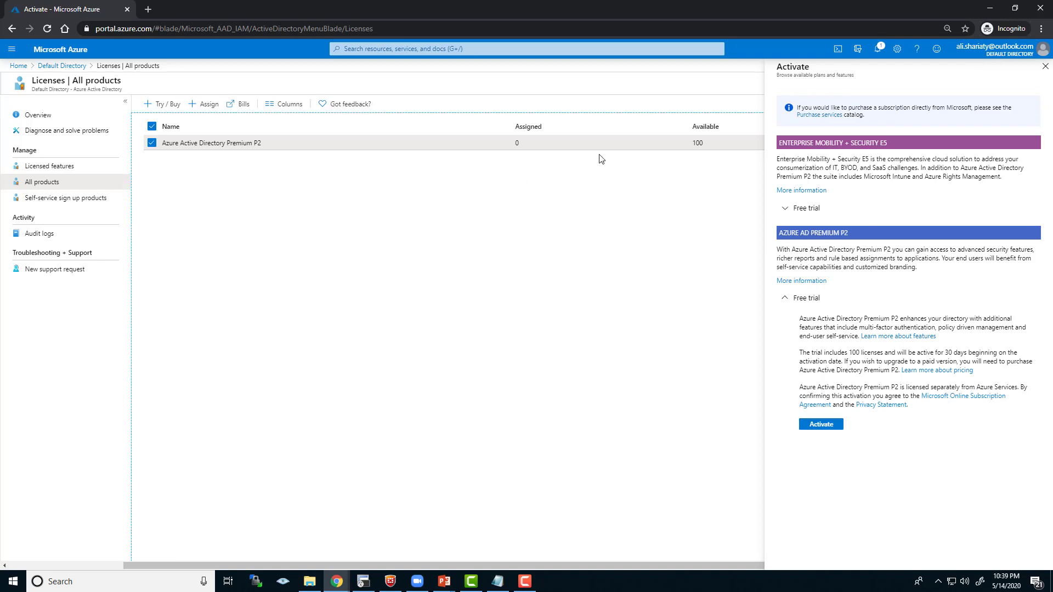
click(1044, 66)
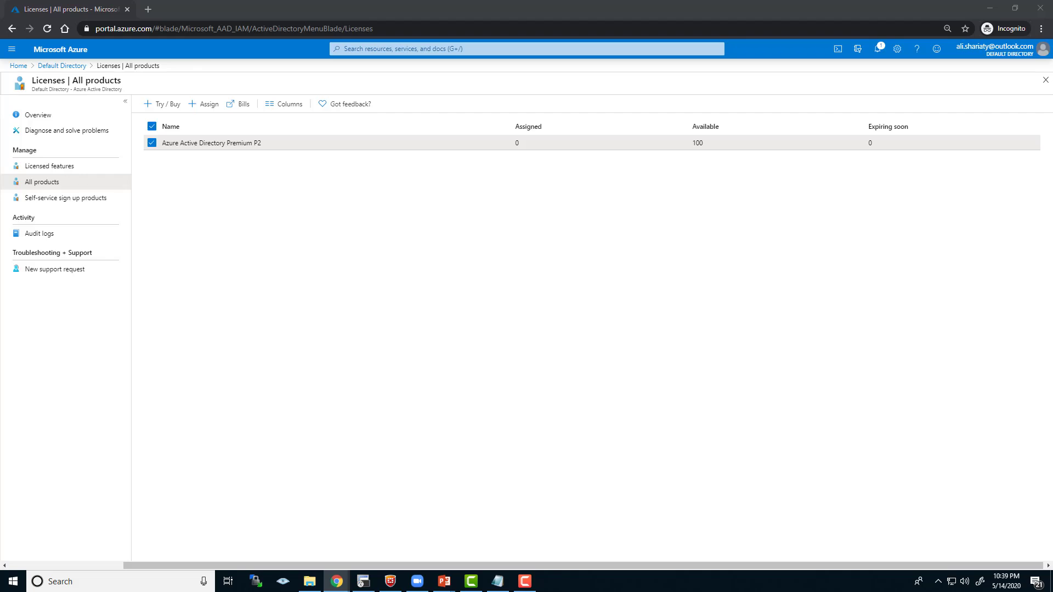
click(71, 66)
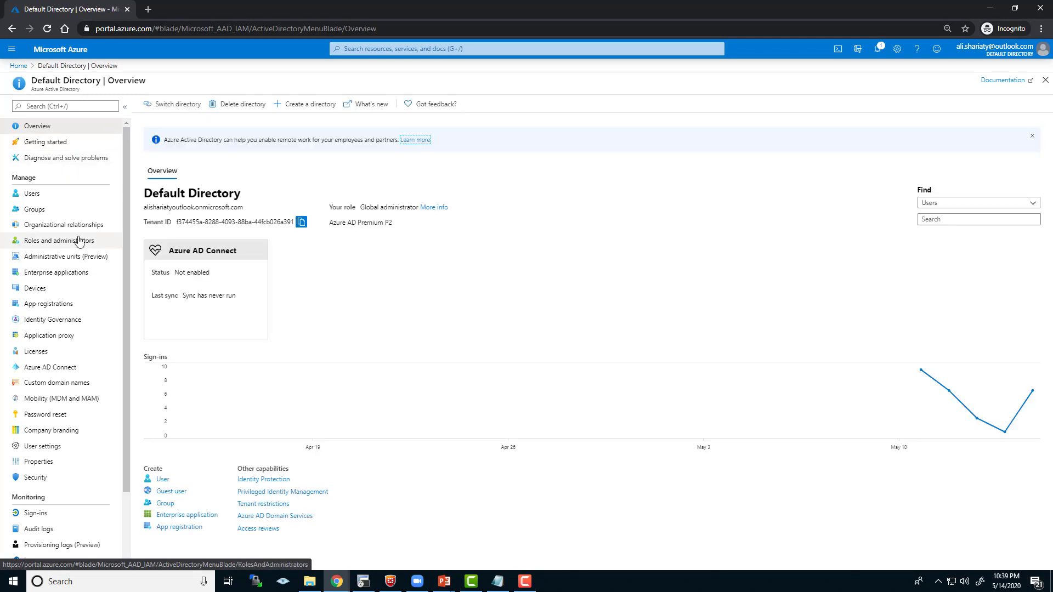
Start a new group named 'IT Cloud Administrators' with description 'Rayka IT cloud administrators'
click(35, 210)
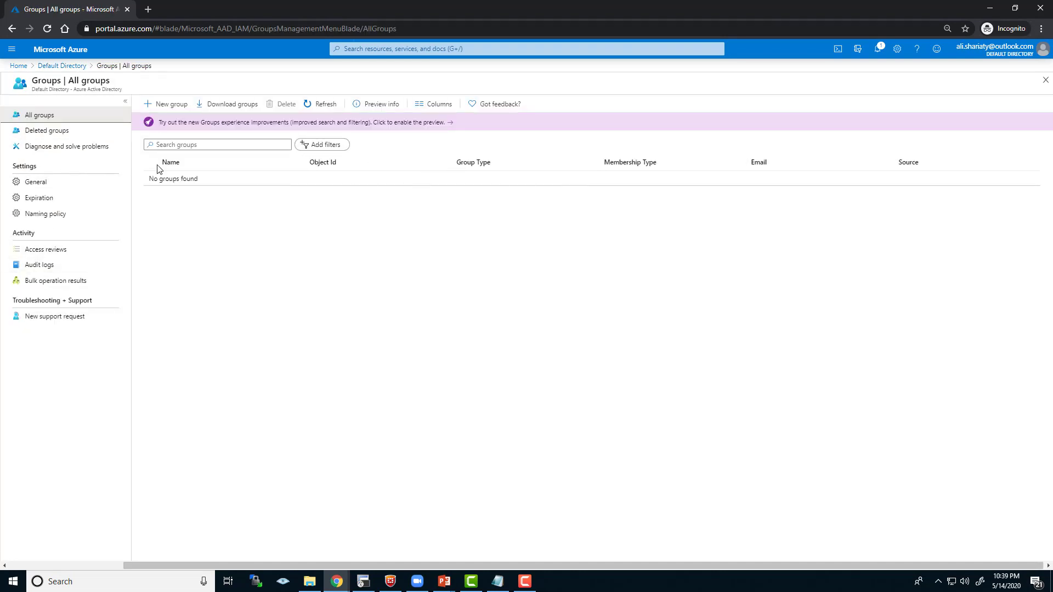
click(173, 105)
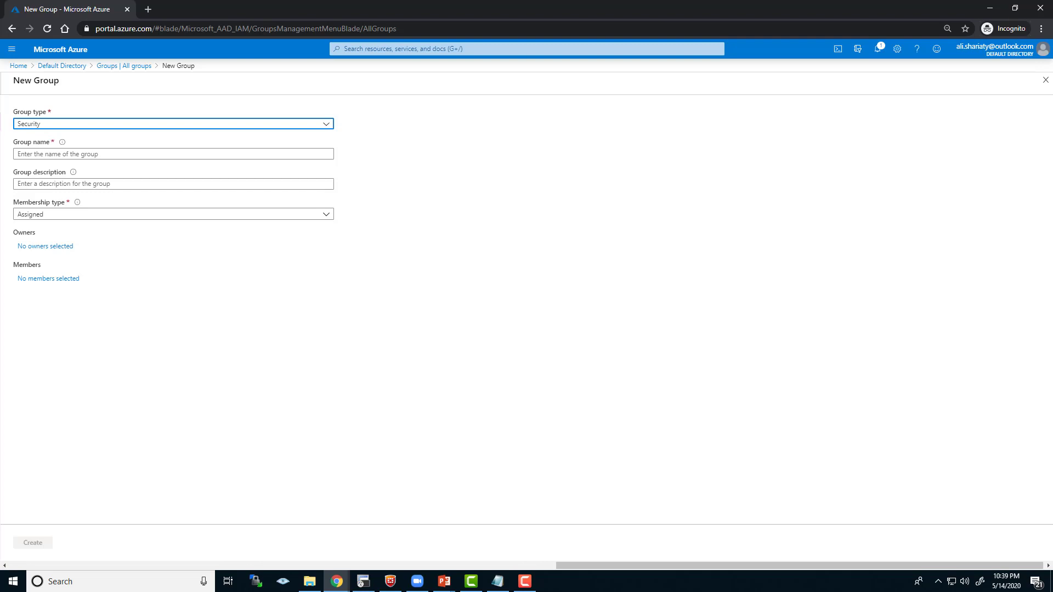
click(188, 155)
text(IT Cloud Administrators)
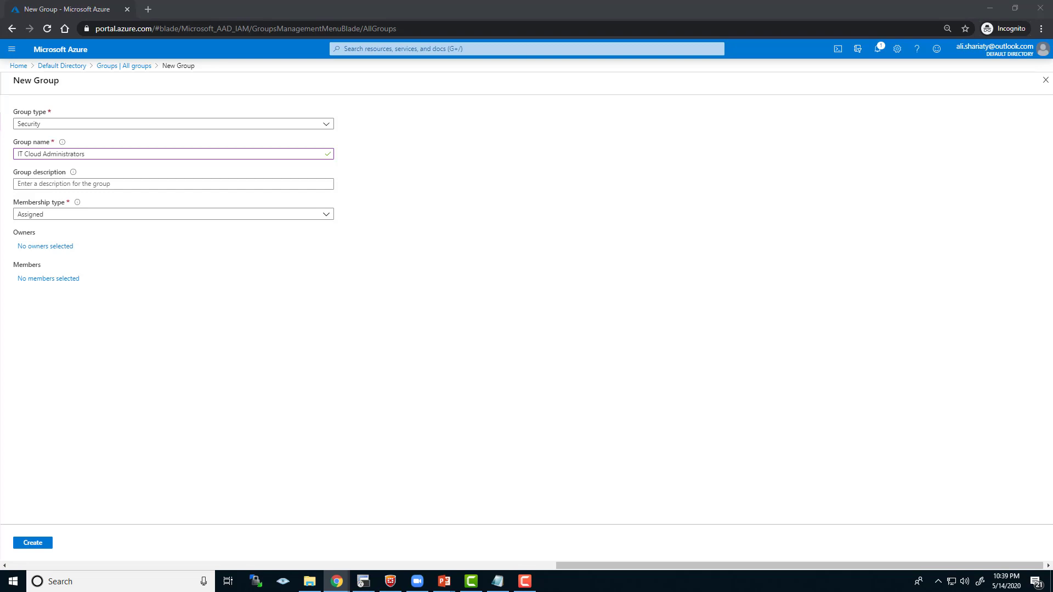
click(106, 182)
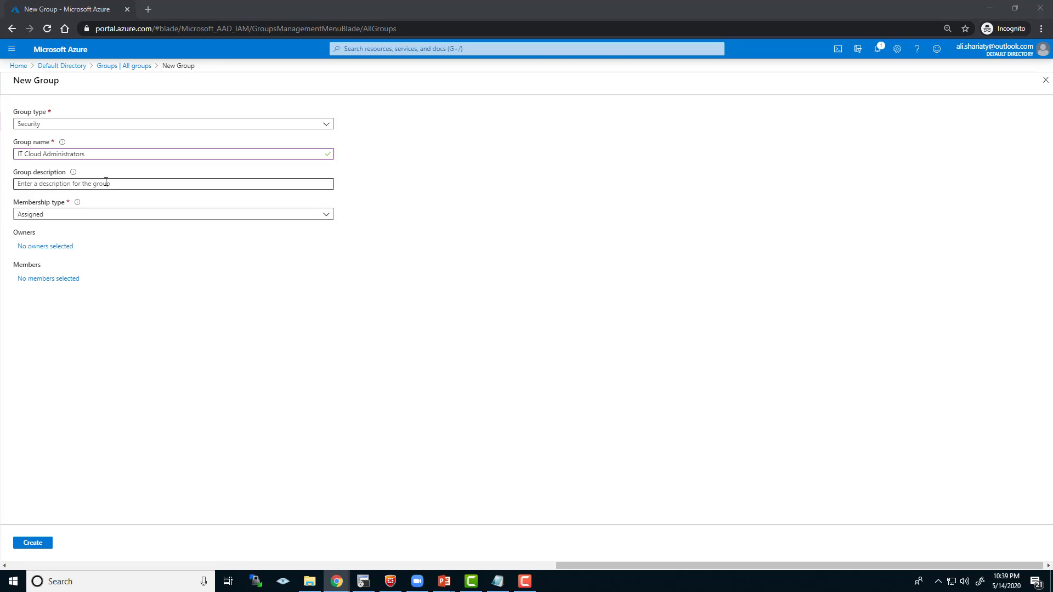
text(Ra)
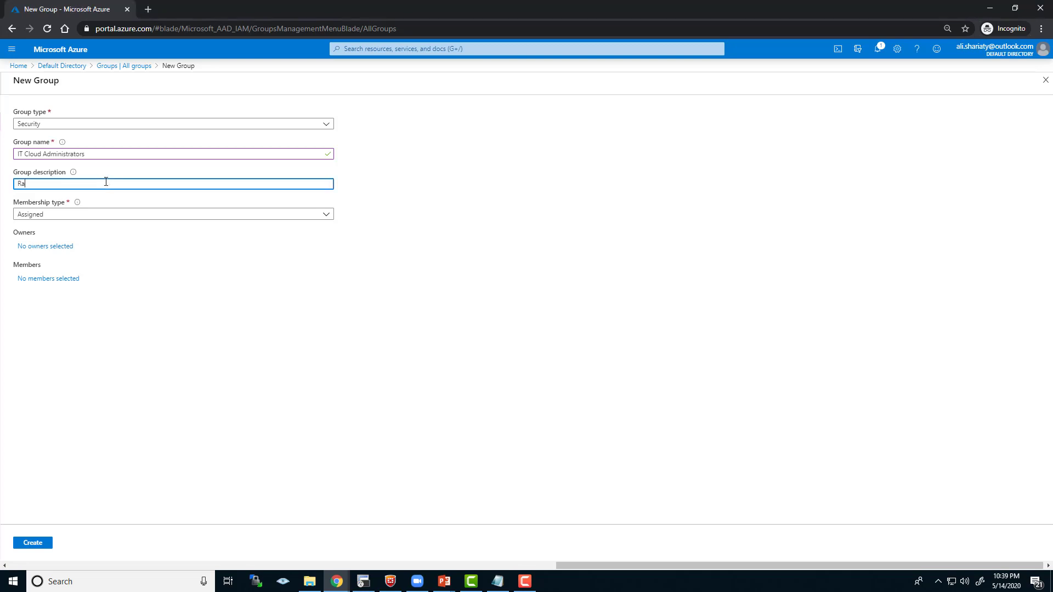
text(yka IT cloud administrators)
Set the group's membership type to Dynamic User and open Add dynamic query
click(324, 216)
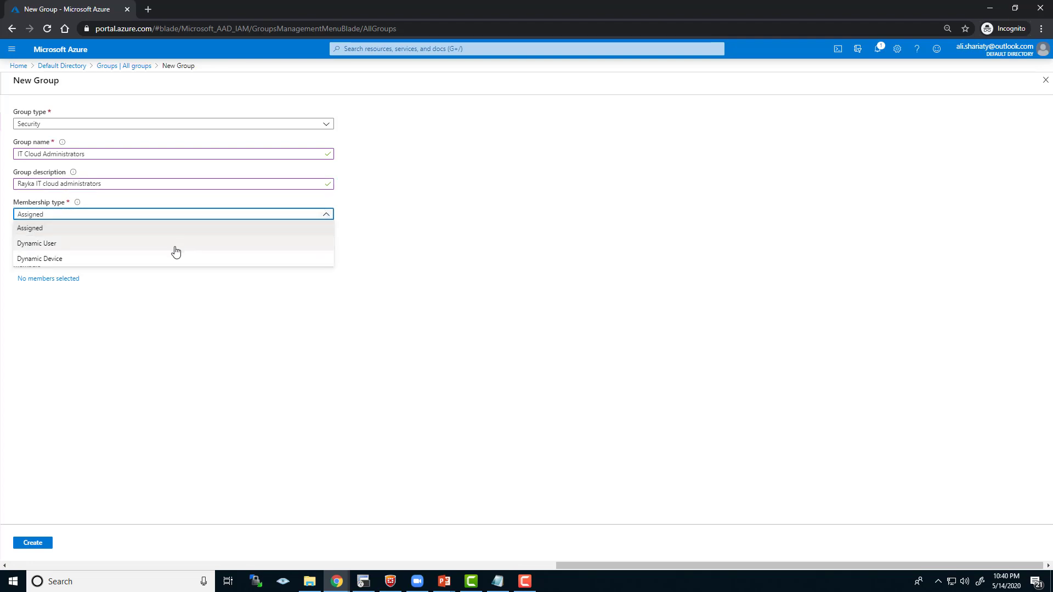
click(45, 246)
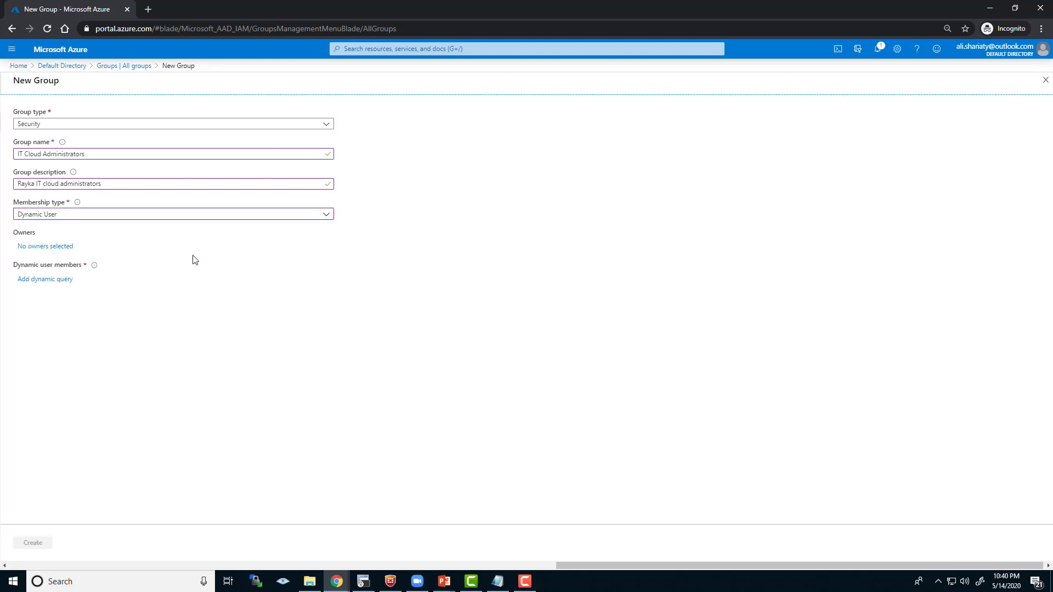
click(43, 281)
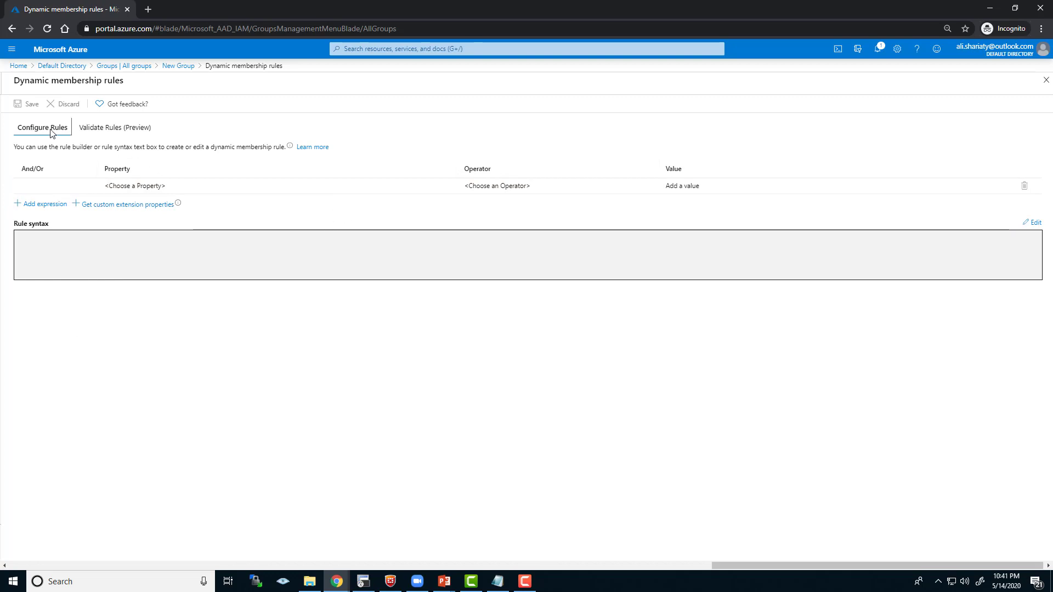
Build the rule user.jobTitle Equals 'Cloud Administrator' and save it
click(529, 188)
click(532, 188)
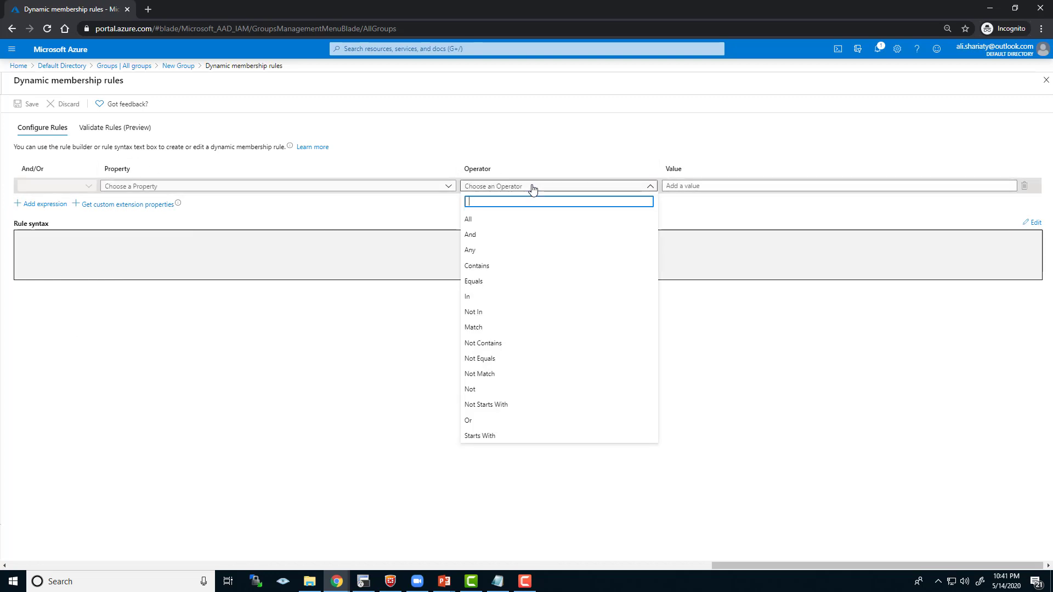
text(e)
click(499, 219)
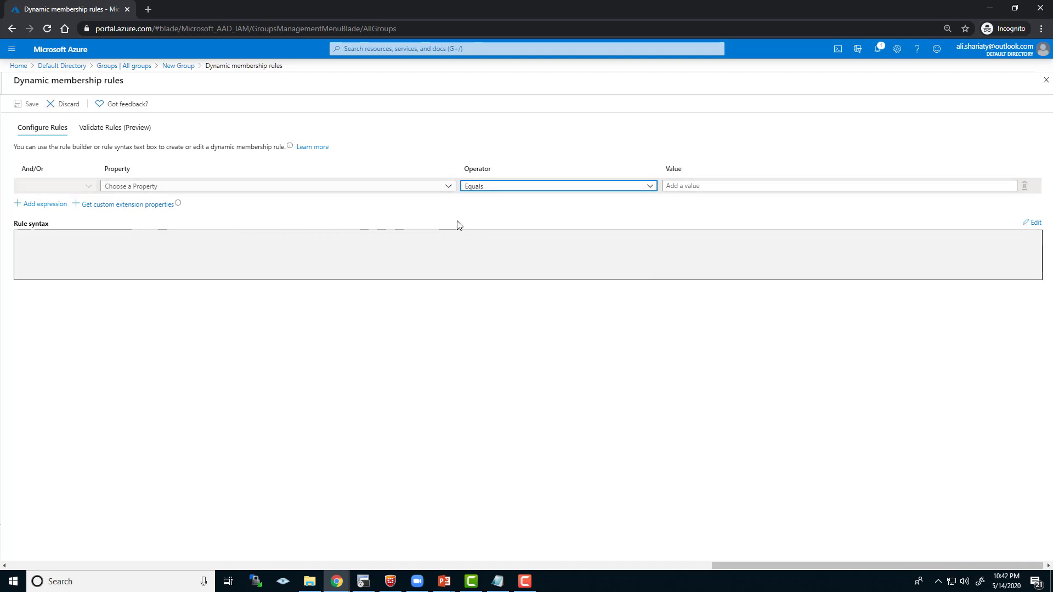
click(263, 189)
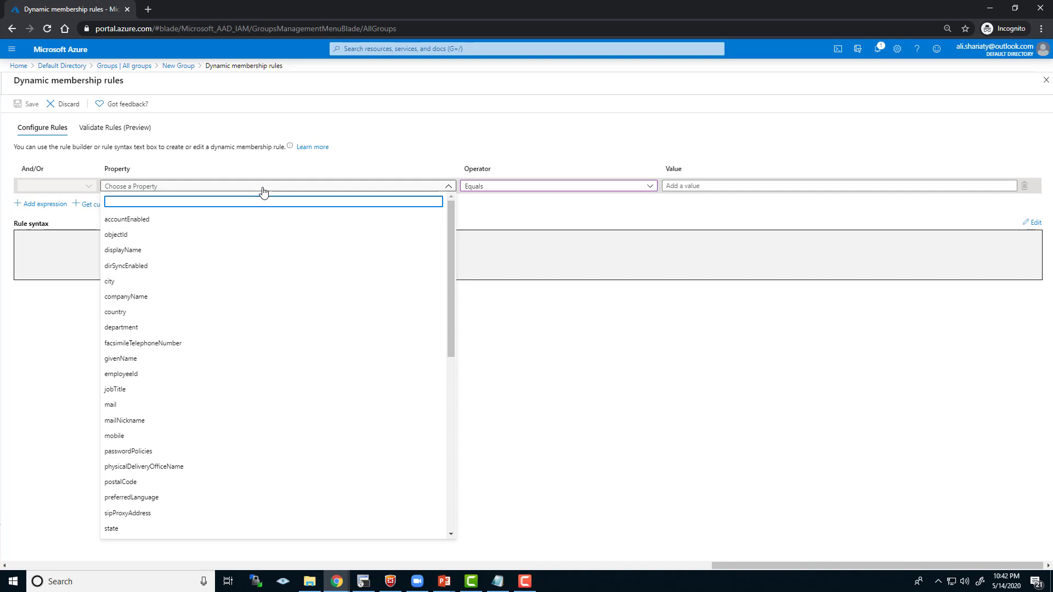
text(job)
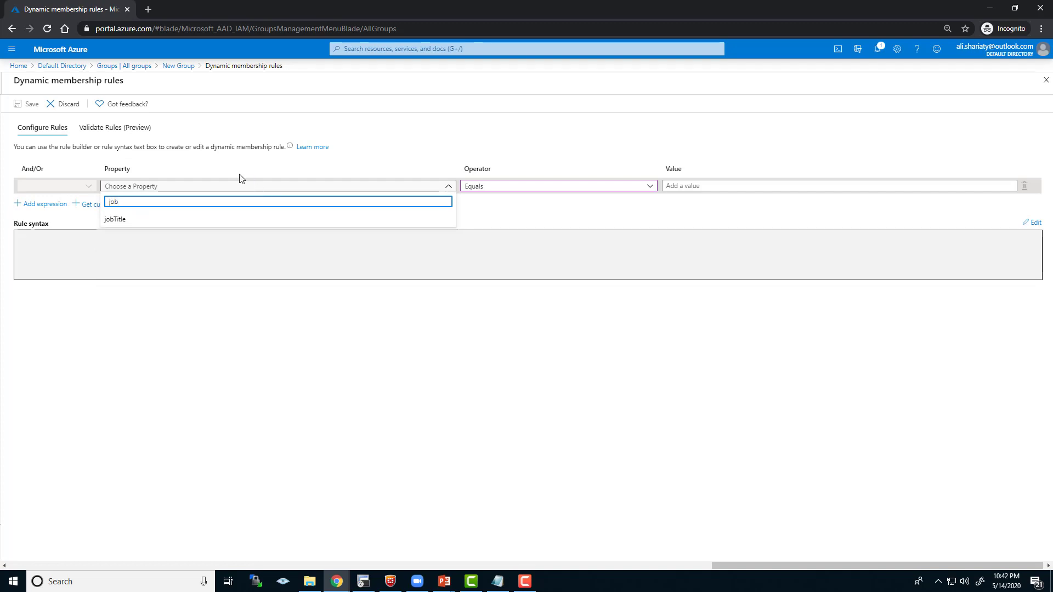
click(198, 222)
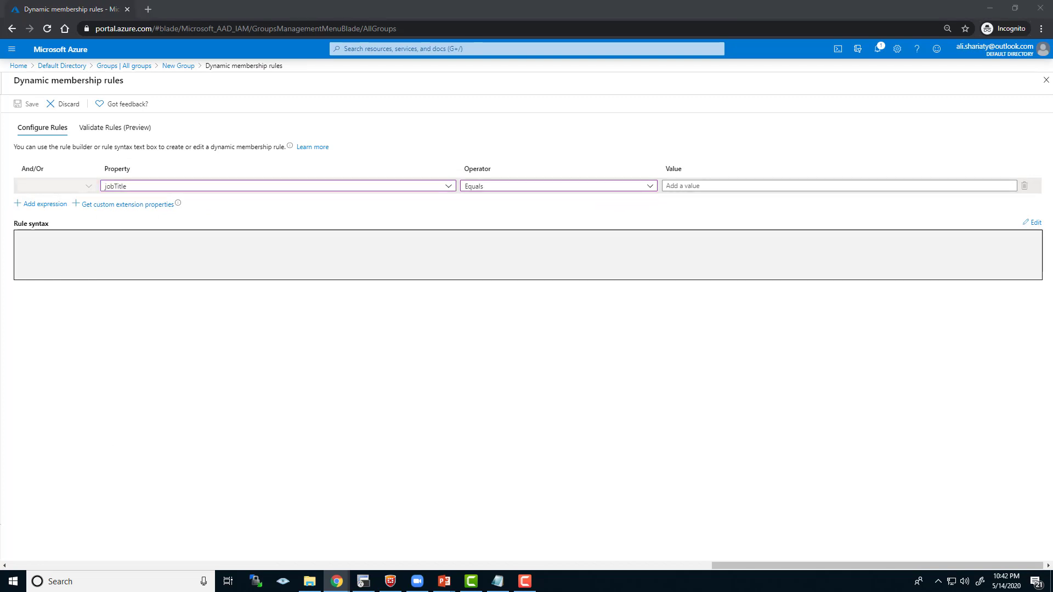
text(Cloud Administrator)
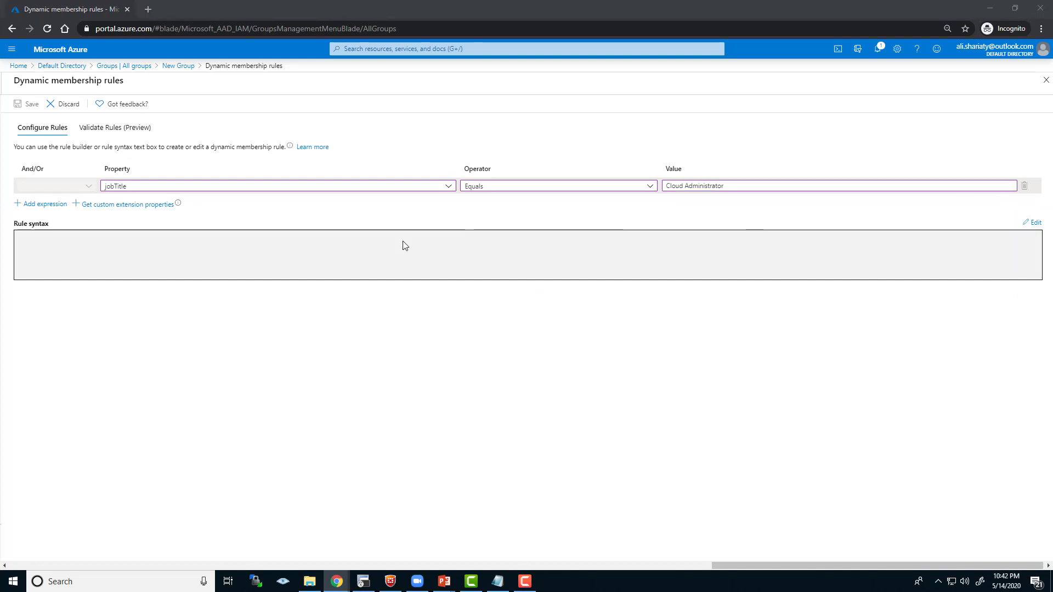
click(222, 328)
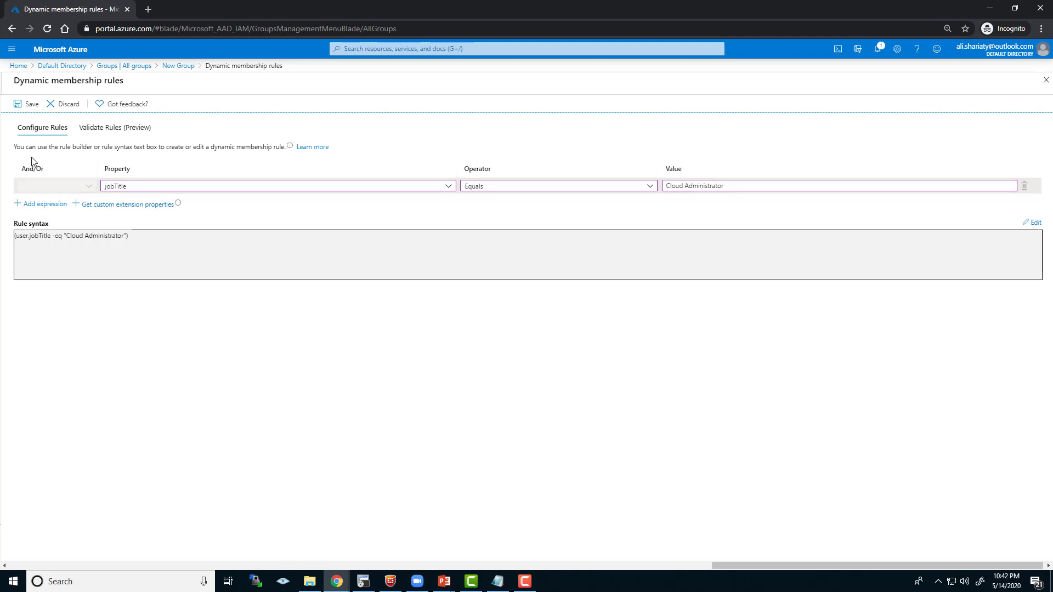
click(30, 107)
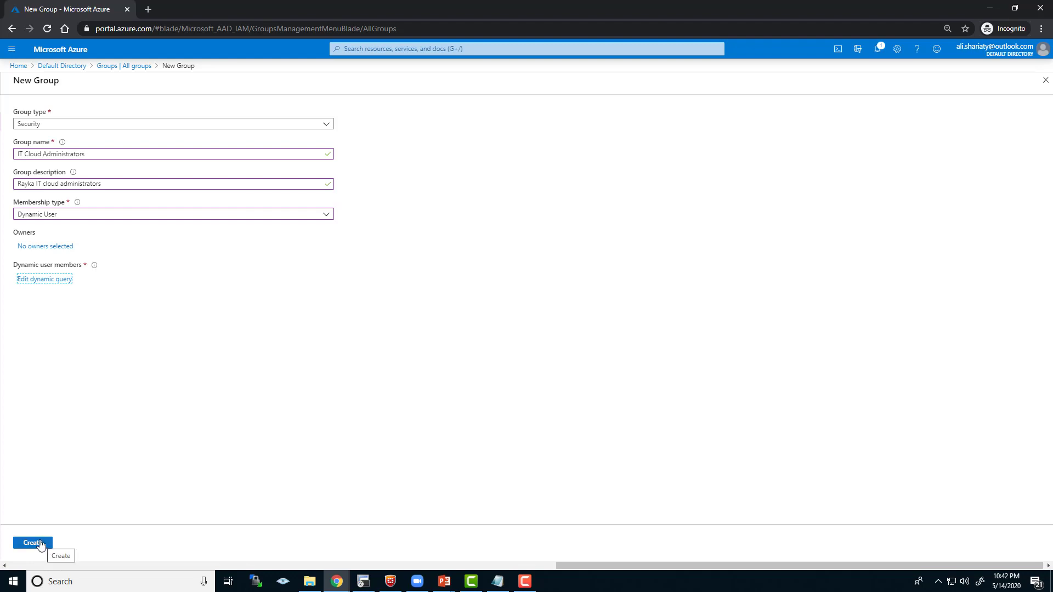
Create the IT Cloud Administrators group and open a blank New group form
click(33, 543)
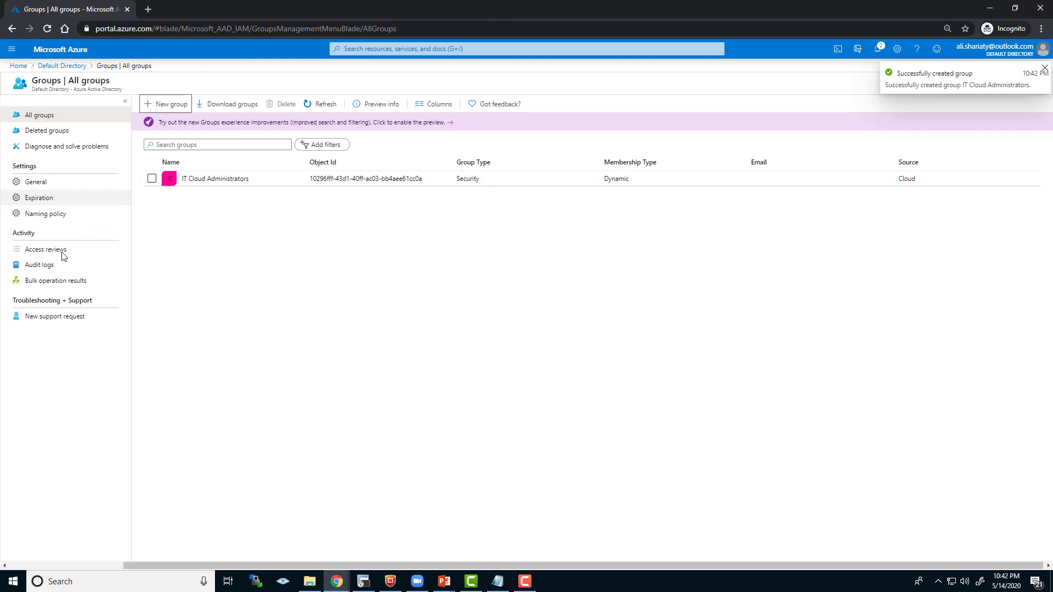
click(167, 104)
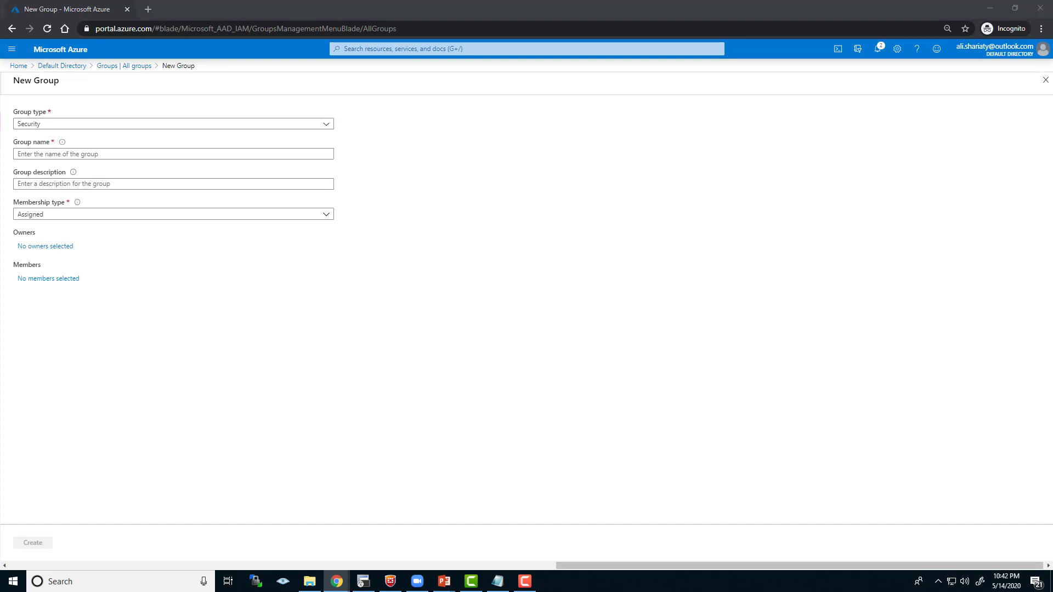
Name the group 'IT System Administrators' with description 'Rayka IT system administrators'
click(108, 153)
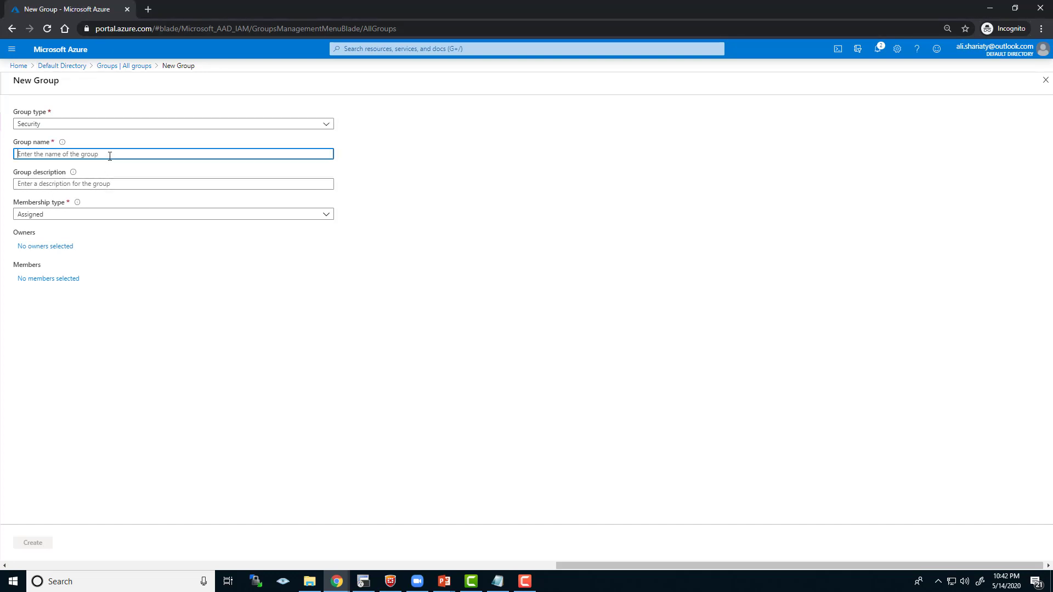
text(IT System Administrators)
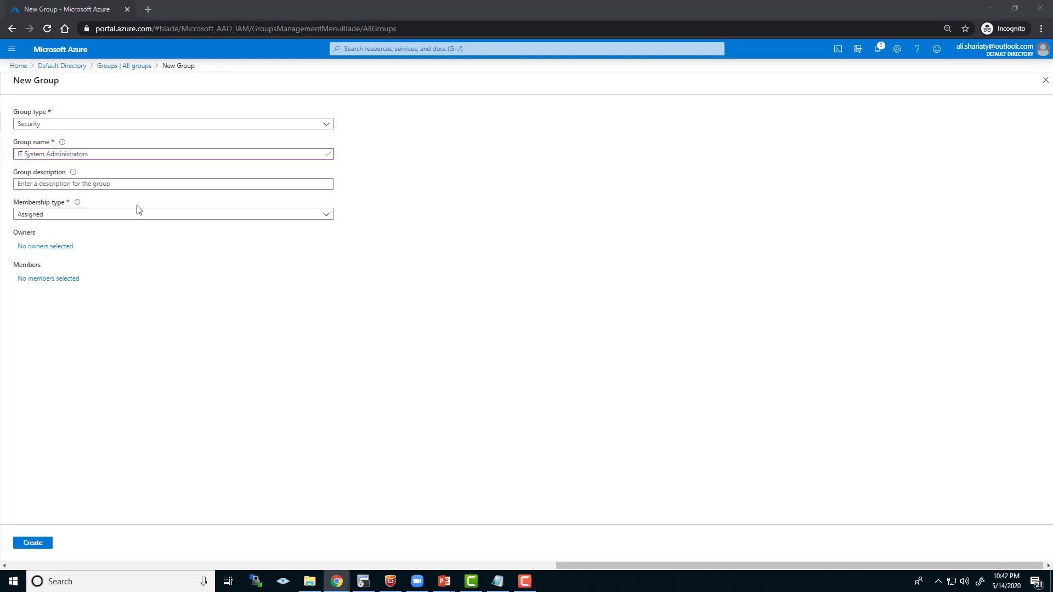
click(107, 186)
text(Ra)
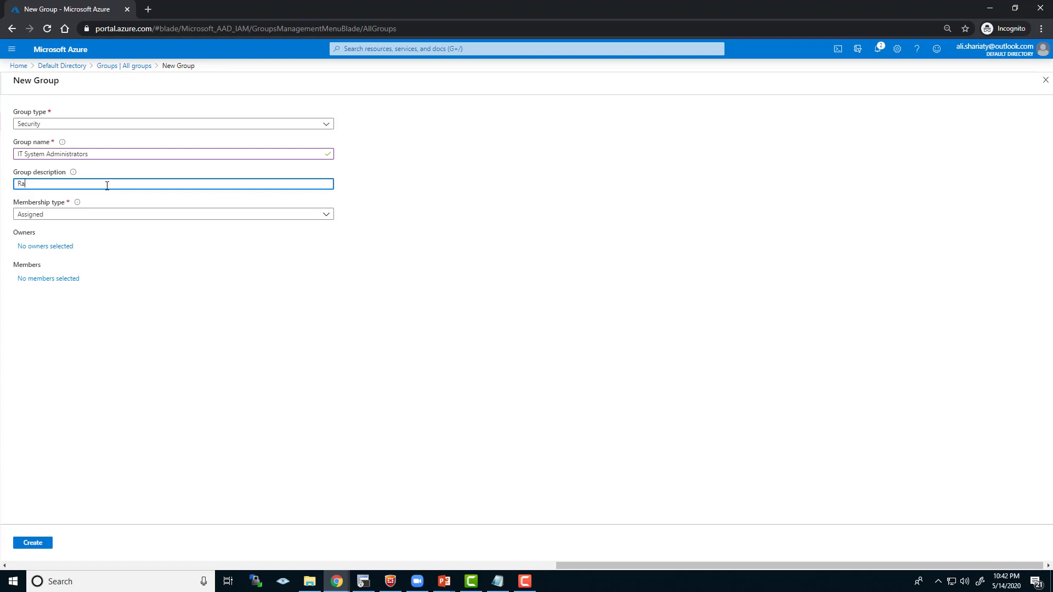
text(yka)
text(IT system administrators)
key(BackSpace)
Set the group's membership type to Dynamic User and open Add dynamic query
click(142, 215)
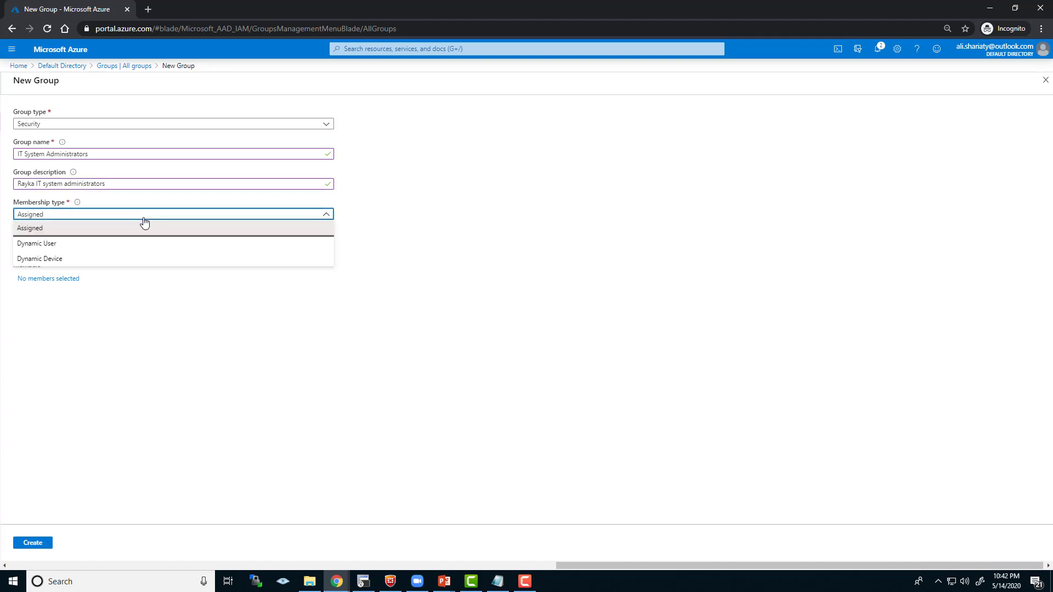
click(81, 242)
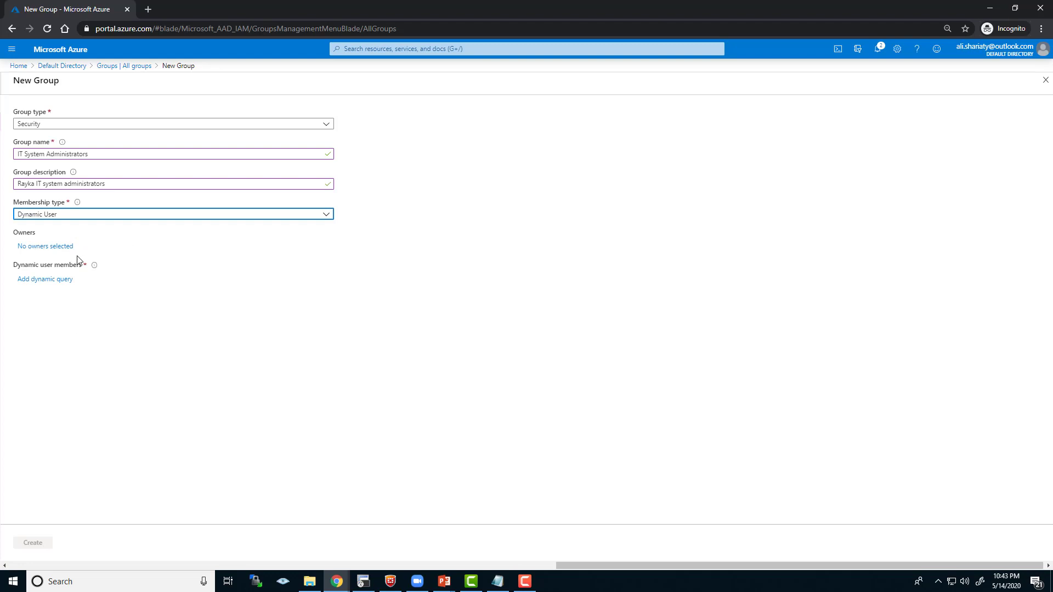
click(47, 281)
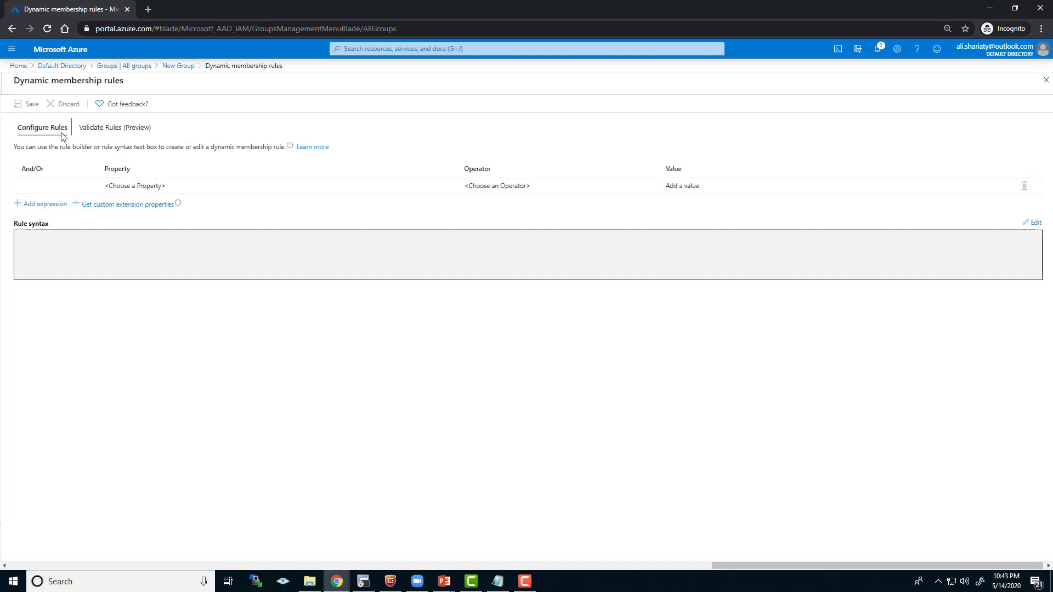
Build the rule user.jobTitle Equals 'System Administrator' and save it
click(384, 188)
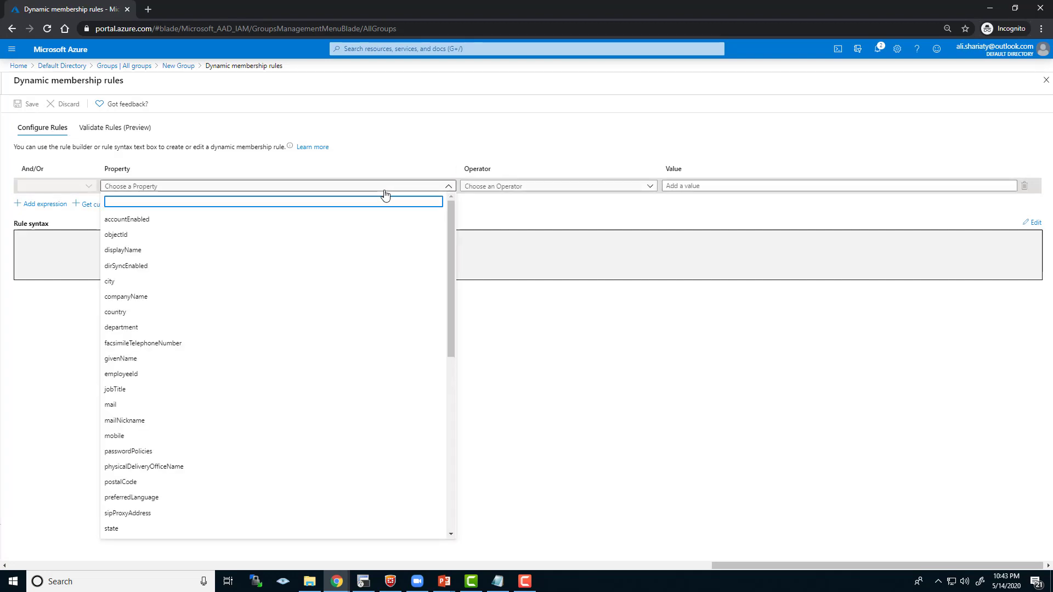
text(job)
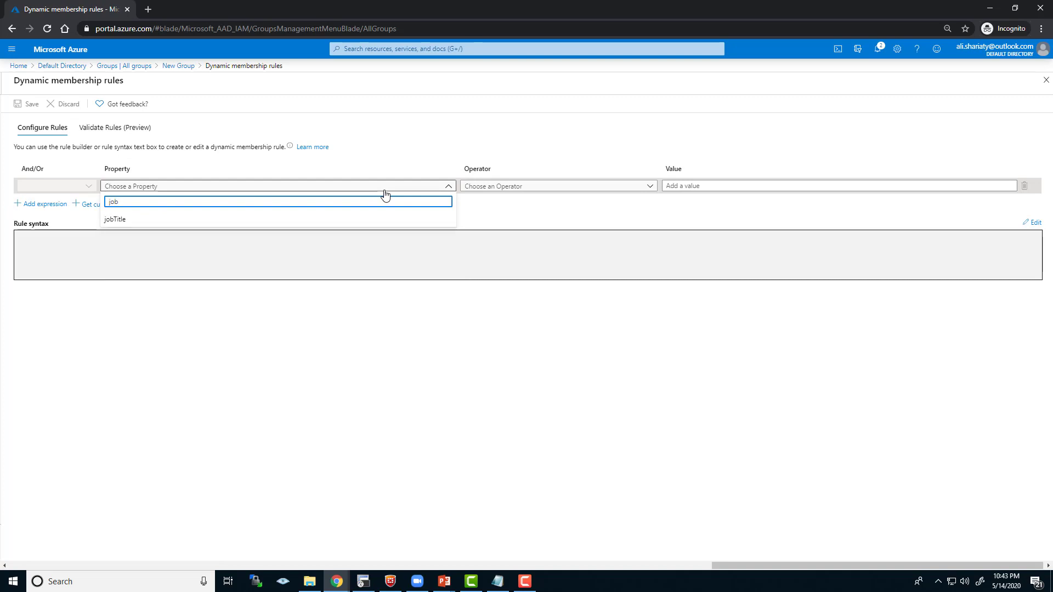
click(347, 218)
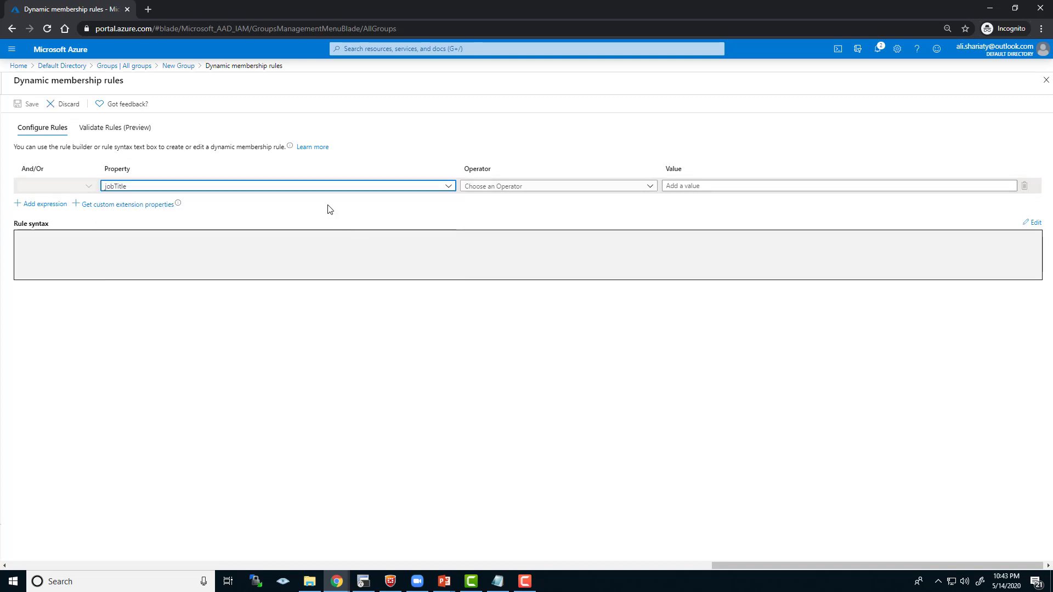
click(557, 188)
text(eq)
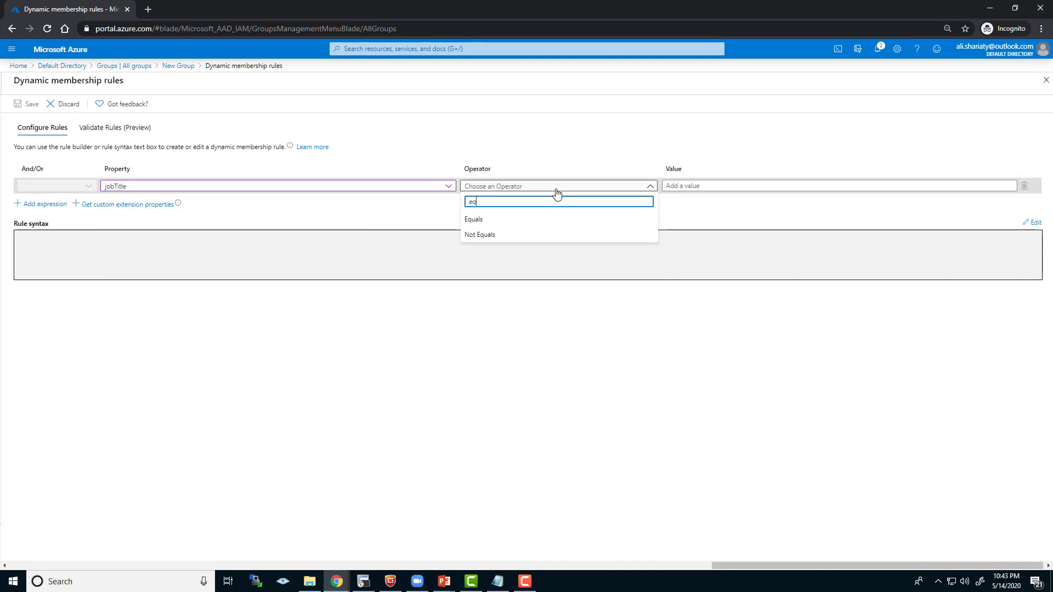
click(504, 219)
click(725, 186)
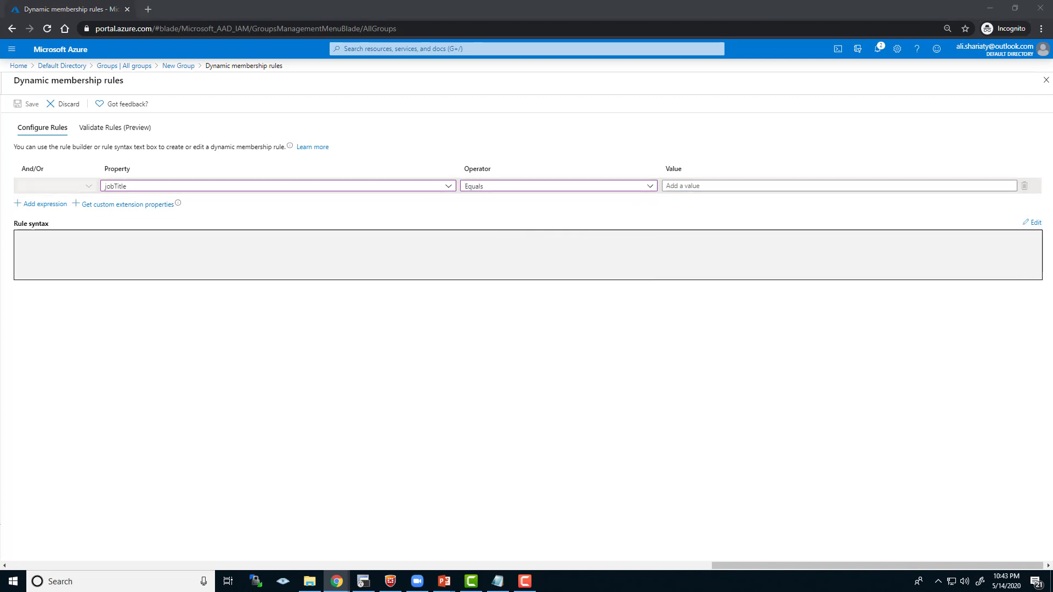
text(System Administrator)
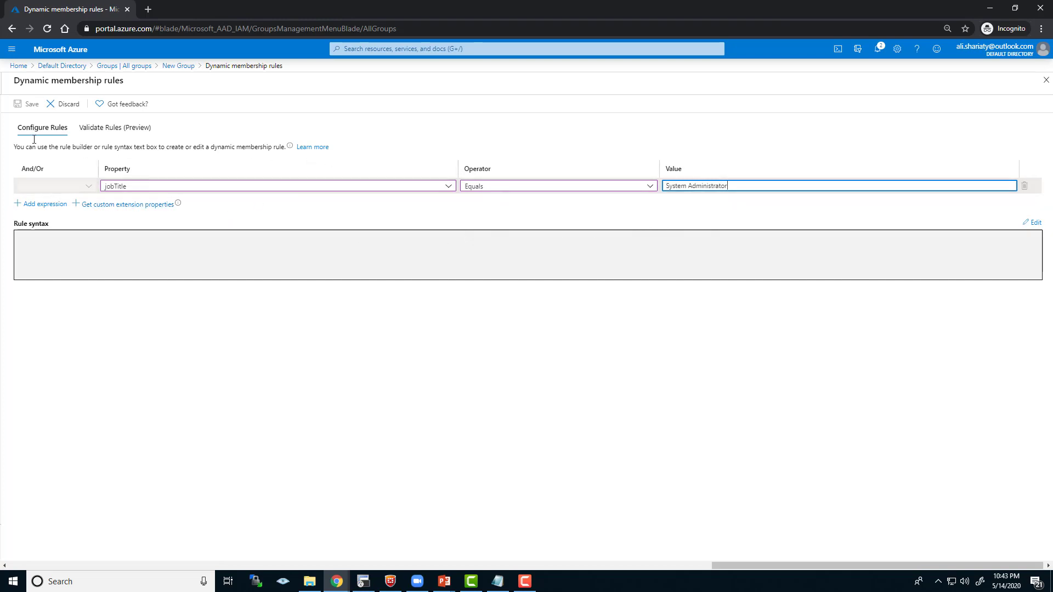
click(69, 259)
click(30, 104)
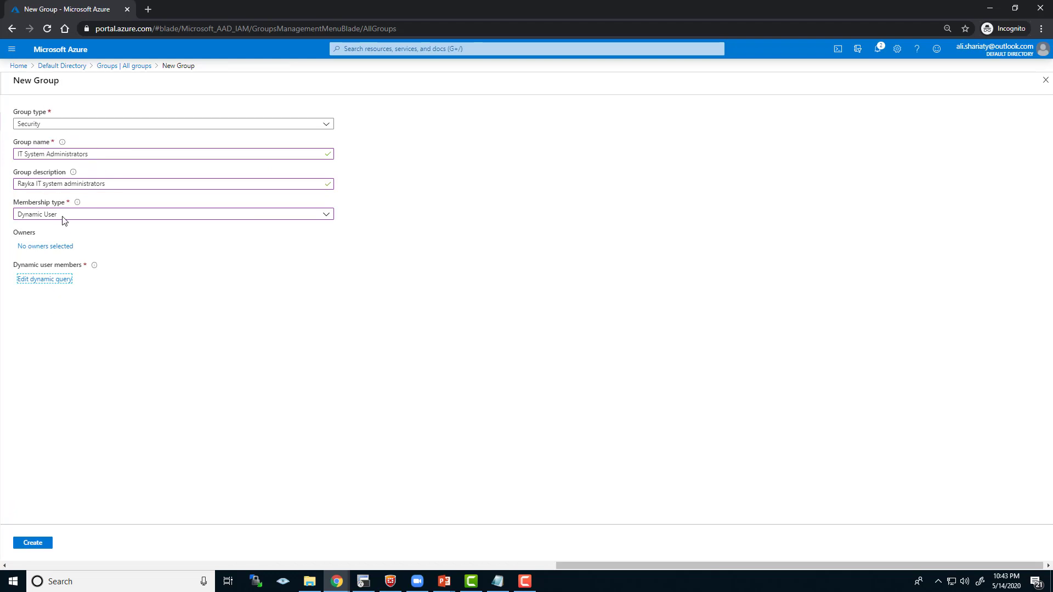
Create the IT System Administrators group and open another blank New group form
click(32, 543)
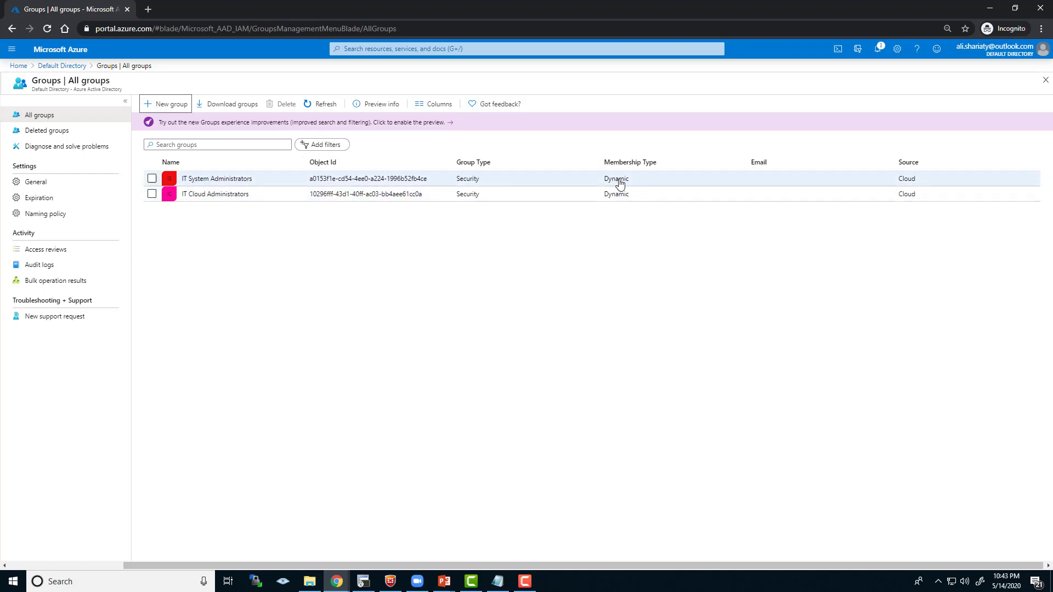
click(166, 103)
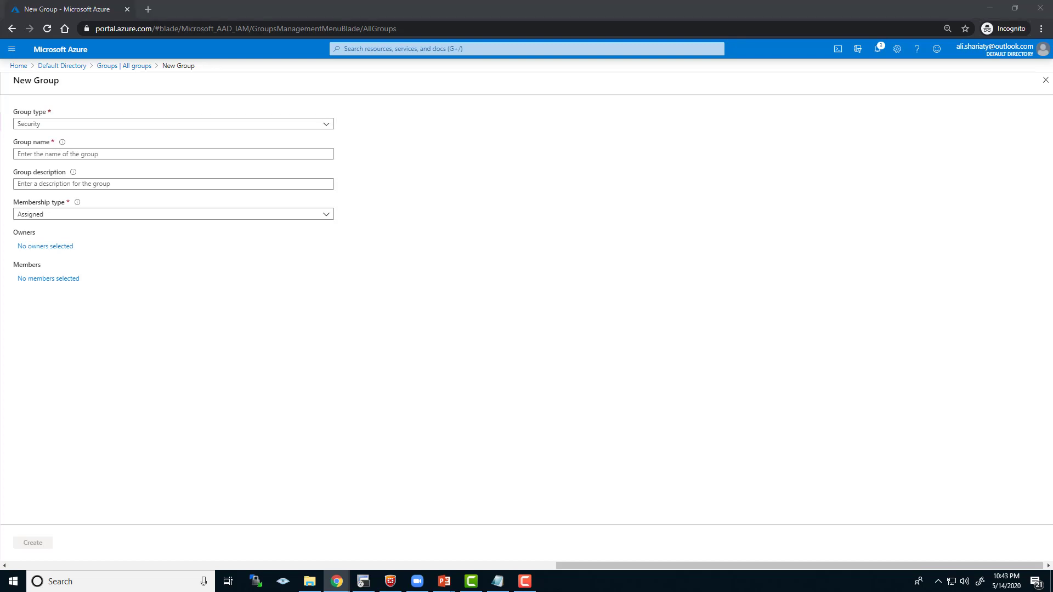
Name the group 'IT Lab Administrators' with description 'Rayka IT Lab administrators'
click(125, 153)
text(IT Lab Administrators)
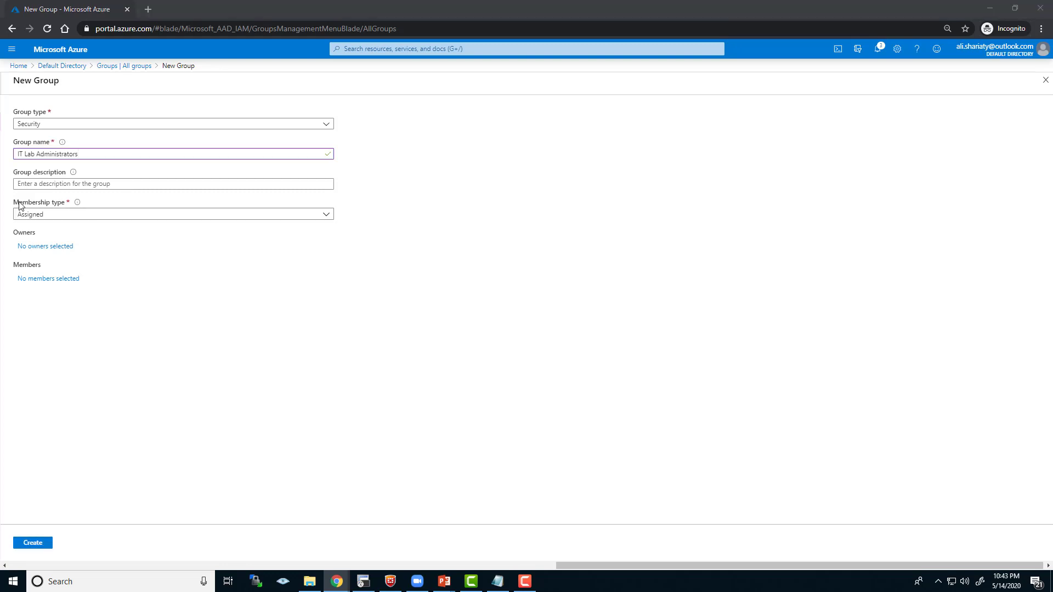
click(66, 184)
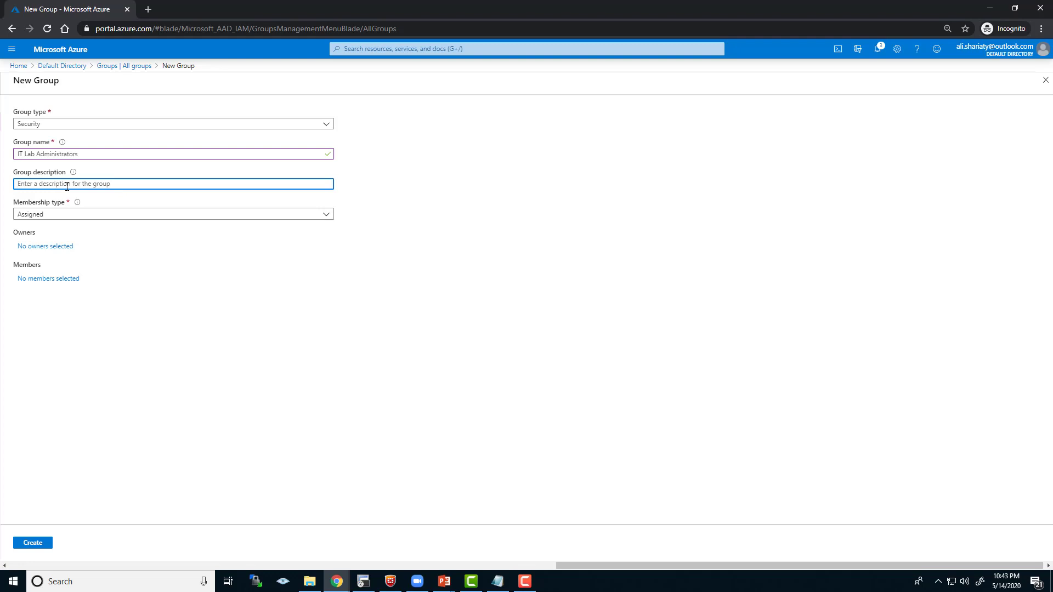
text(Rayka IT Lab administrators)
Try Dynamic User membership, then set the membership type back to Assigned
click(91, 219)
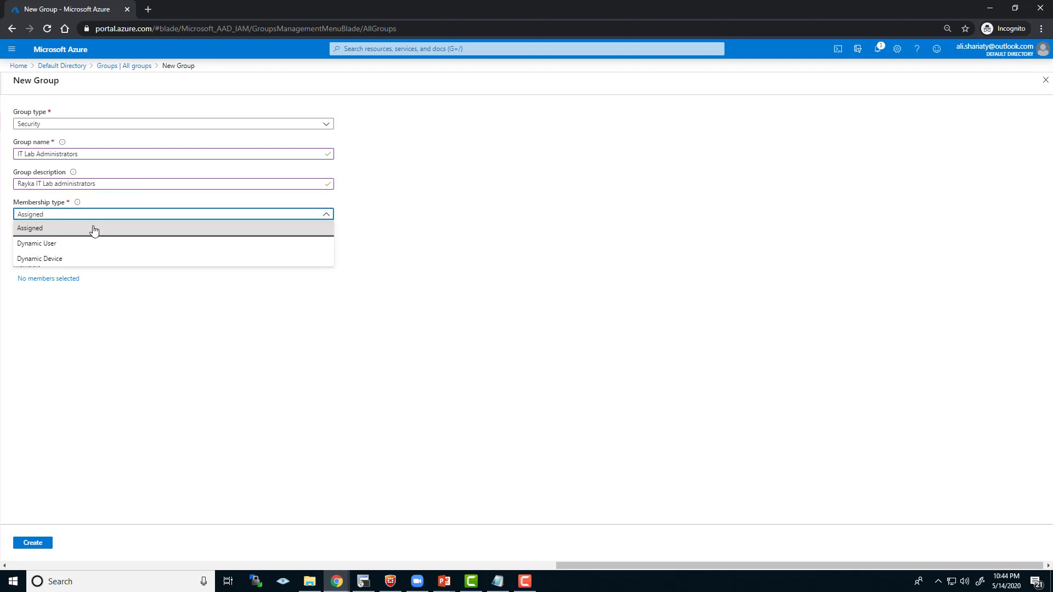
click(44, 244)
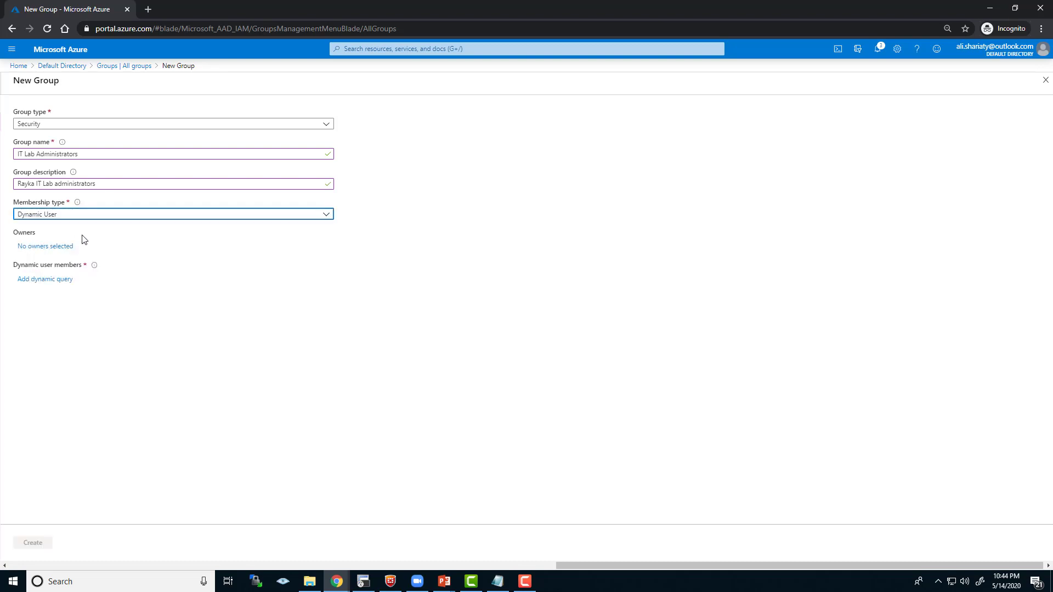
click(95, 218)
click(52, 227)
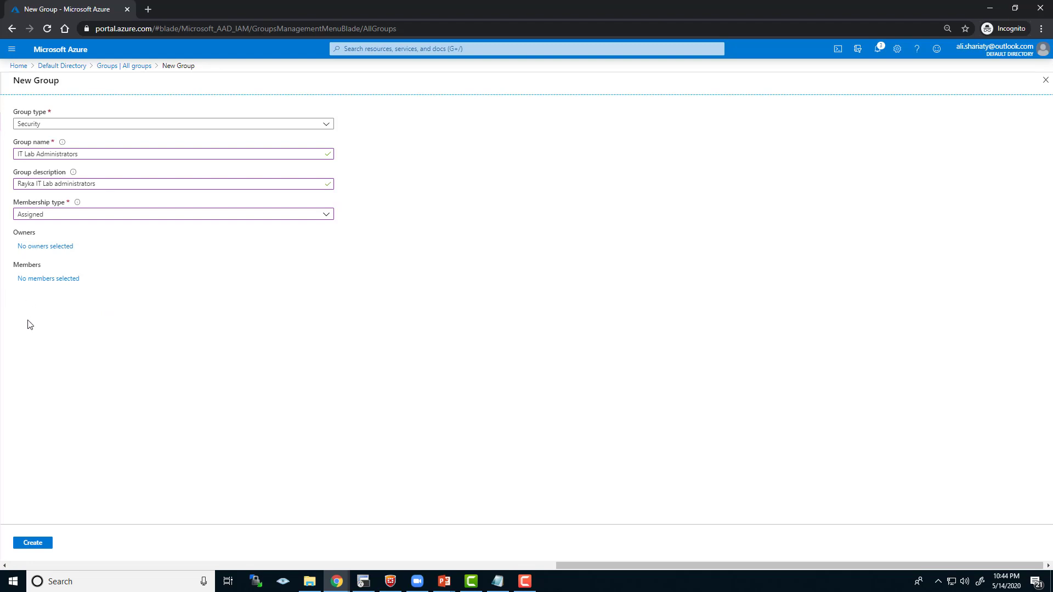
Search 'IT' and add IT Cloud Administrators and IT System Administrators as members
click(51, 283)
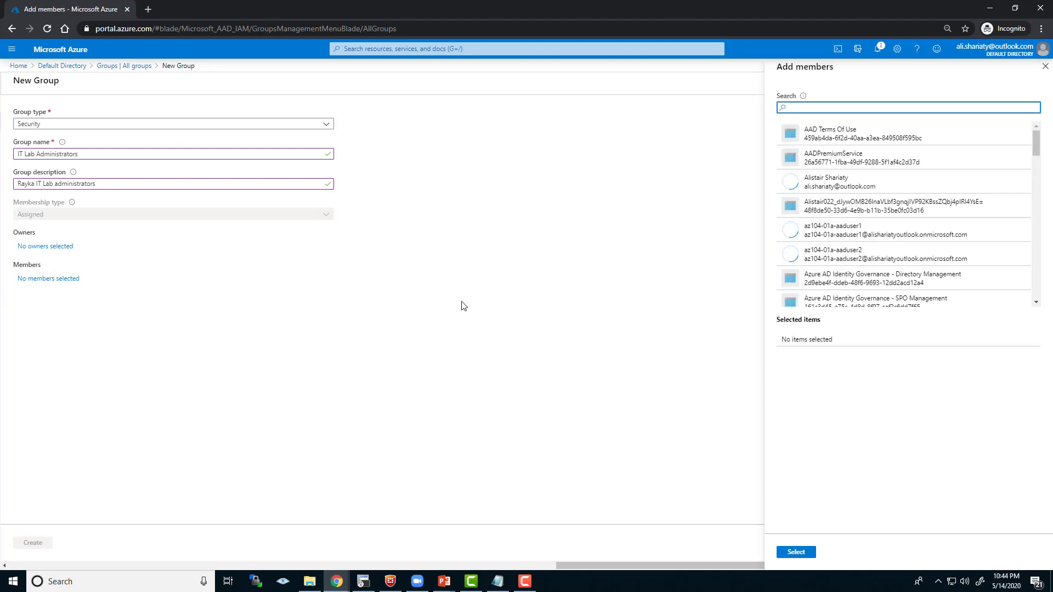
scroll(956, 276, down, 3)
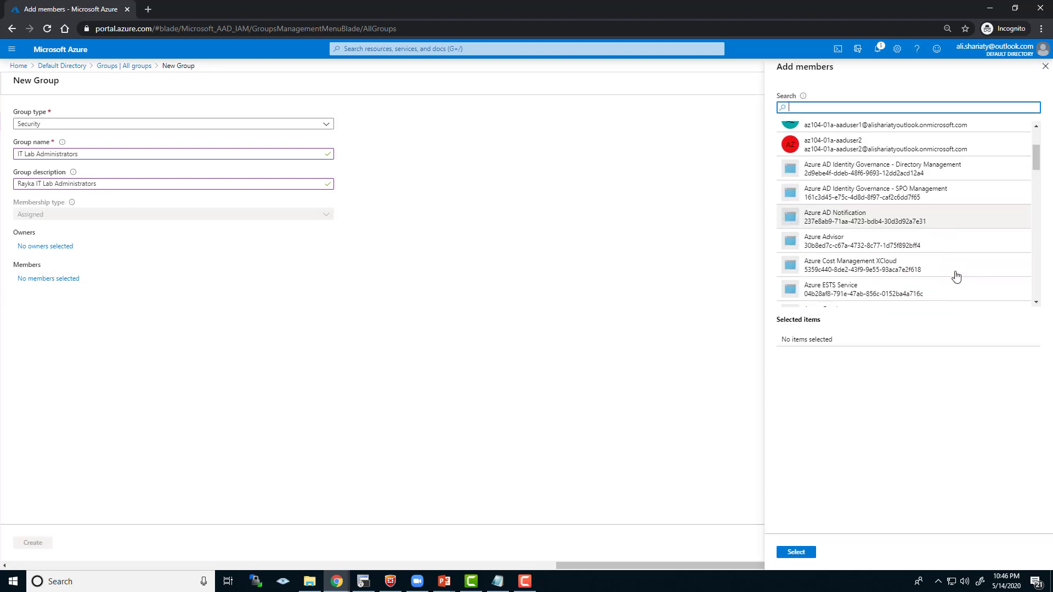
scroll(956, 276, down, 5)
scroll(956, 276, up, 5)
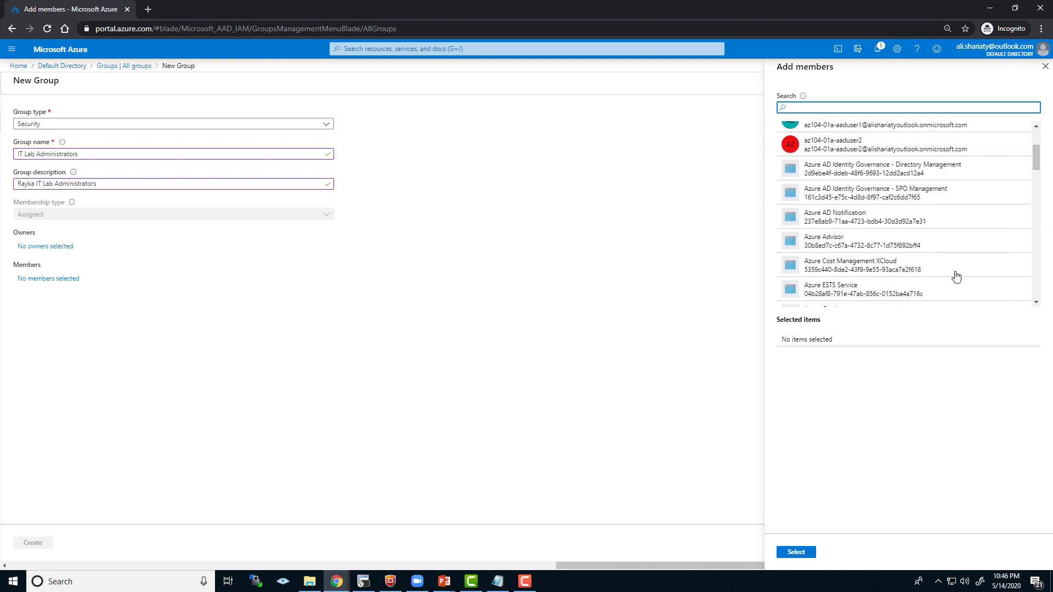
scroll(957, 276, up, 2)
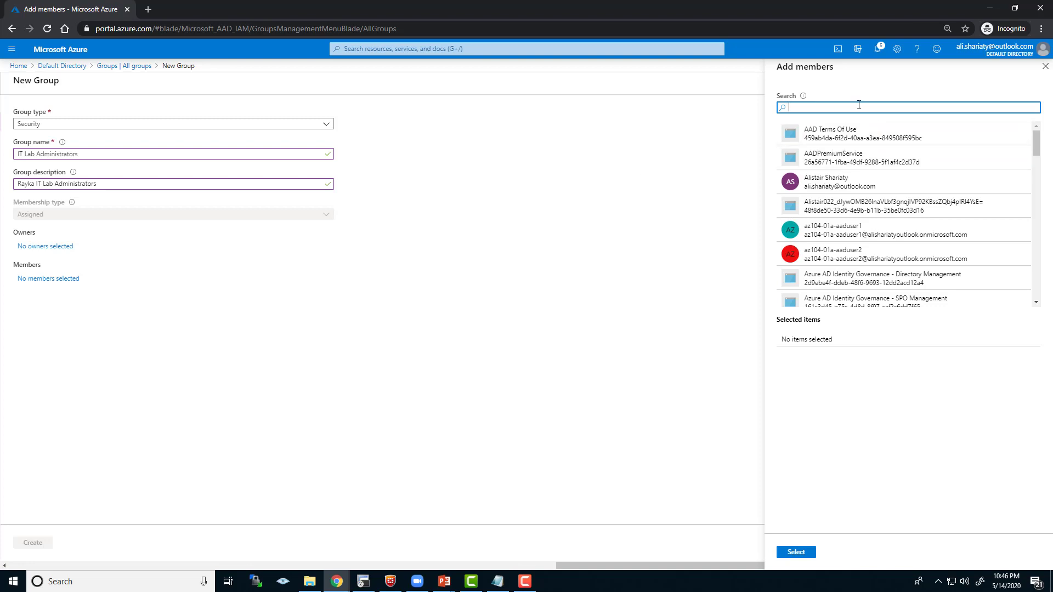
text(IT)
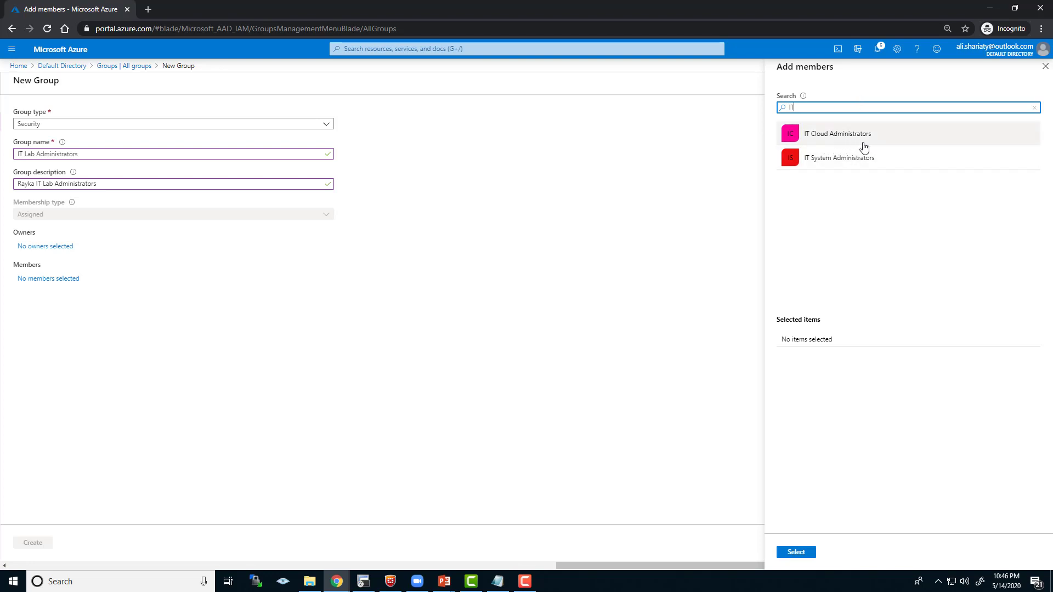
drag(866, 144, 834, 142)
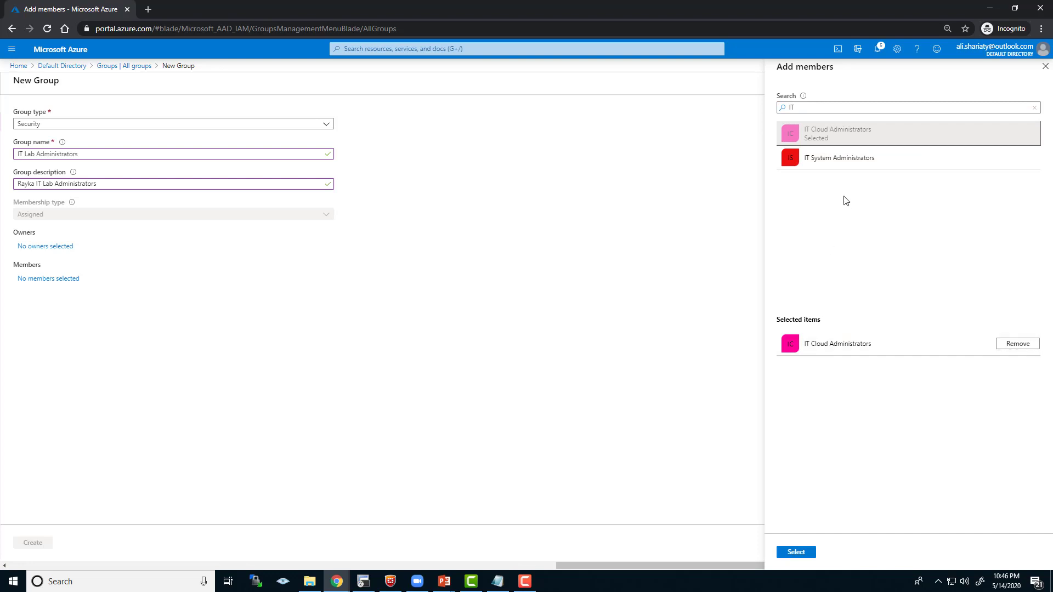
click(805, 159)
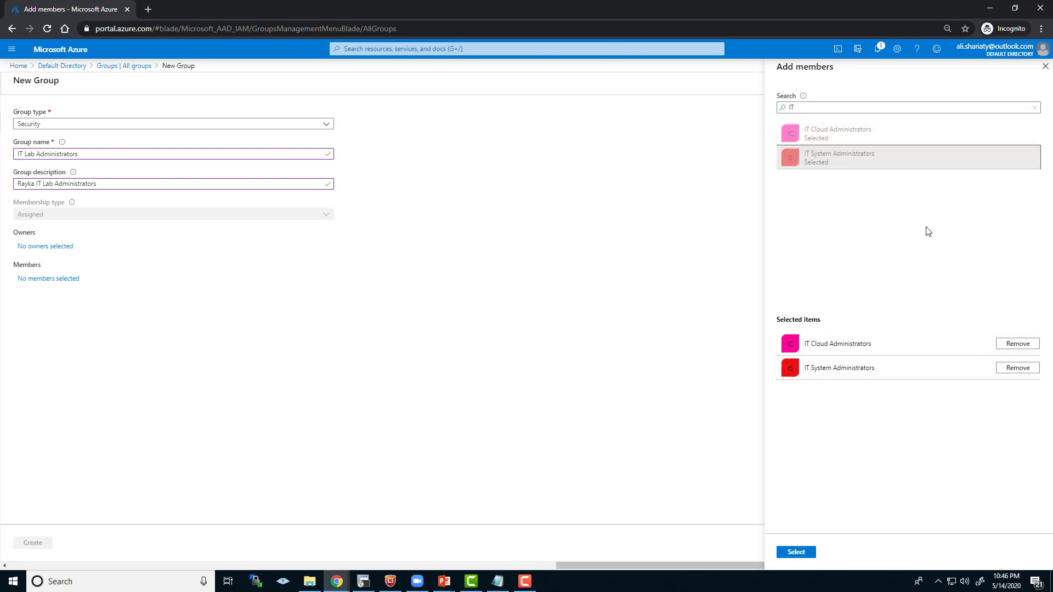
click(795, 553)
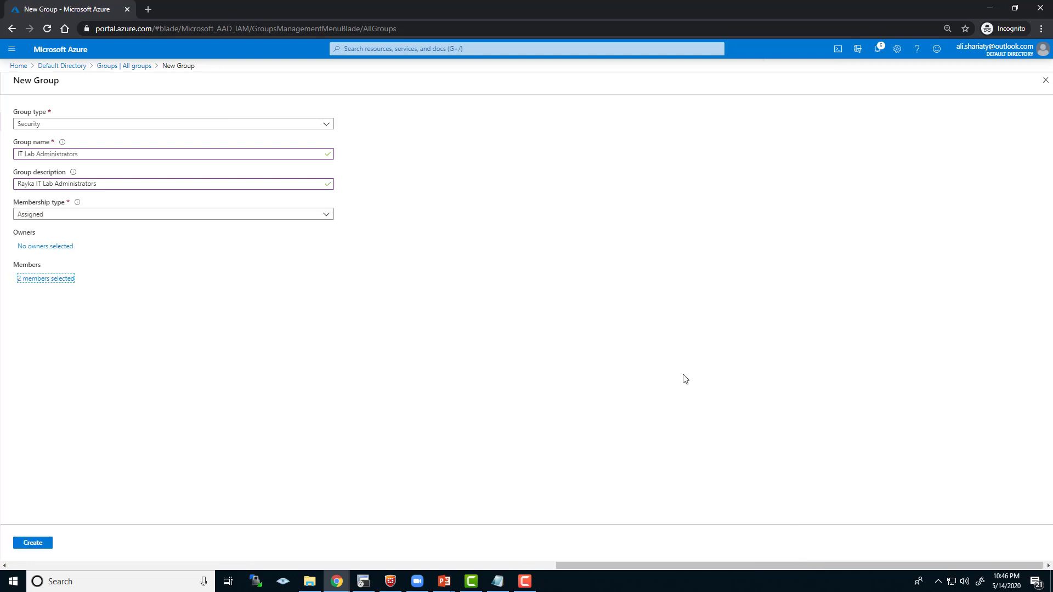
Create the IT Lab Administrators group
click(34, 543)
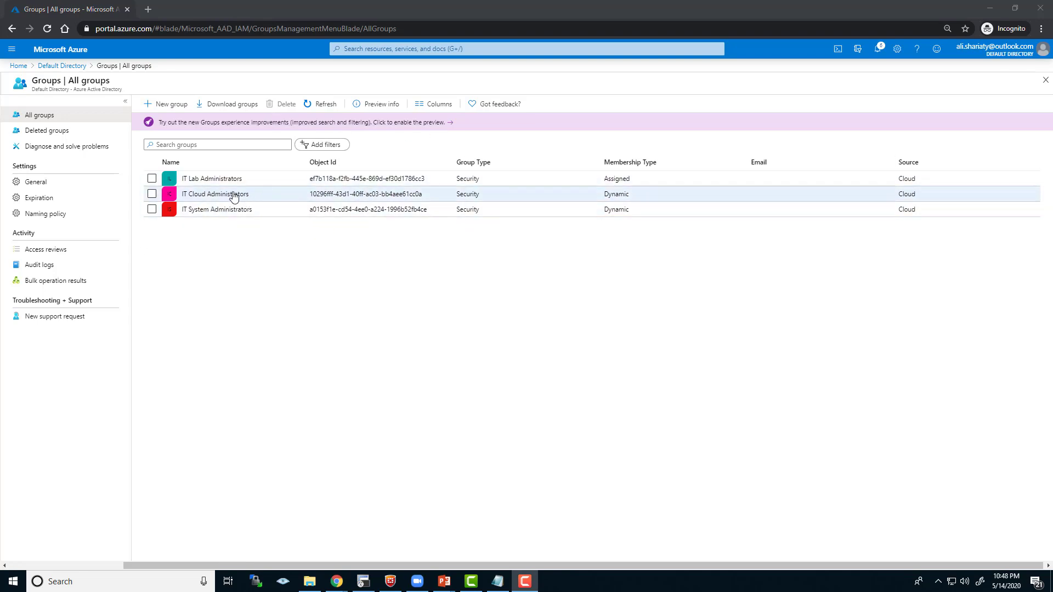
click(231, 195)
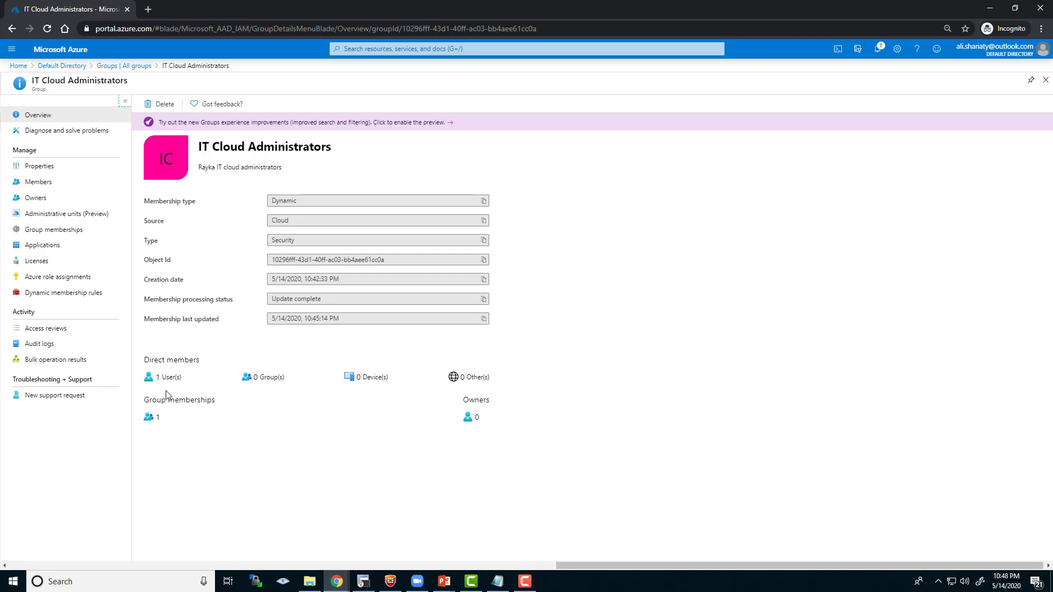
click(54, 186)
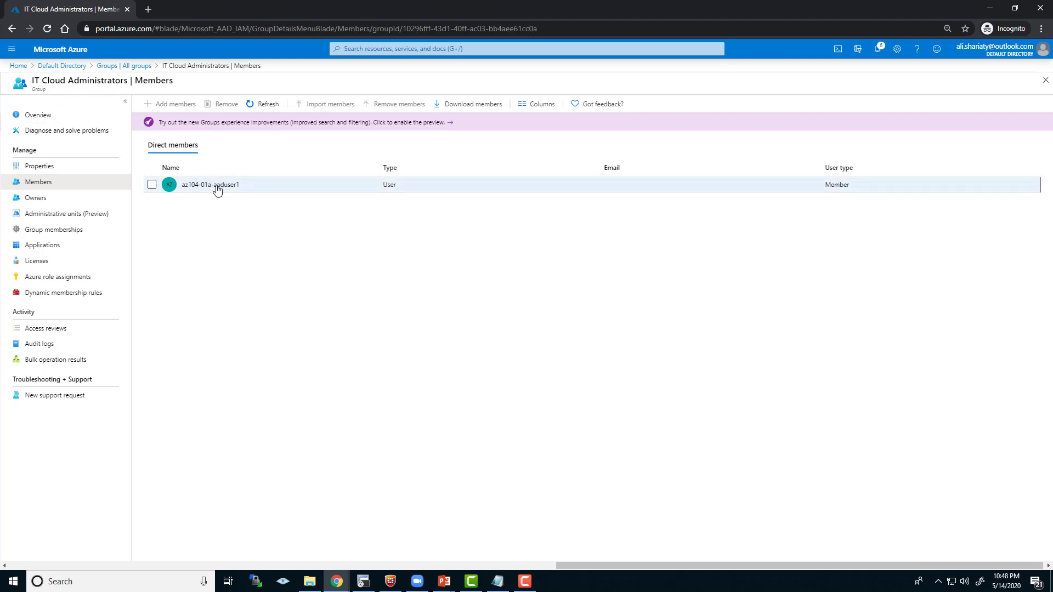
click(216, 186)
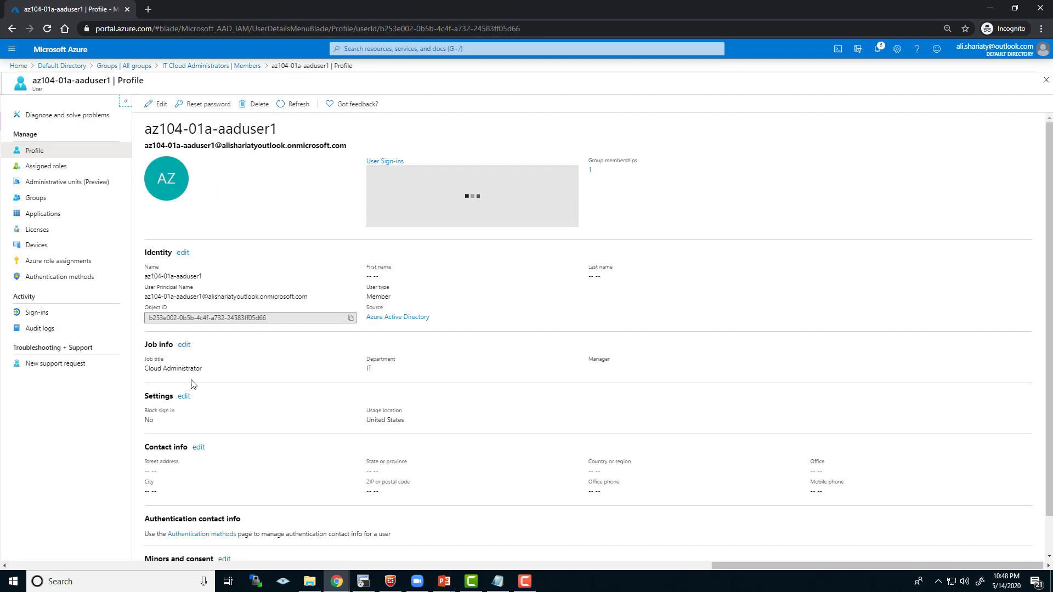
triple_click(169, 365)
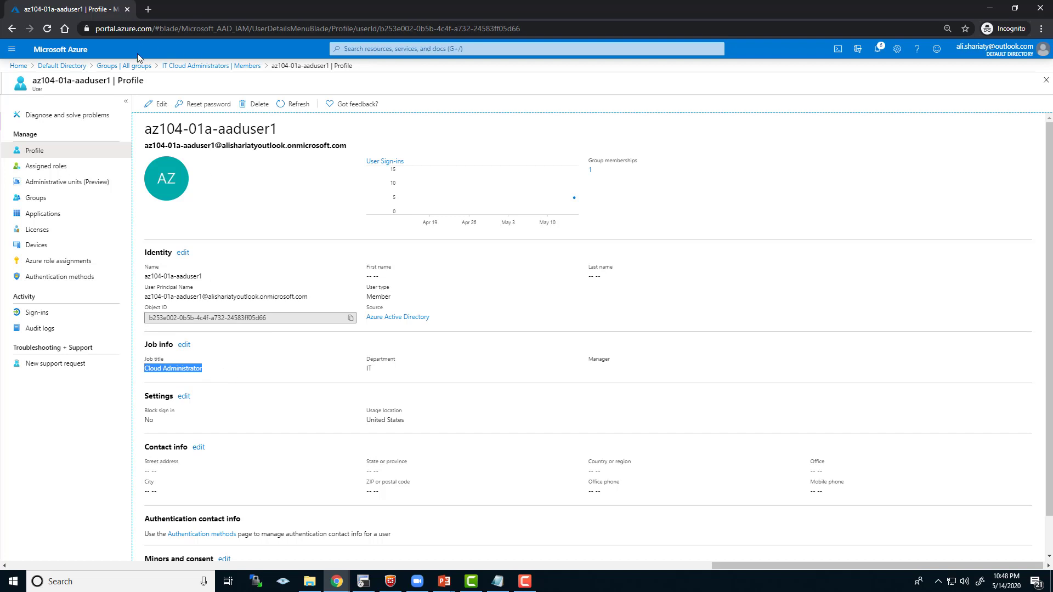
click(124, 66)
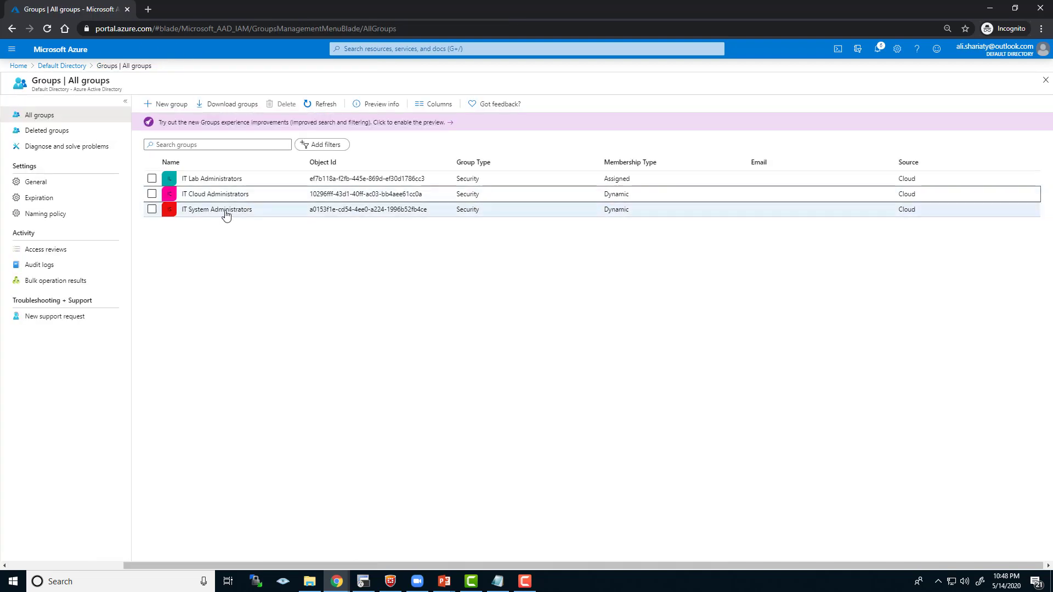
Open the IT System Administrators member's profile and confirm the job title System Administrator
click(224, 212)
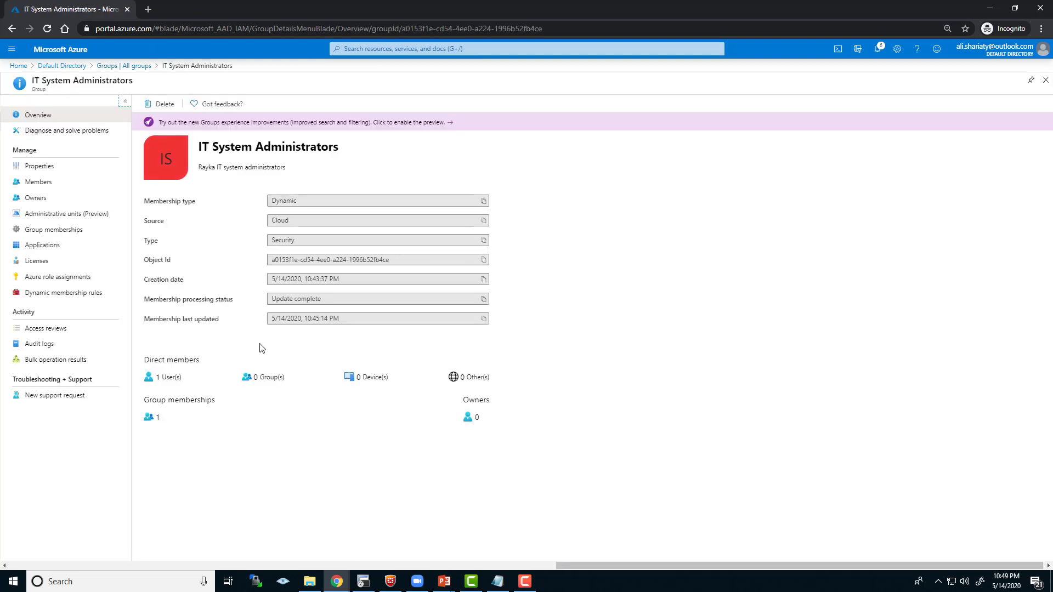
click(47, 183)
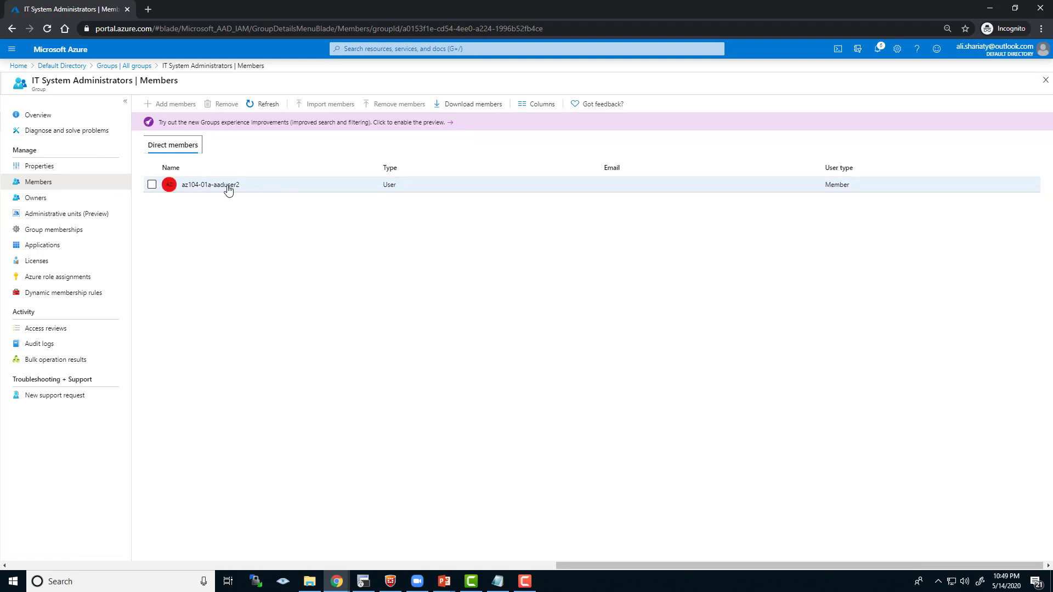
click(232, 187)
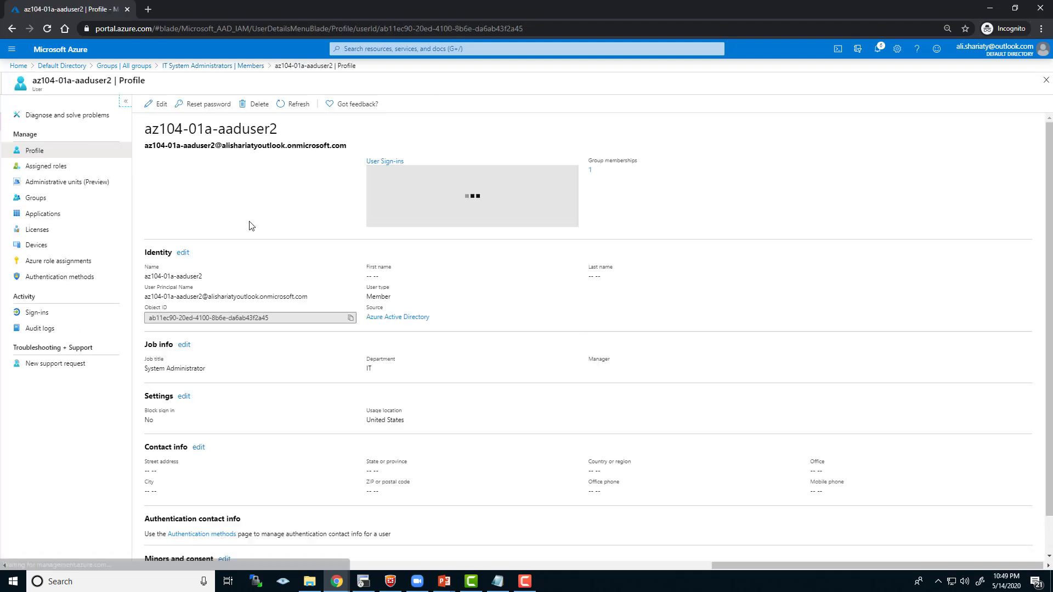
double_click(196, 371)
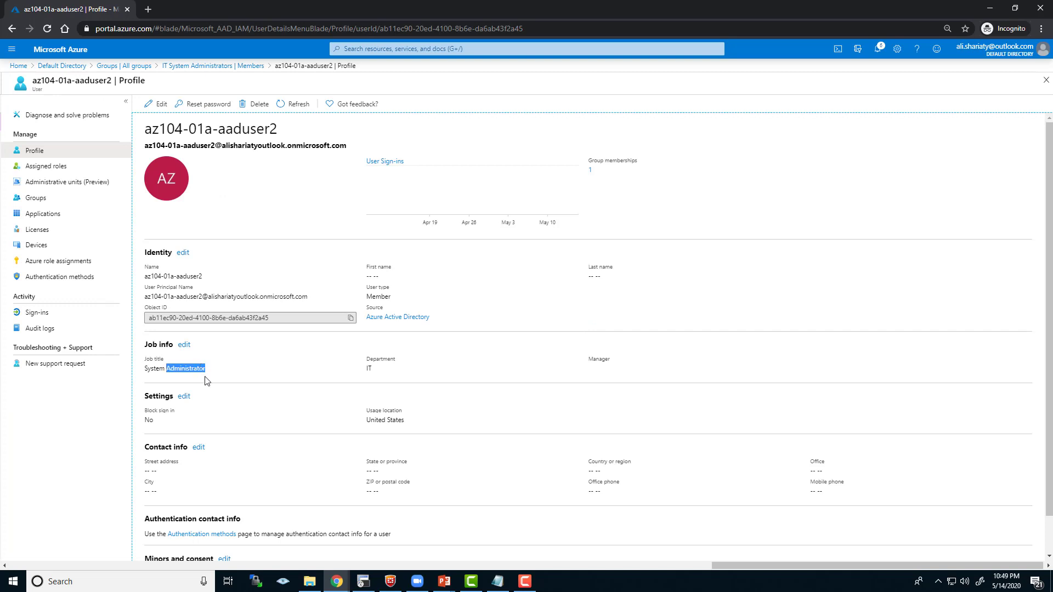
click(215, 372)
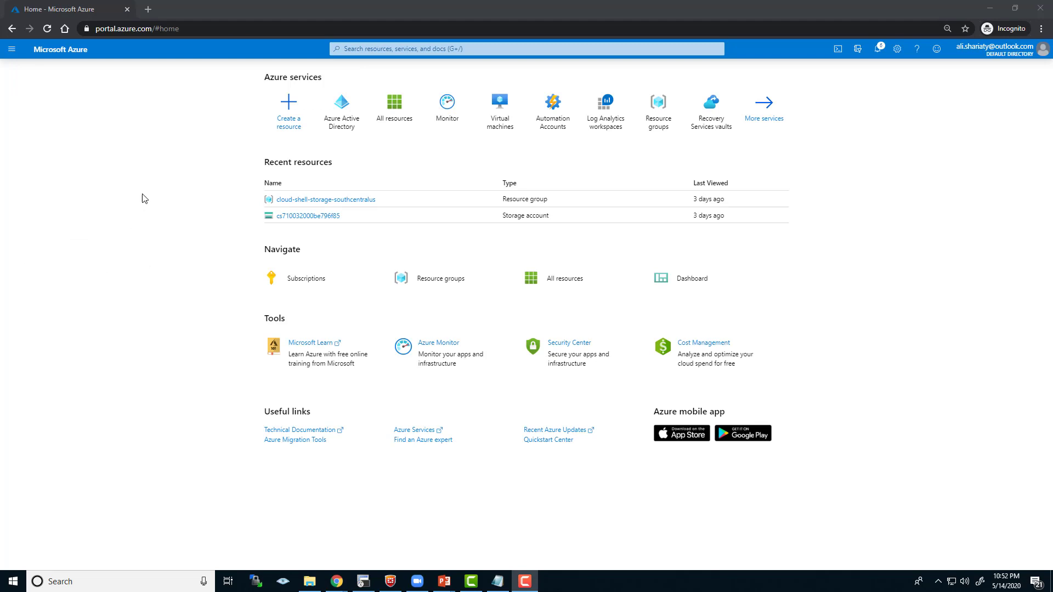
Review the Default Directory's primary domain on its overview, then start Create a directory
click(346, 127)
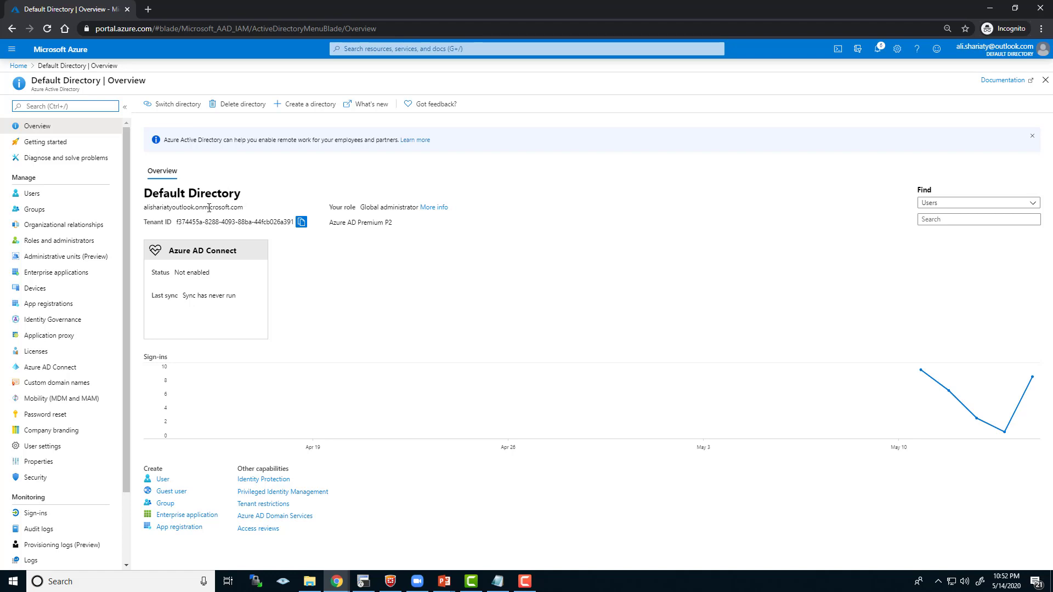
drag(144, 207, 243, 207)
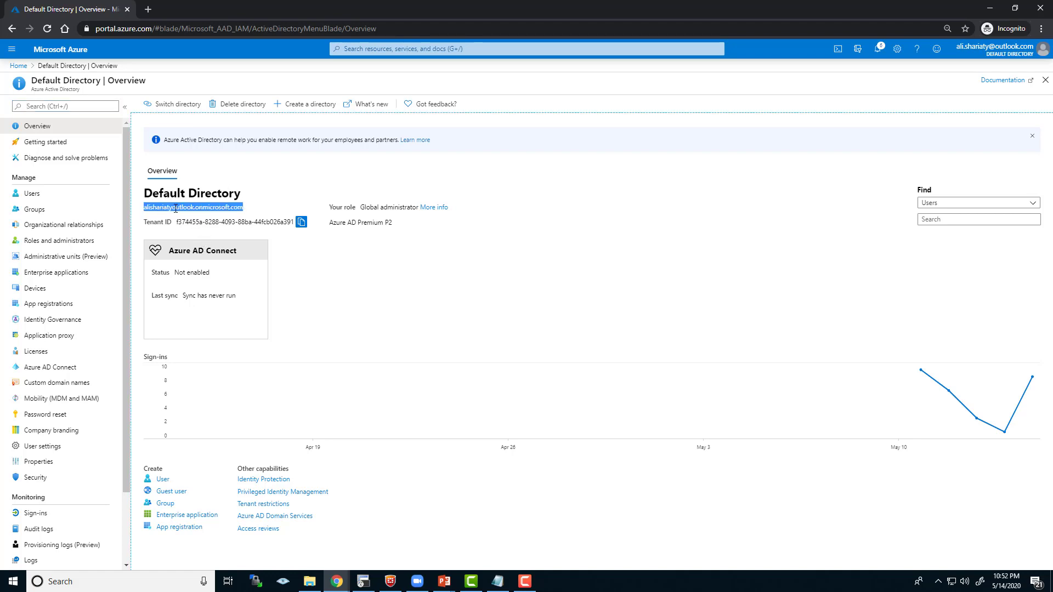
click(176, 207)
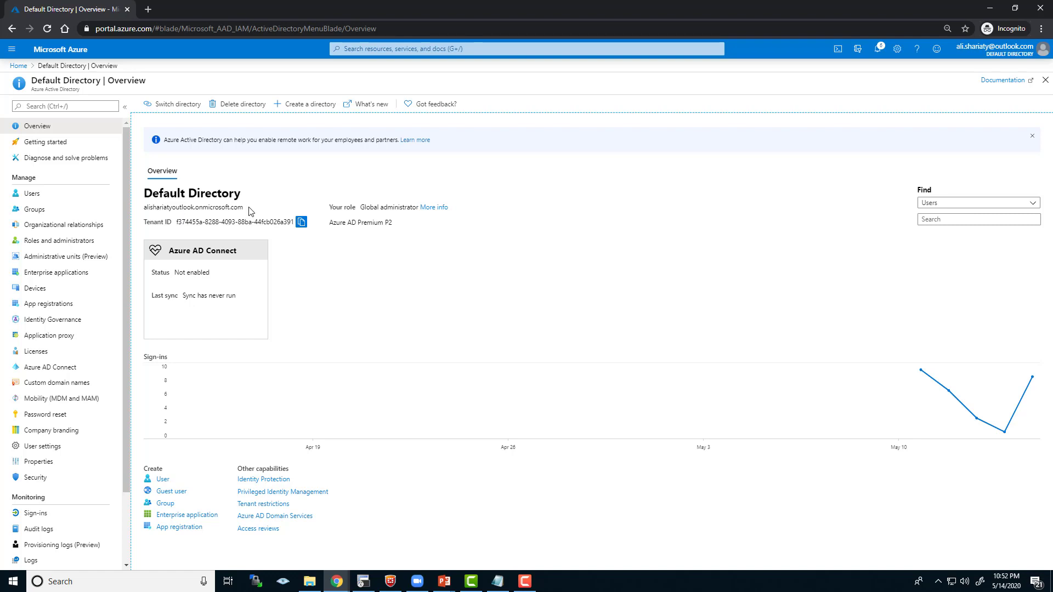
drag(244, 208, 146, 204)
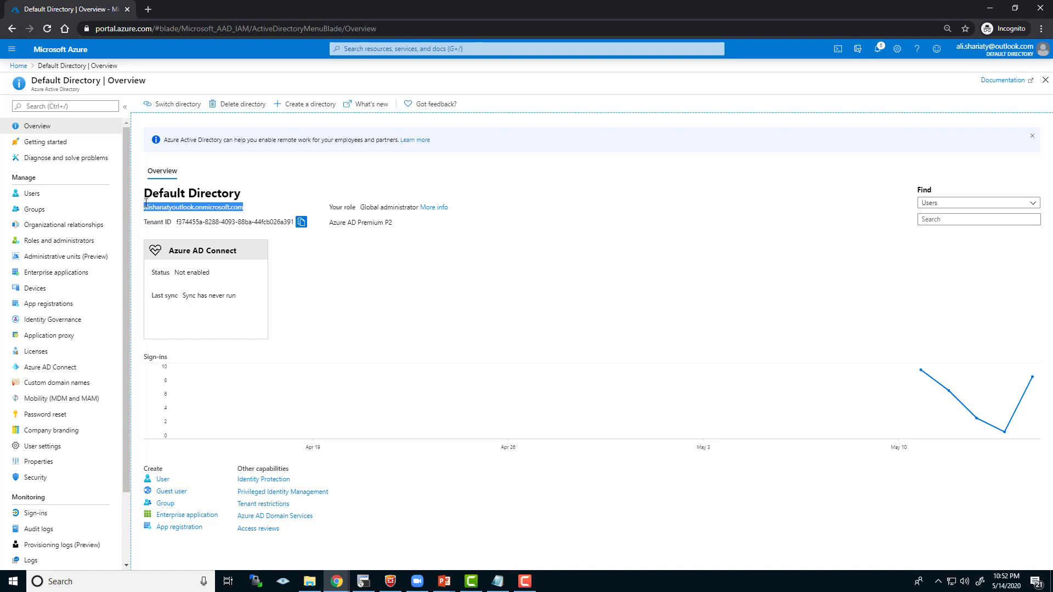
double_click(158, 221)
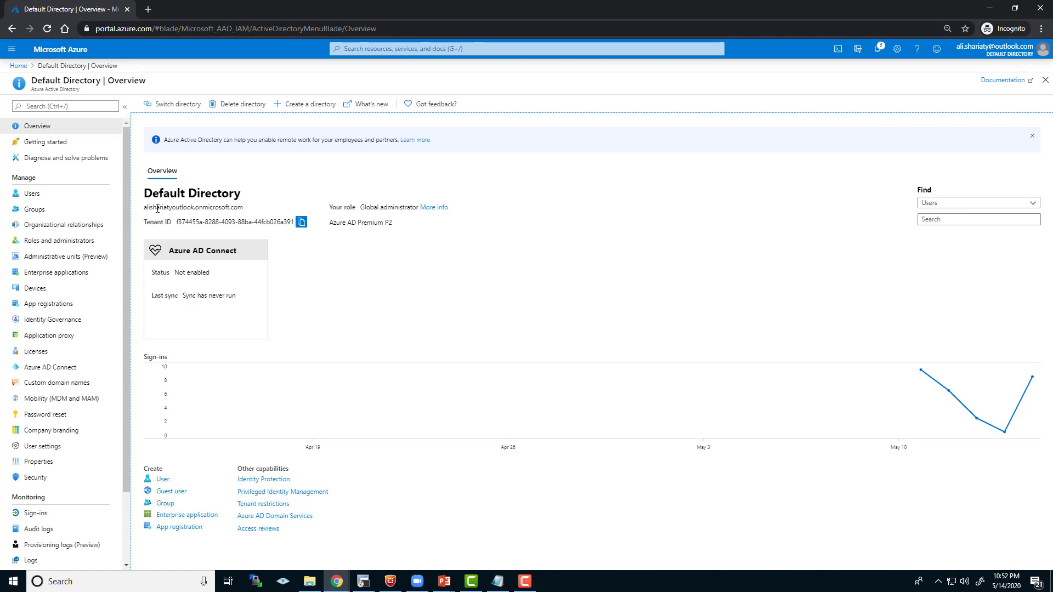
double_click(159, 207)
click(296, 106)
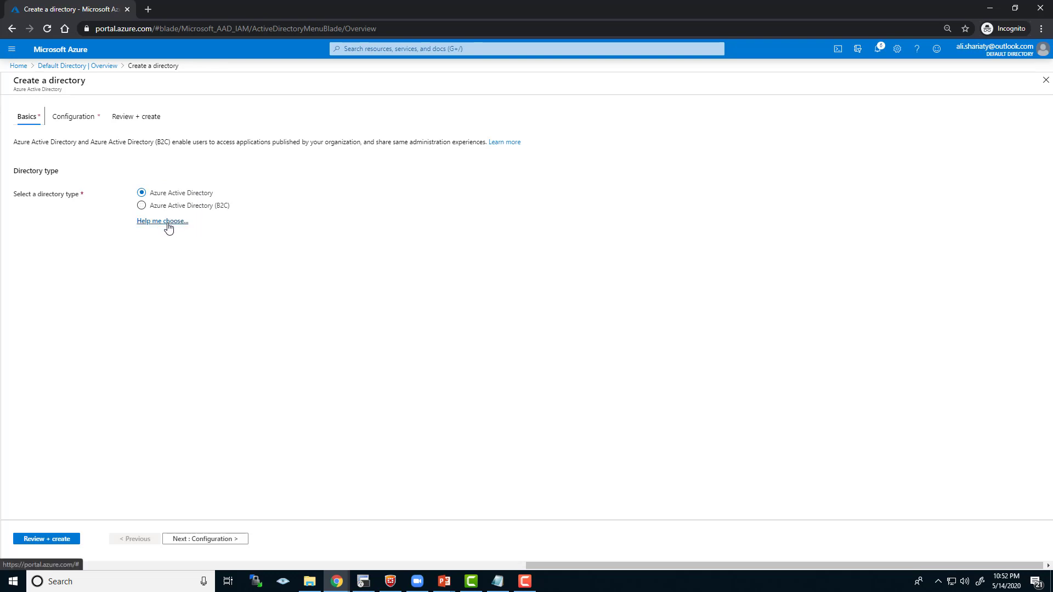
Compare directory types, keep Azure Active Directory, and continue to Configuration
click(167, 222)
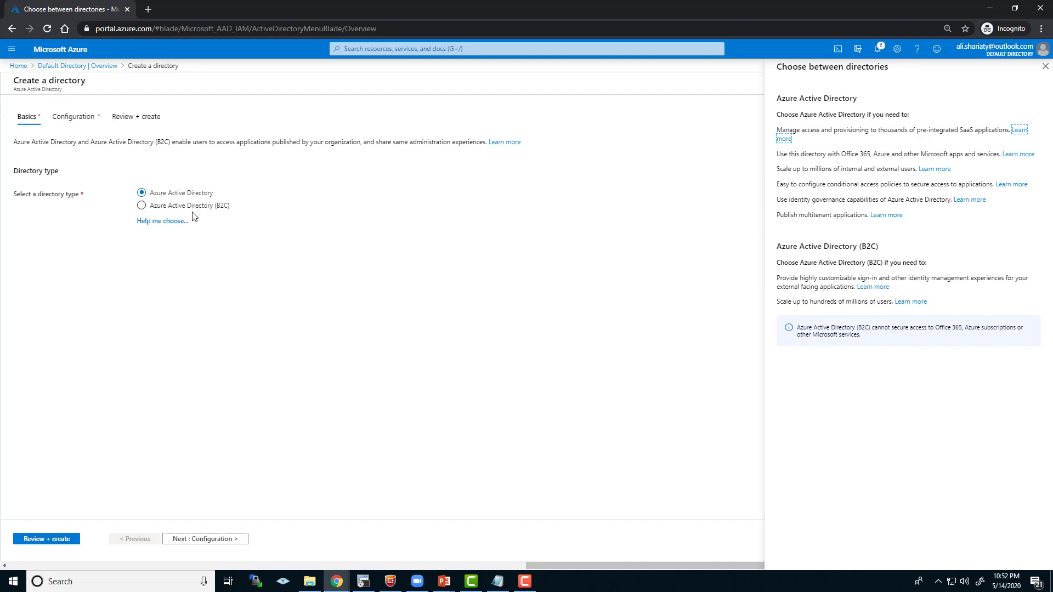
click(201, 539)
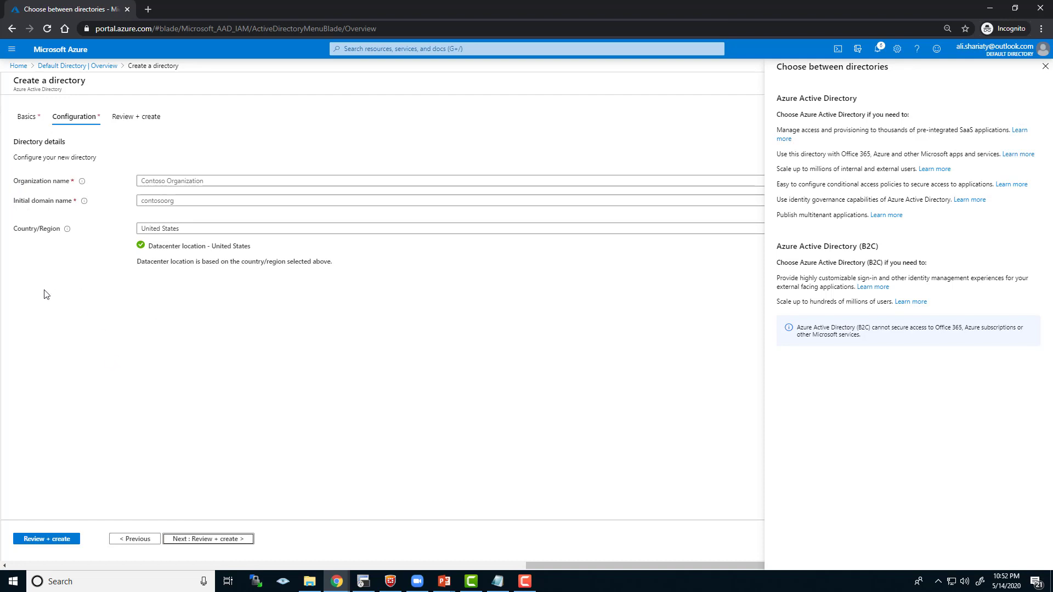
Enter organization Rayka and available domain raykacbt.onmicrosoft.com, then go to Review + create
click(1045, 67)
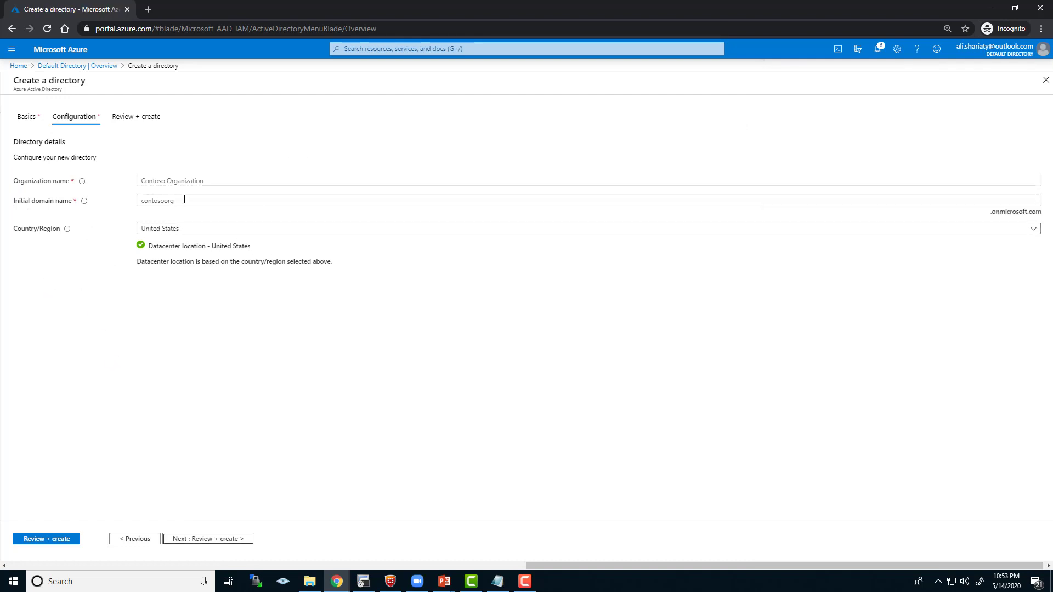
click(202, 180)
text(Rayka)
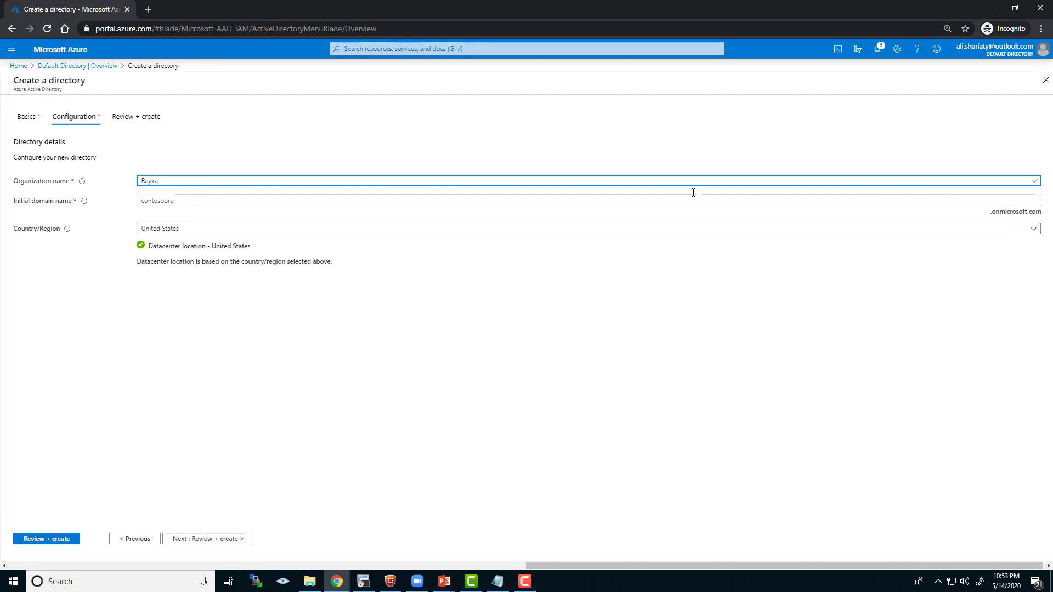
click(188, 200)
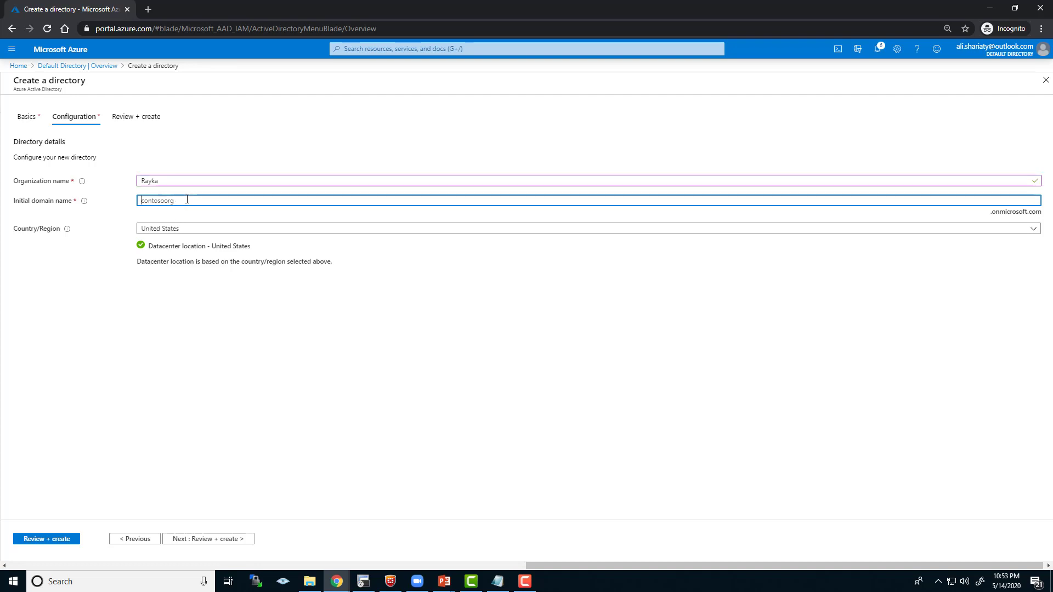
text(rayk)
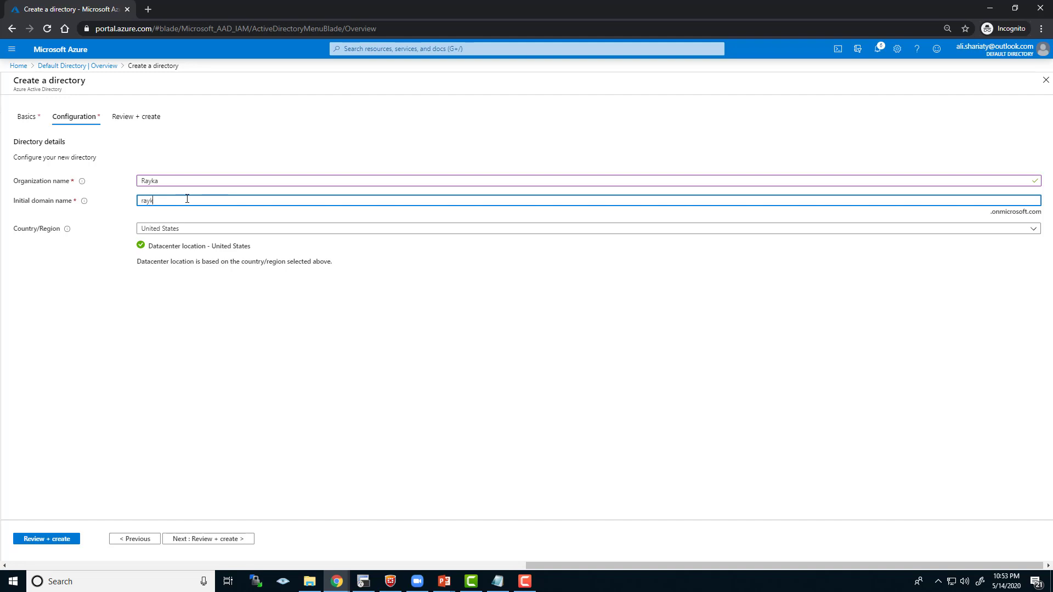
text(a)
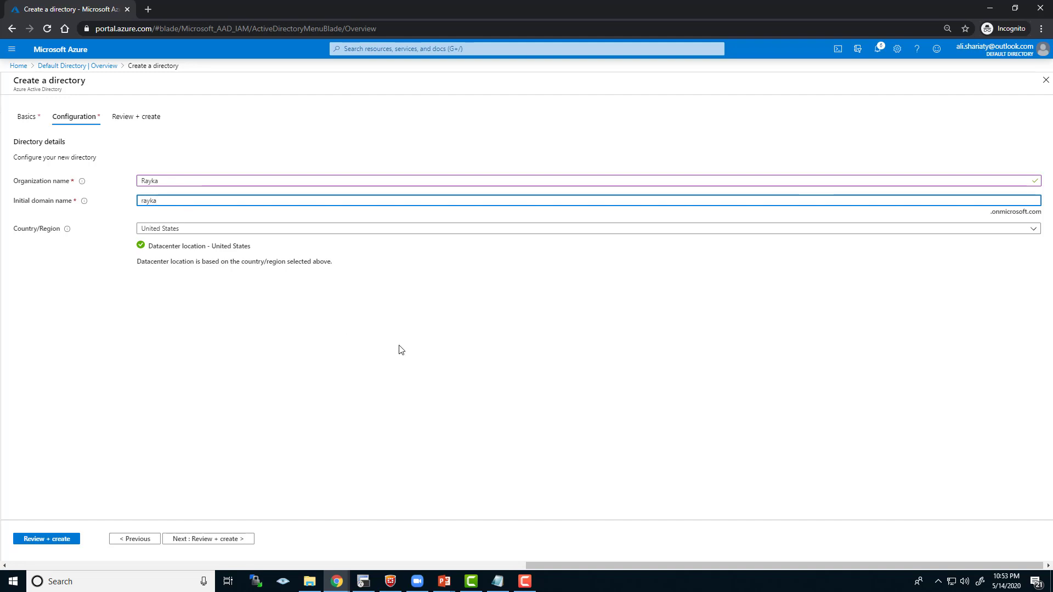
click(401, 350)
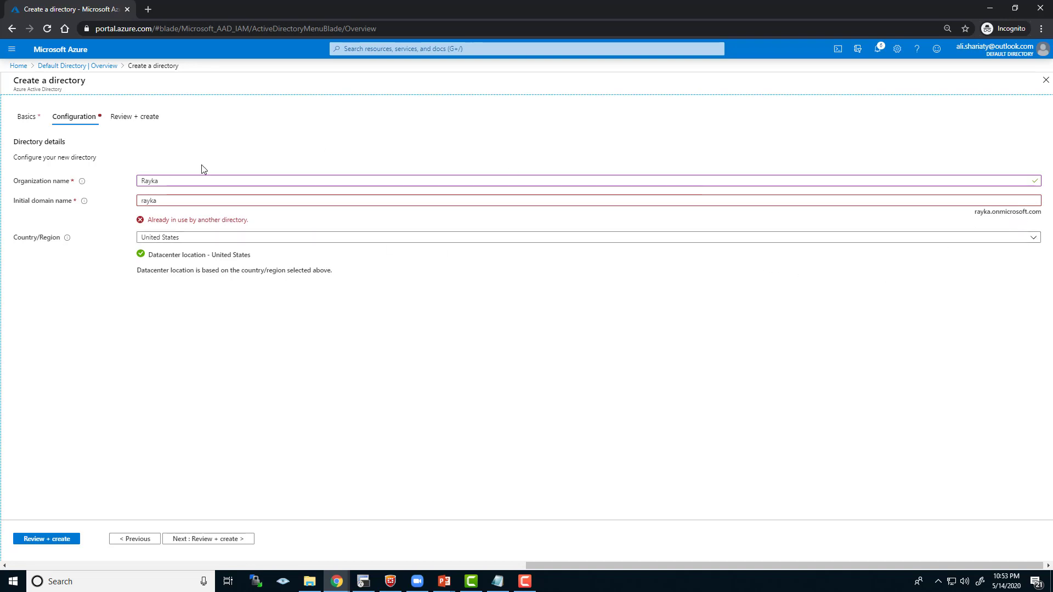
click(173, 200)
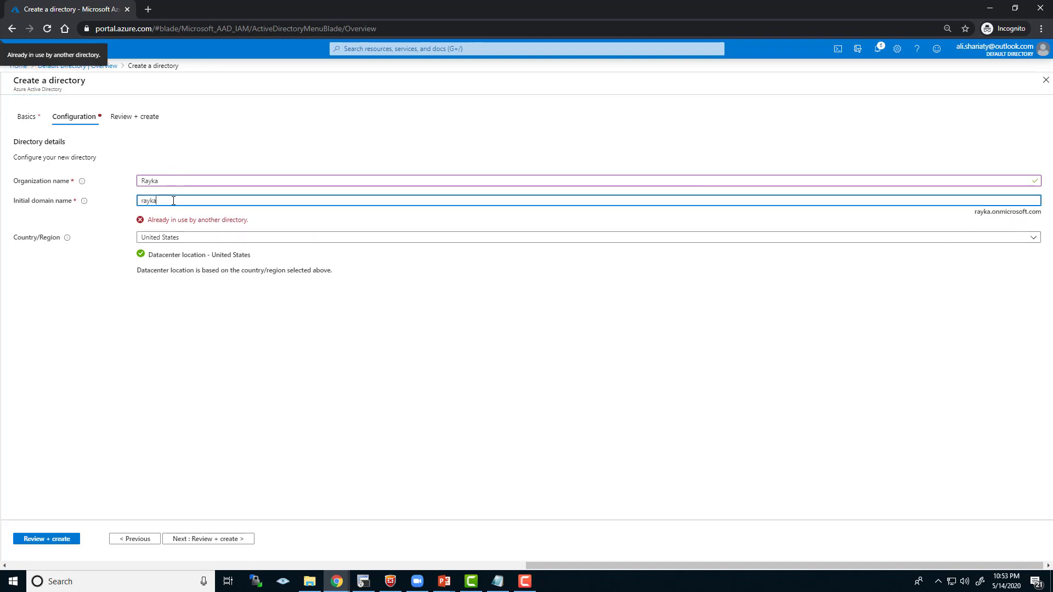
text(cbt)
click(433, 336)
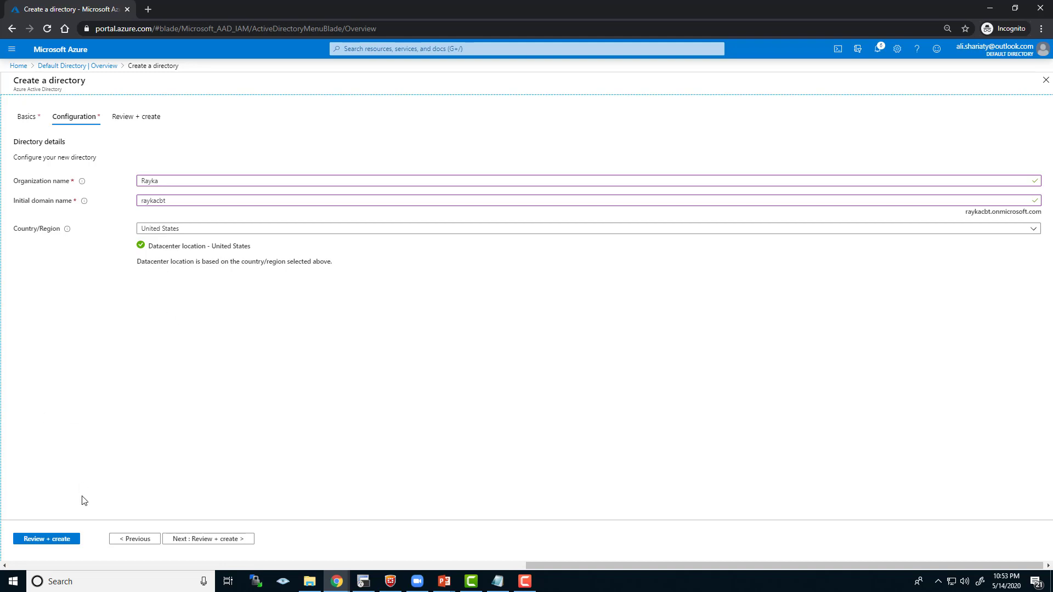
click(198, 542)
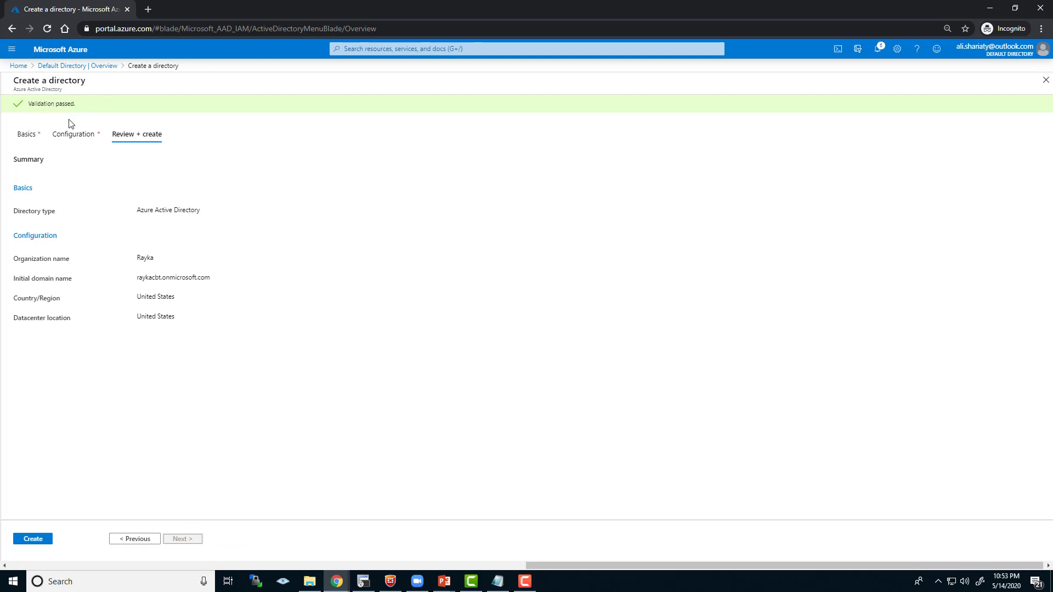
Check the raykacbt domain in the summary and create the Rayka directory
triple_click(182, 276)
click(43, 539)
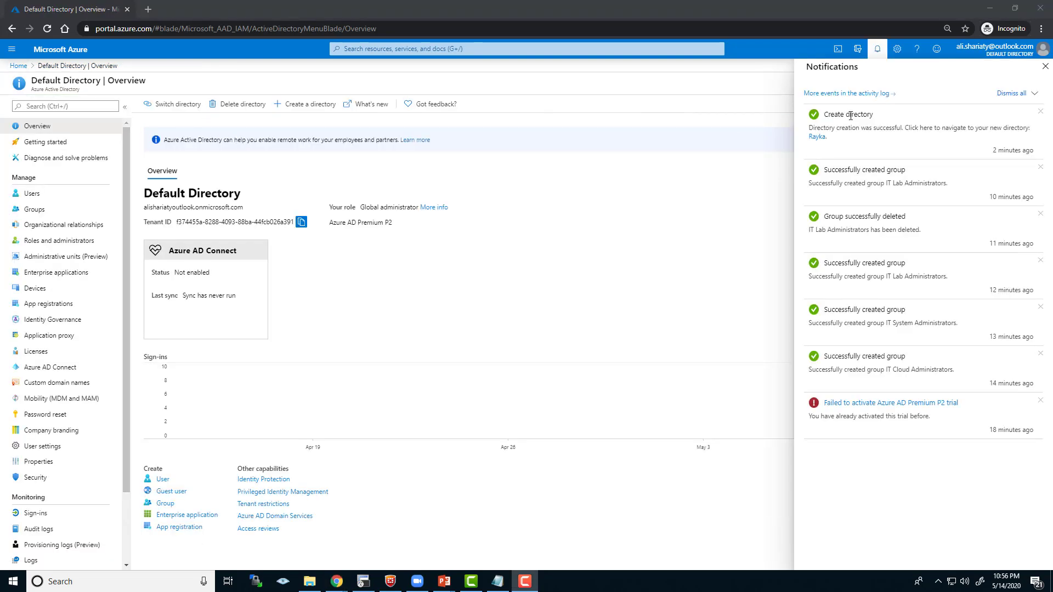
Open the Rayka directory overview from the notification and select its domain name
click(816, 137)
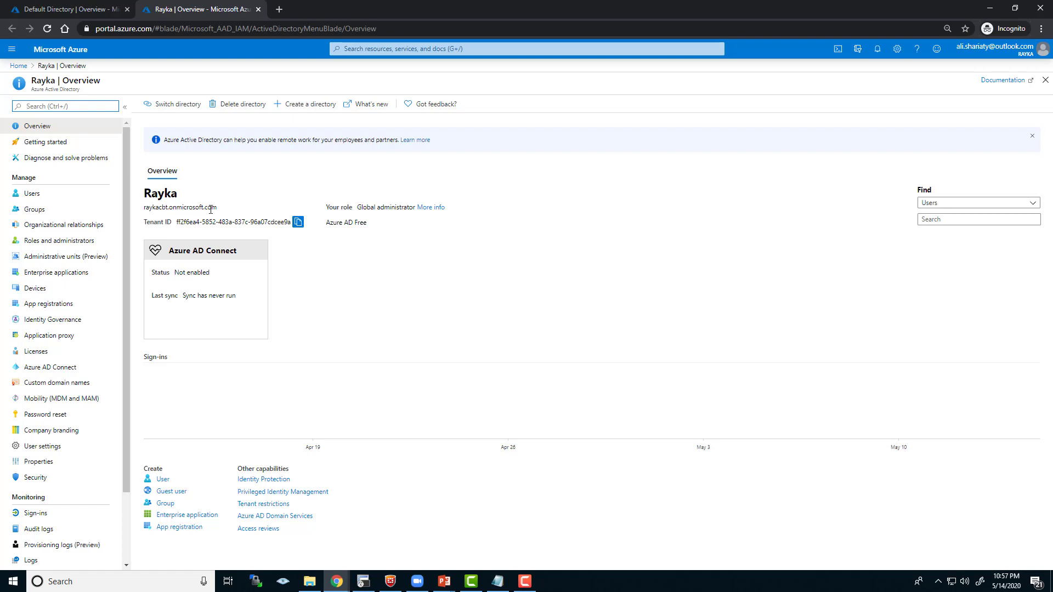
drag(218, 212, 147, 210)
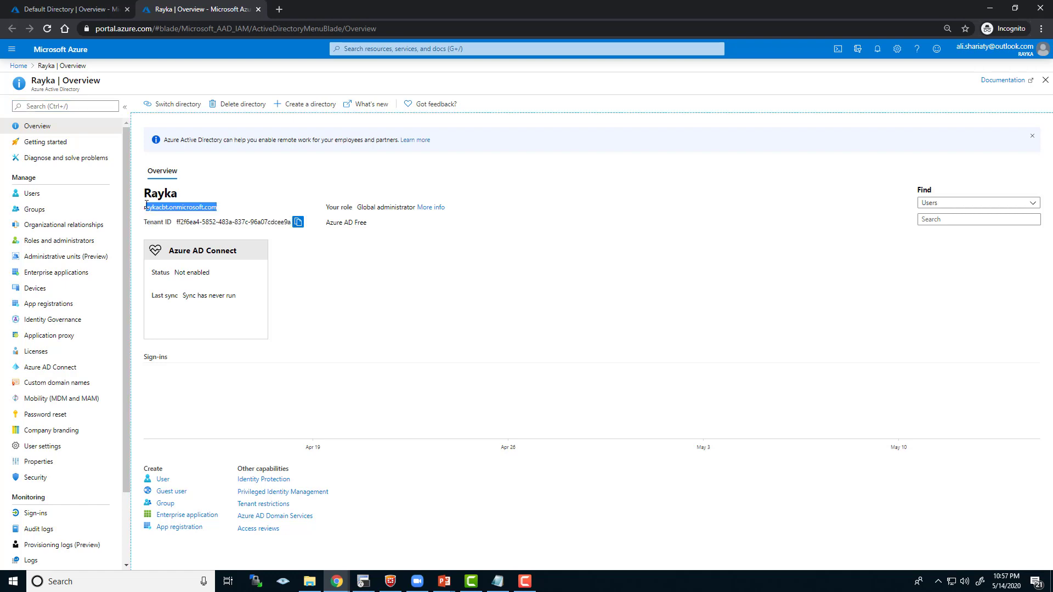
Review the available directories, then open the Rayka directory's All users list
click(191, 113)
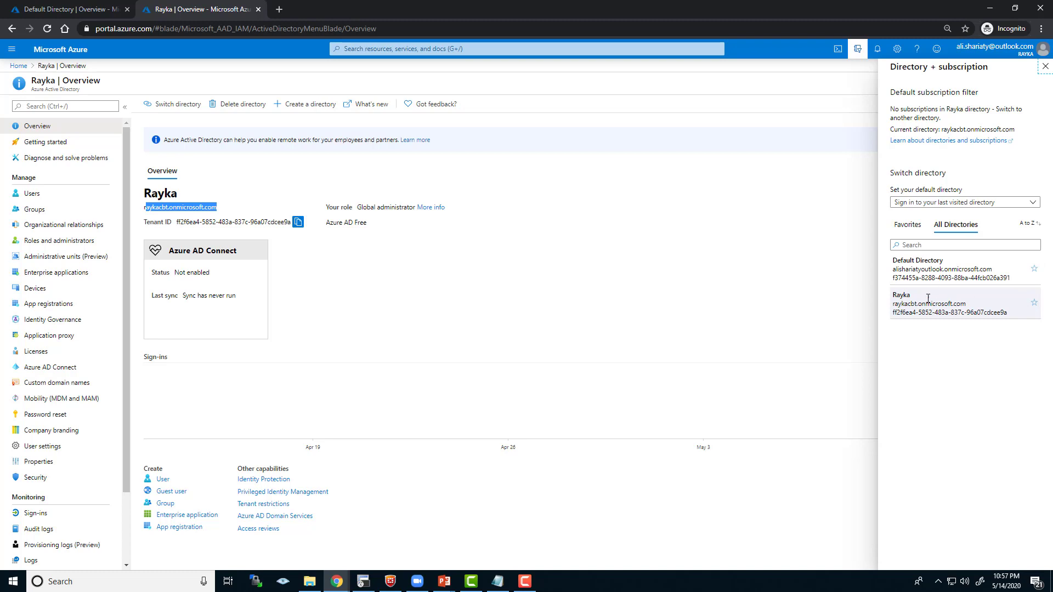
click(672, 340)
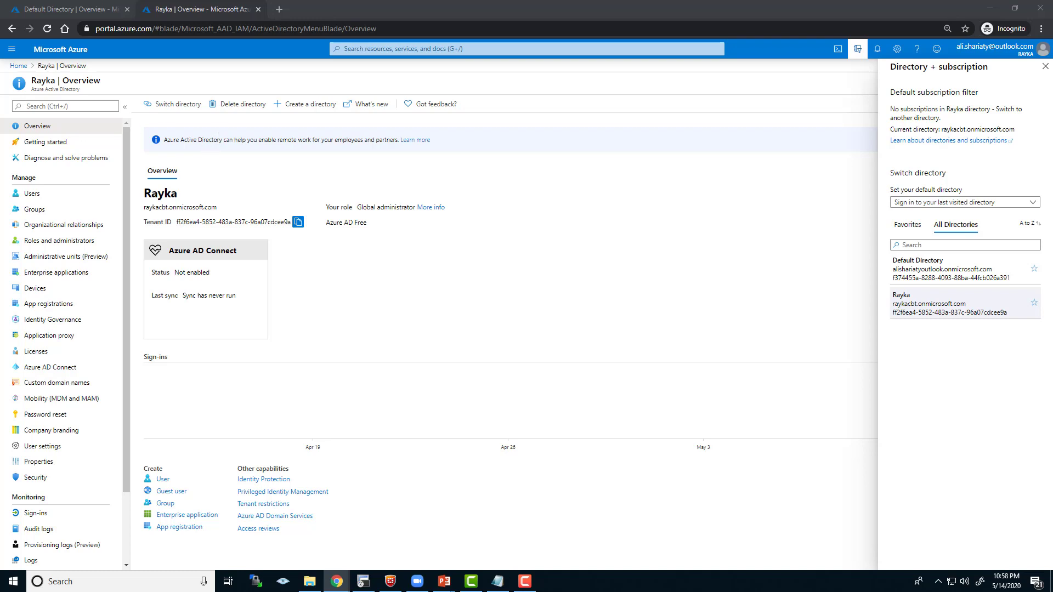
click(33, 194)
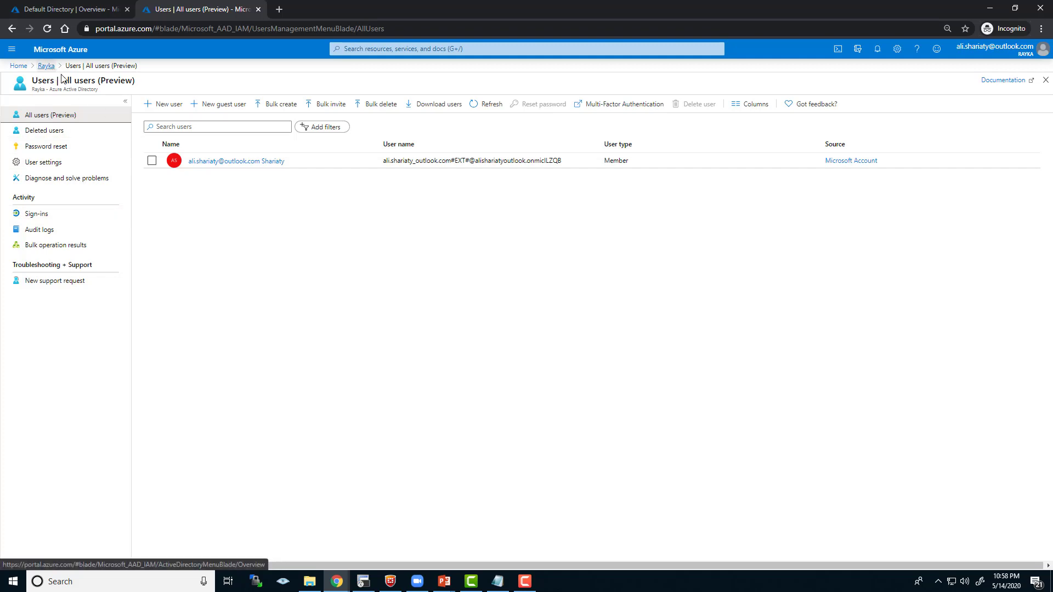
Start a new Rayka user with user and display name az104-01b-aaduser1 and a manual initial password
click(165, 104)
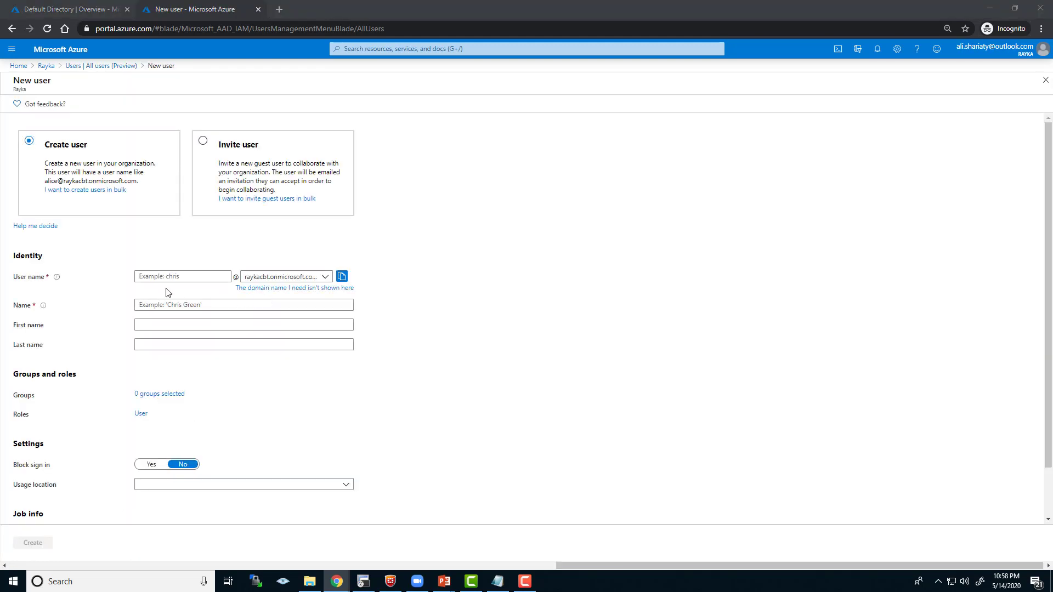
click(205, 276)
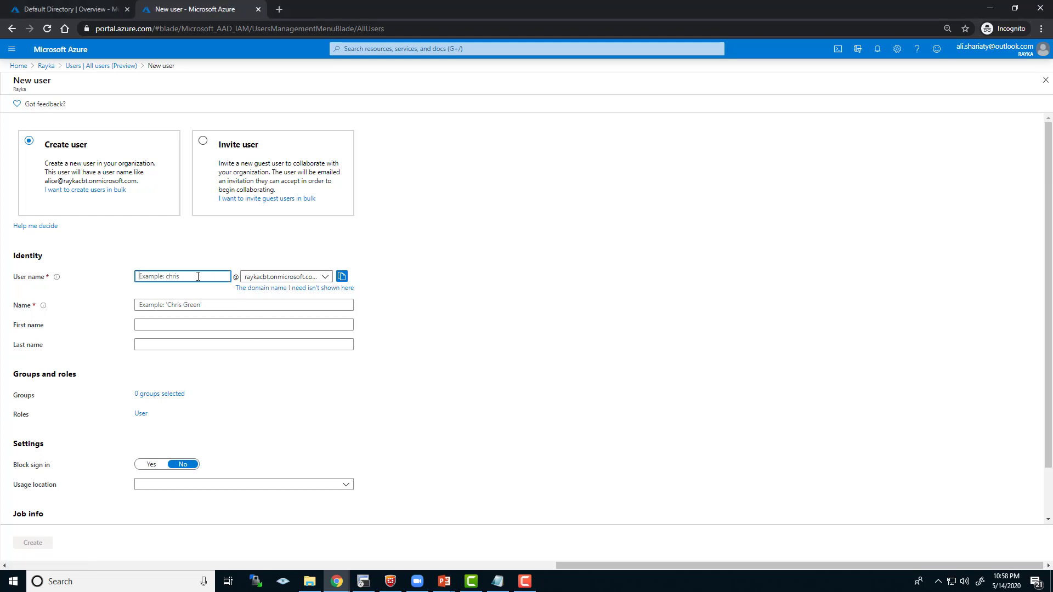
text(az104-01b-aaduser1)
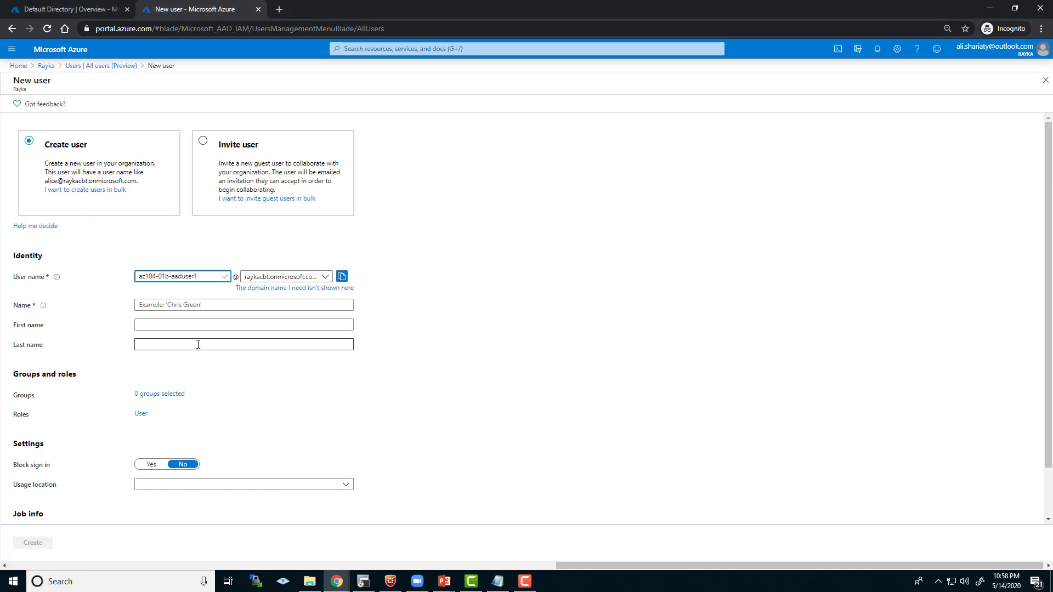
click(189, 308)
key(ctrl+v)
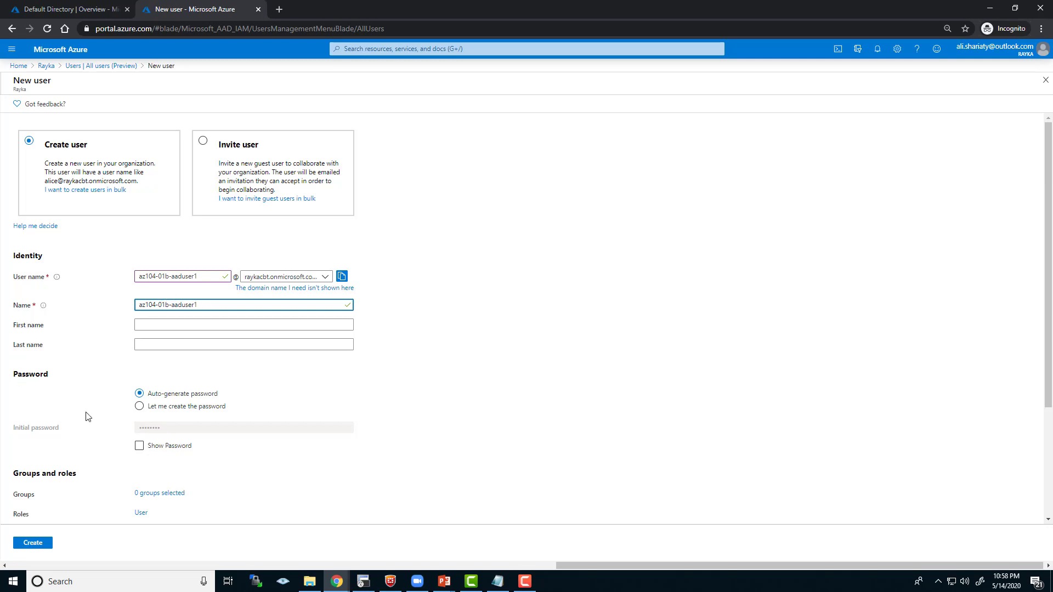
click(140, 407)
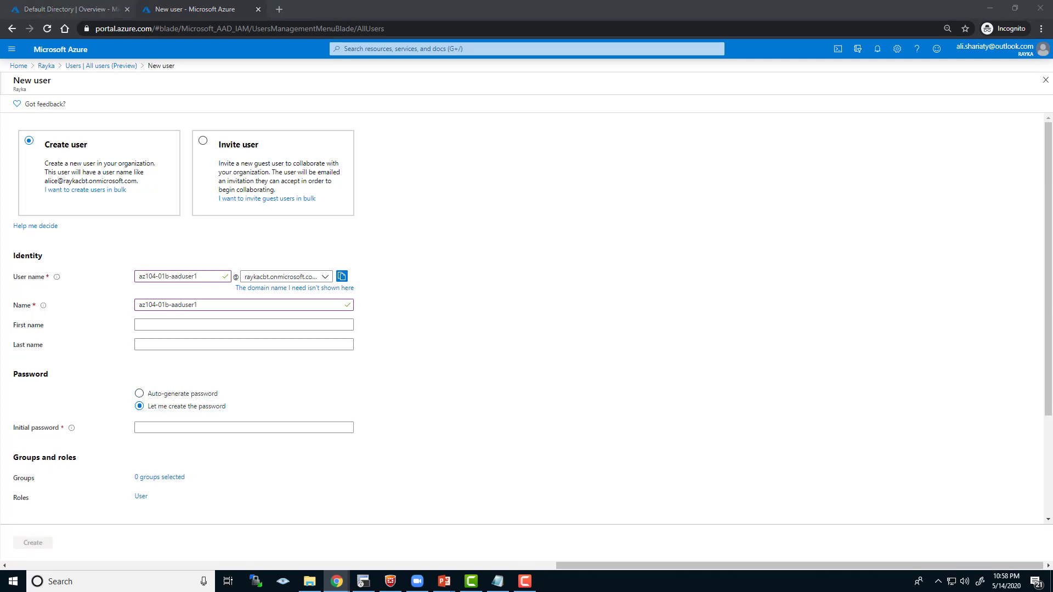
click(185, 344)
click(179, 427)
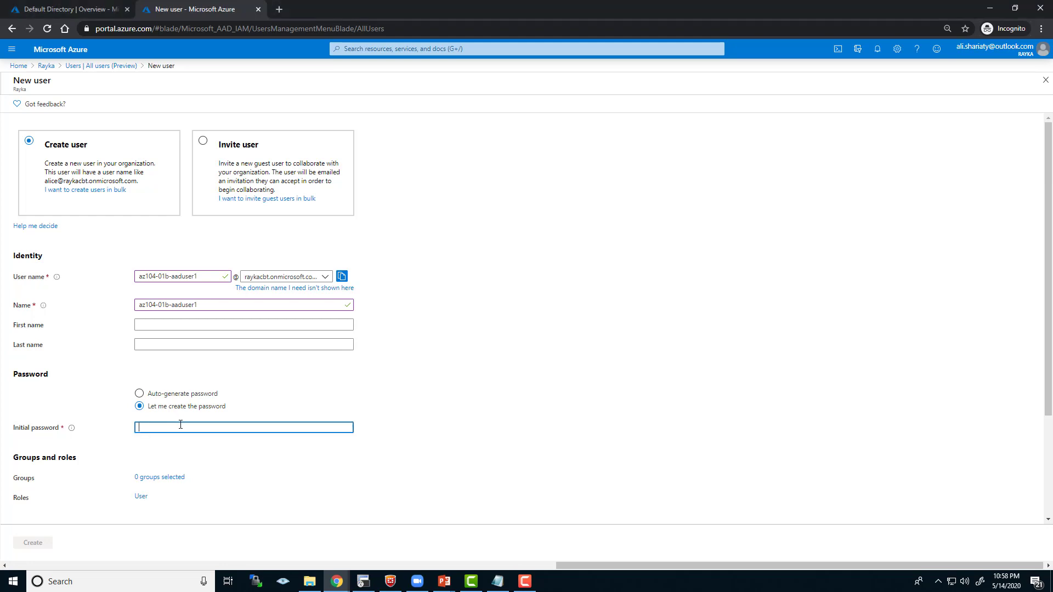
key(ctrl+v)
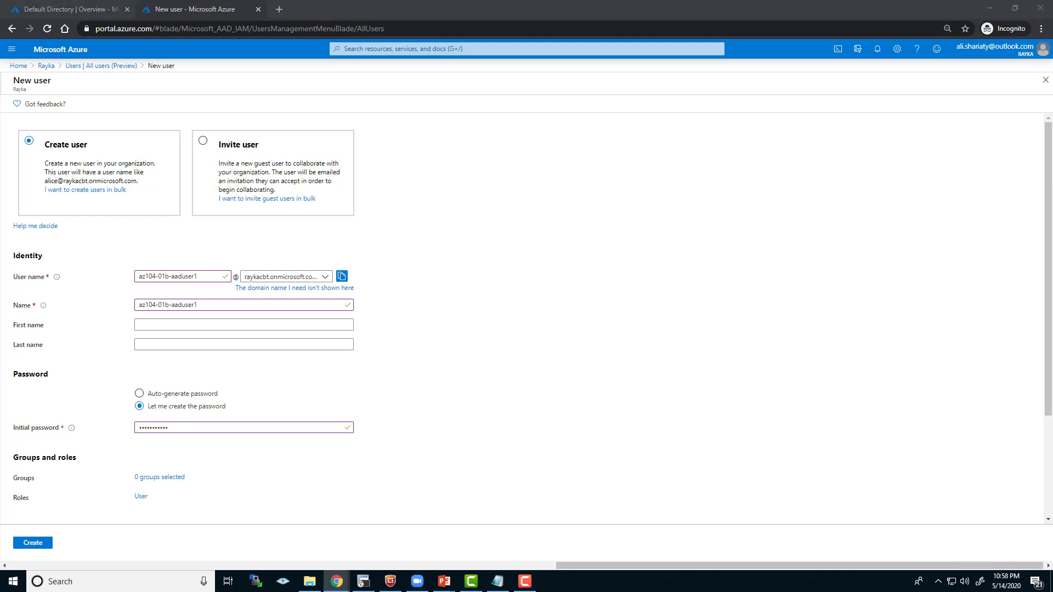
Give the user usage location United States, job title System Administrator and department IT, then create it
scroll(146, 452, down, 3)
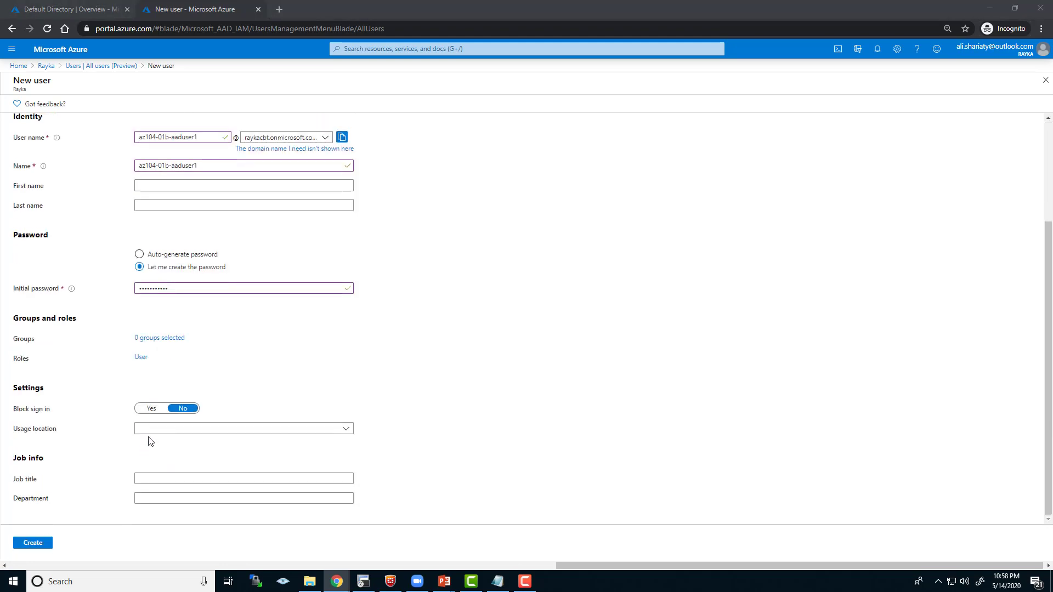
click(183, 433)
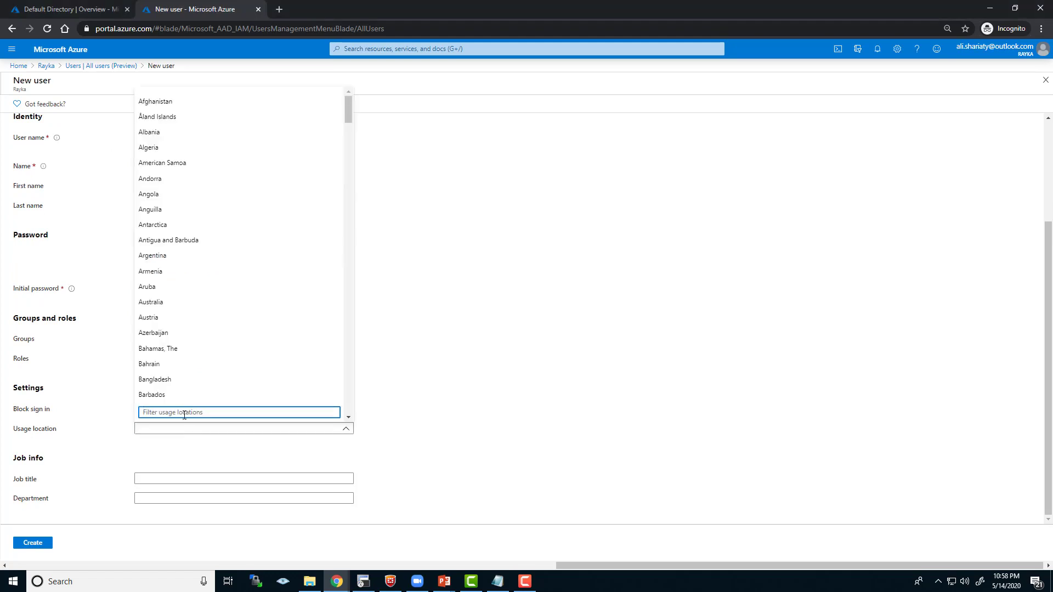
text(un)
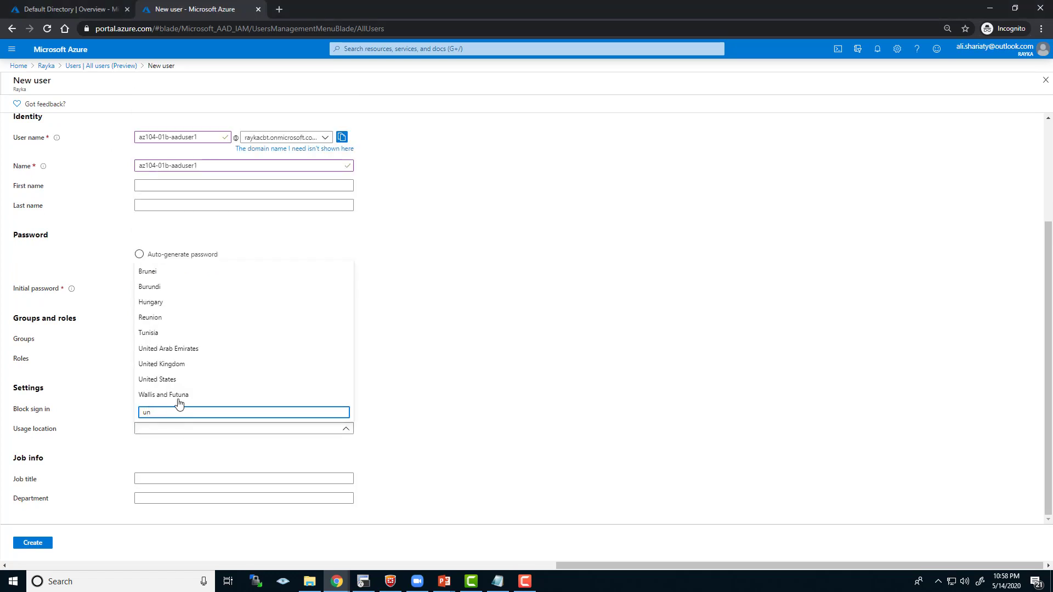
click(179, 380)
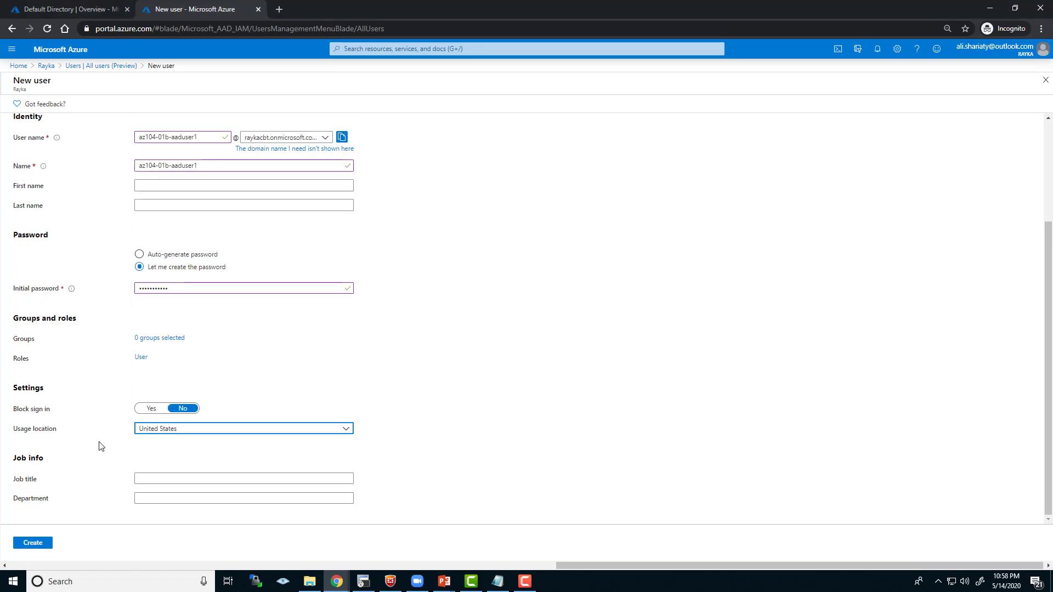
click(167, 478)
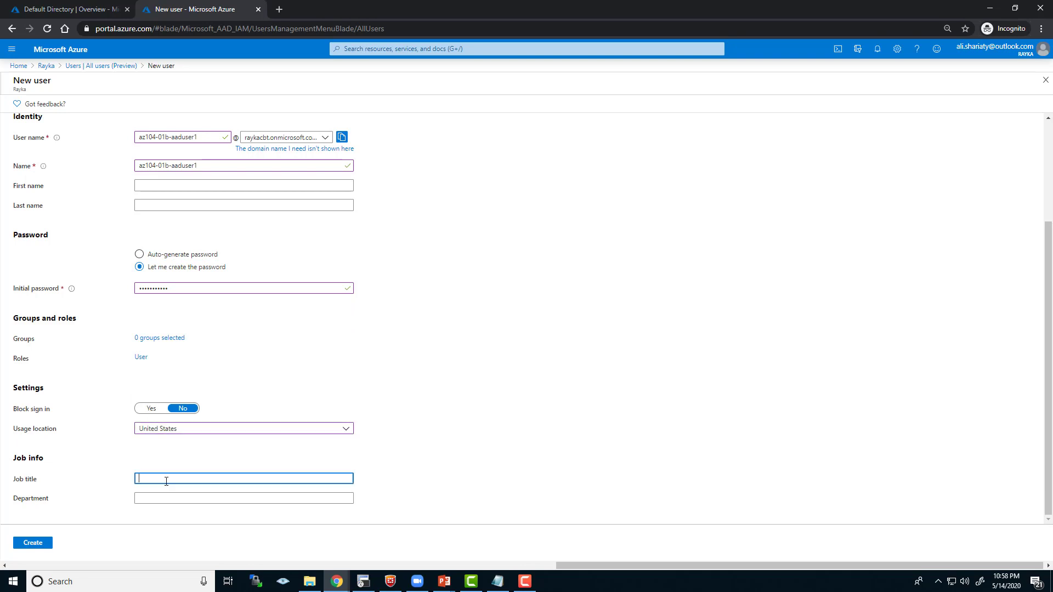
text(System Administrator)
click(177, 495)
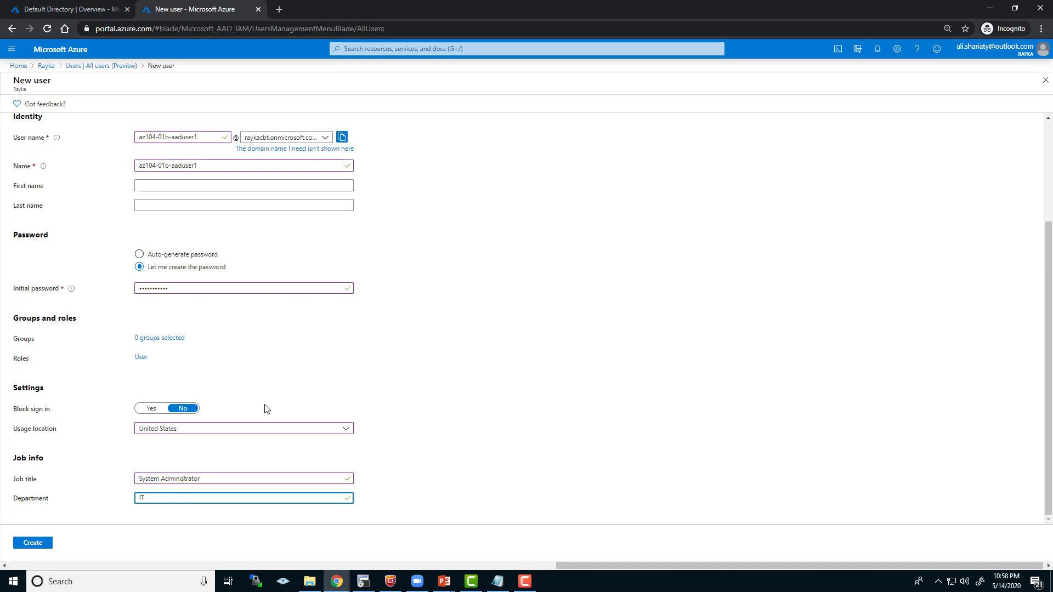
click(33, 543)
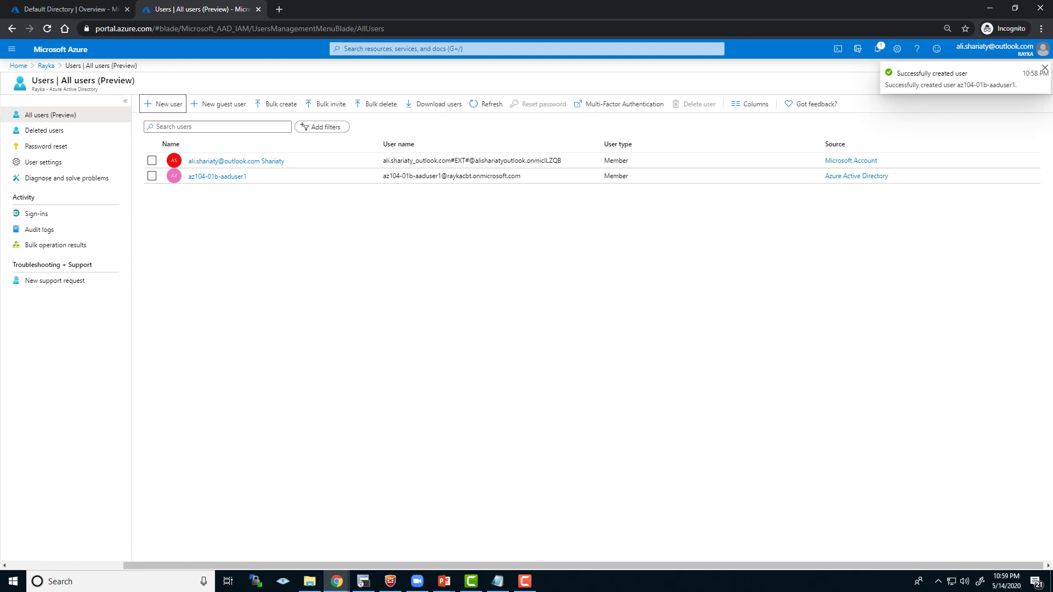
Copy the new user's sign-in name az104-01b-aaduser1
mouse_move(527, 181)
mouse_down()
mouse_move(420, 195)
mouse_move(383, 177)
mouse_move(531, 174)
mouse_move(508, 181)
mouse_up()
right_click(507, 181)
click(525, 186)
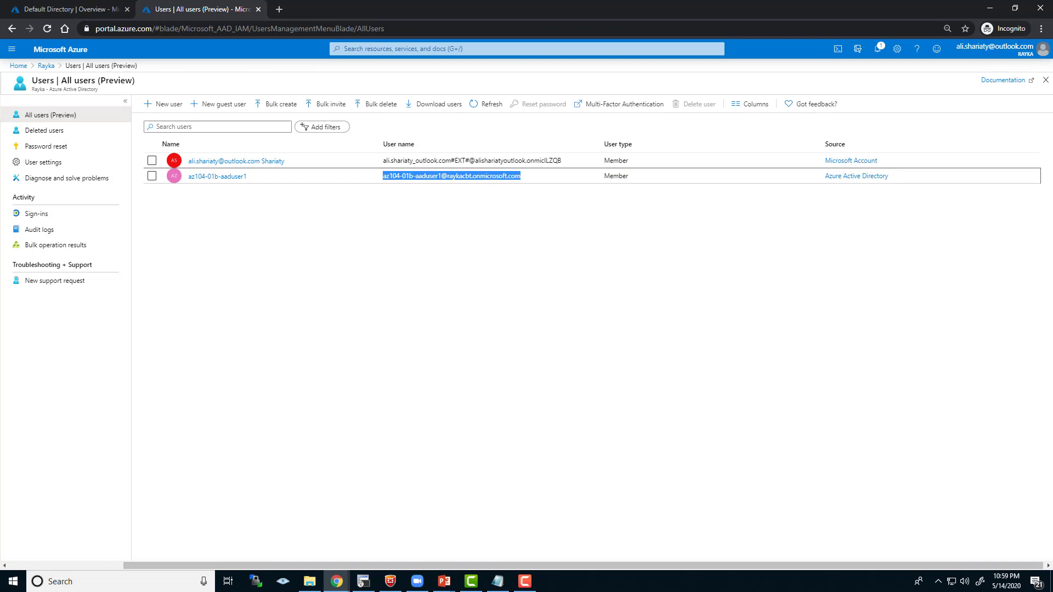
click(782, 259)
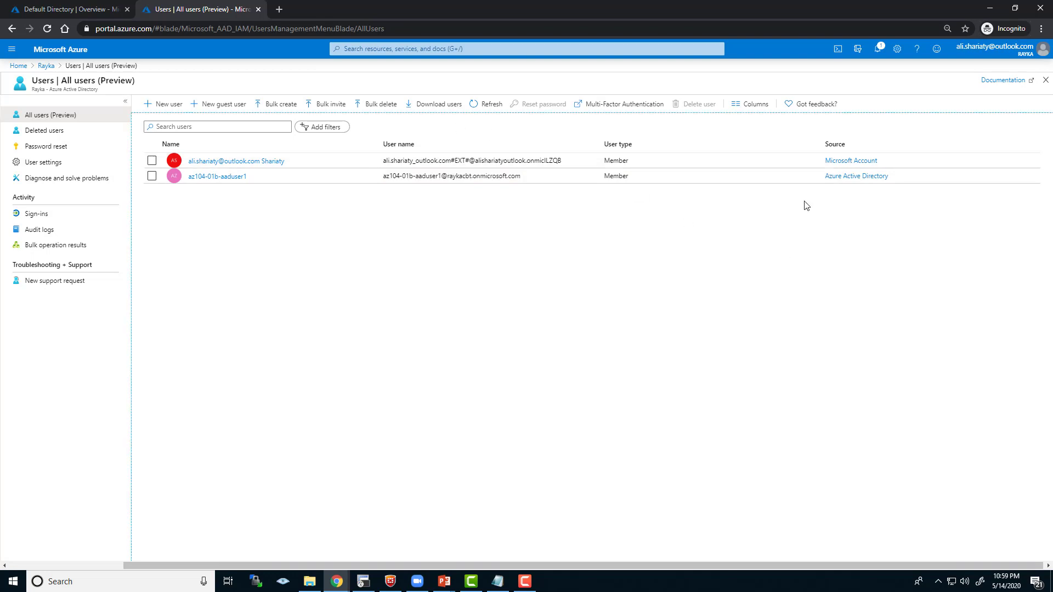
Switch the portal from the Rayka directory to Default Directory
click(857, 52)
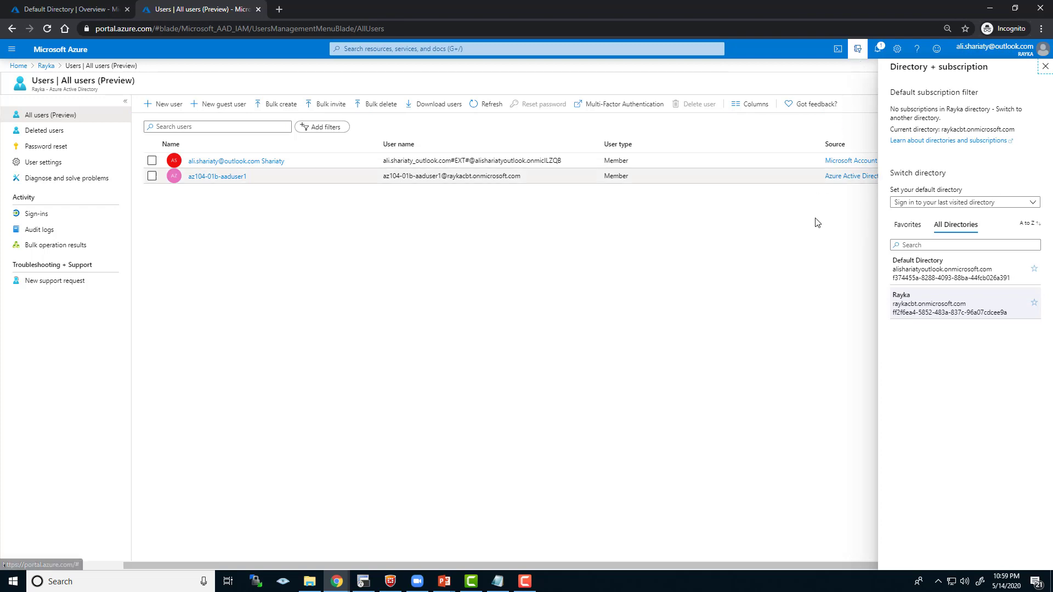
click(1043, 67)
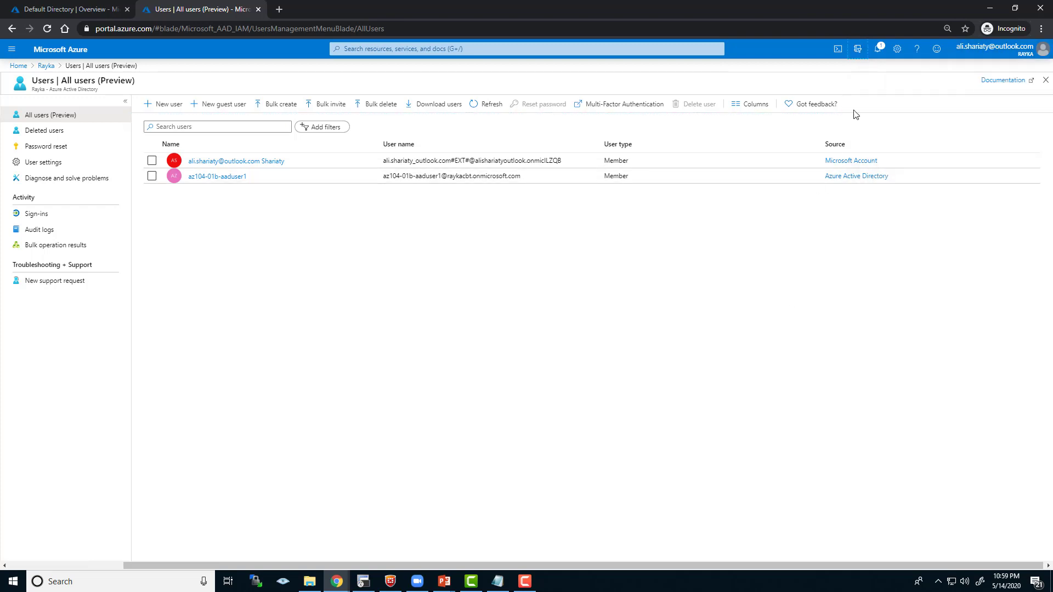
click(877, 50)
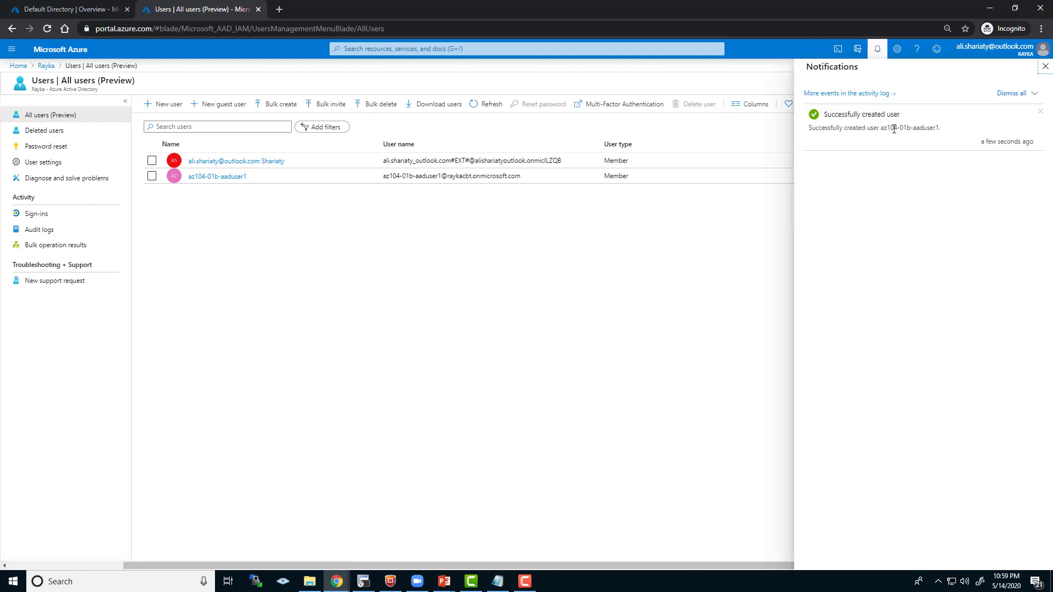
click(858, 51)
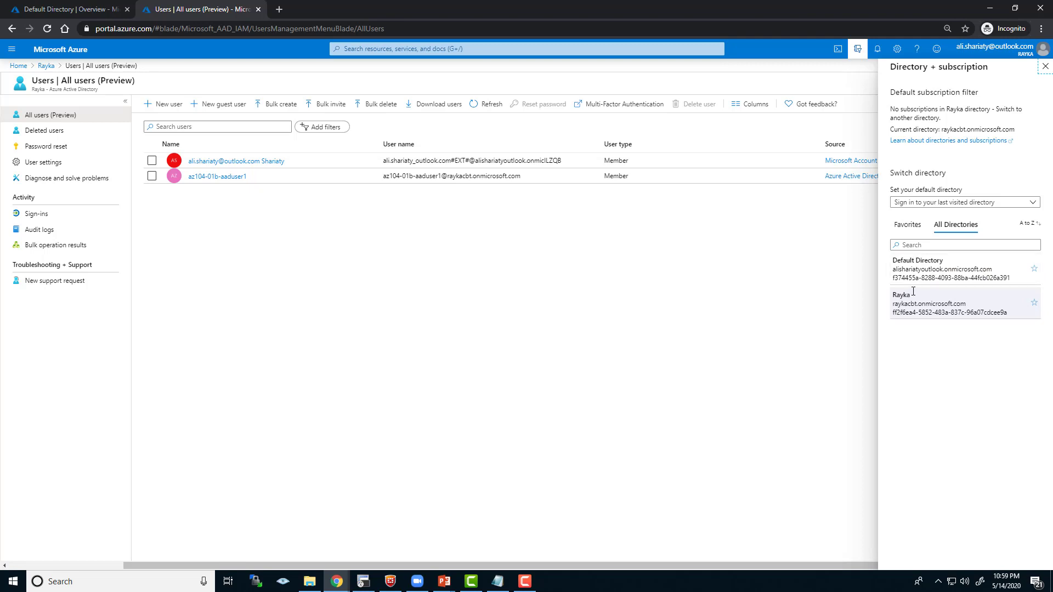
click(937, 273)
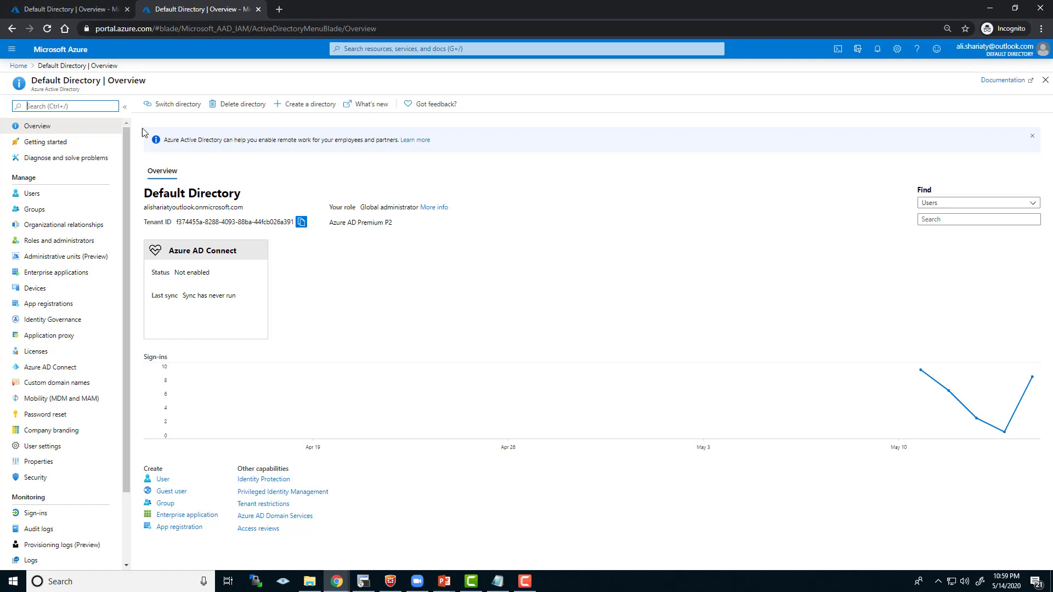
Begin a new guest invitation named az104-01b-aaduser1, with its e-mail set to the Rayka user's address
click(31, 194)
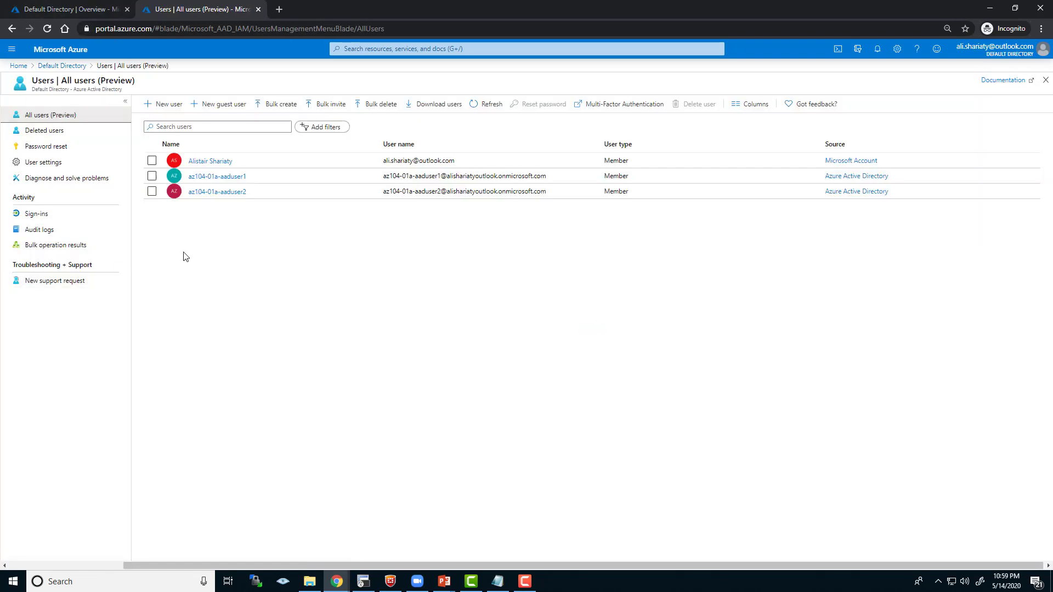
click(213, 107)
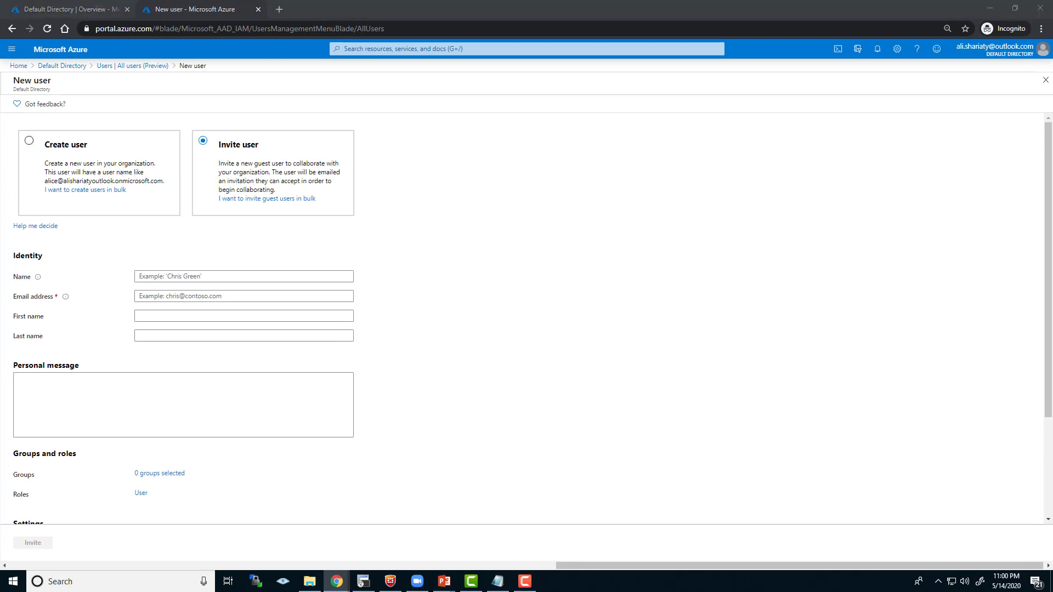
click(202, 276)
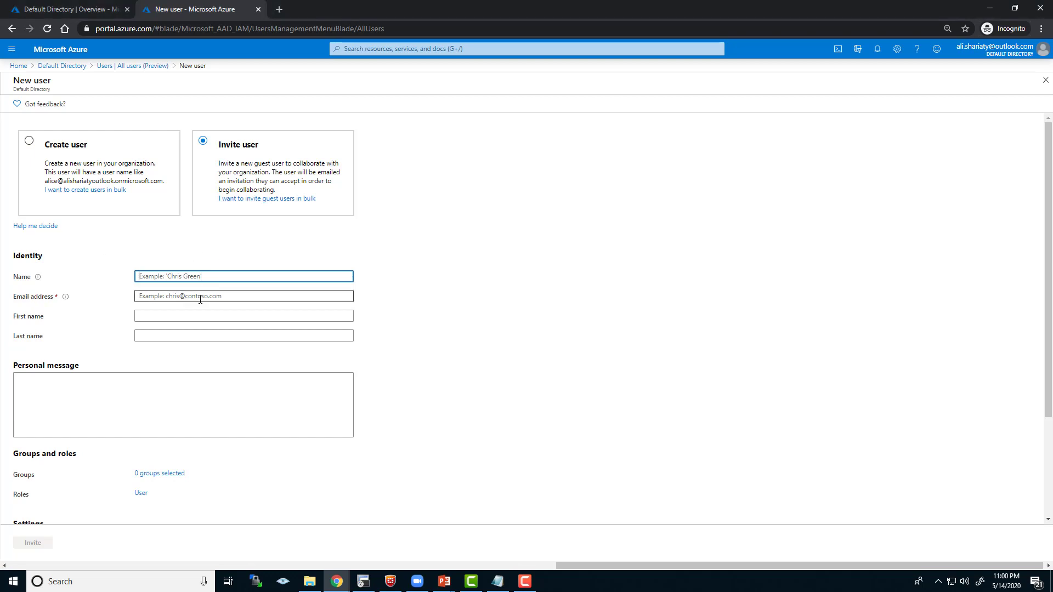
text(az104-01b-aaduser1)
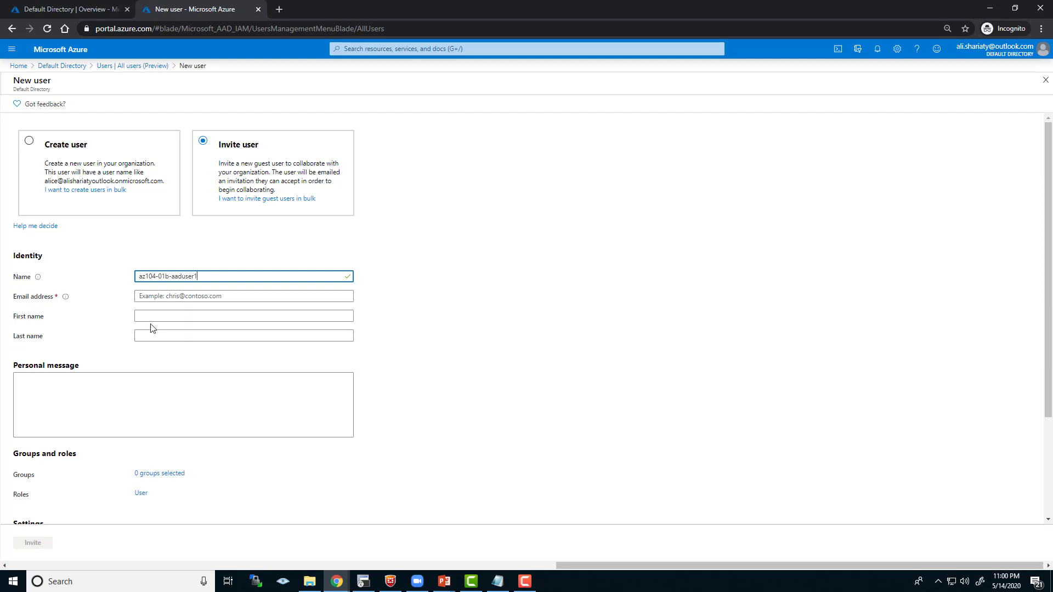
click(189, 297)
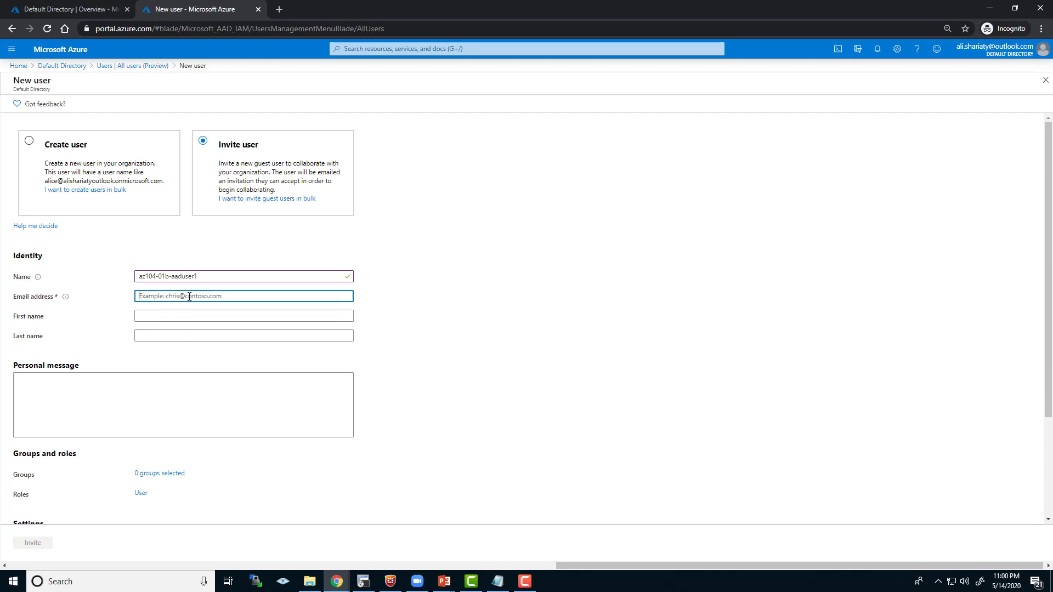
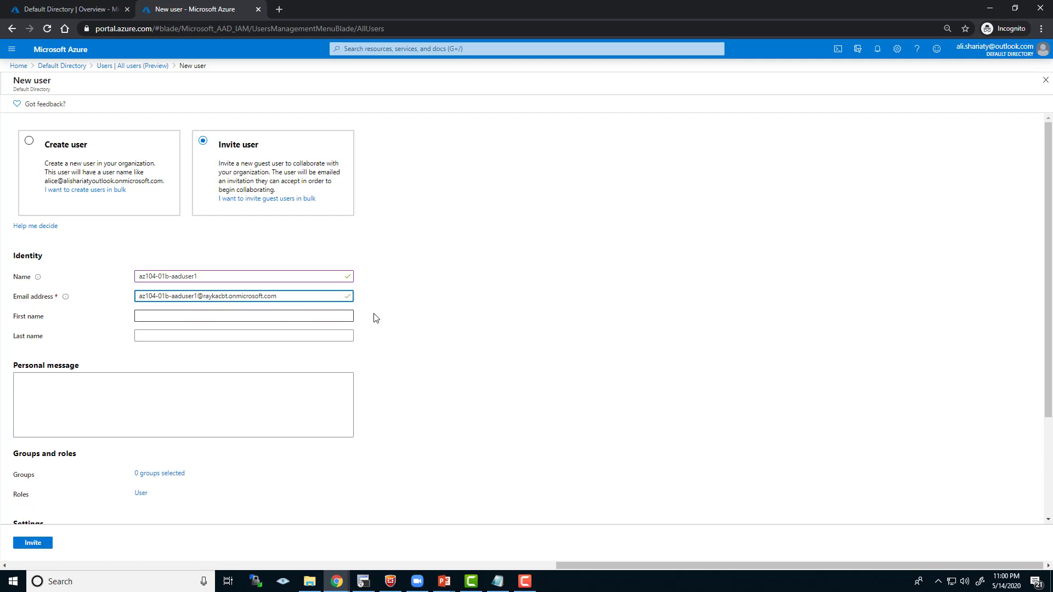
click(159, 317)
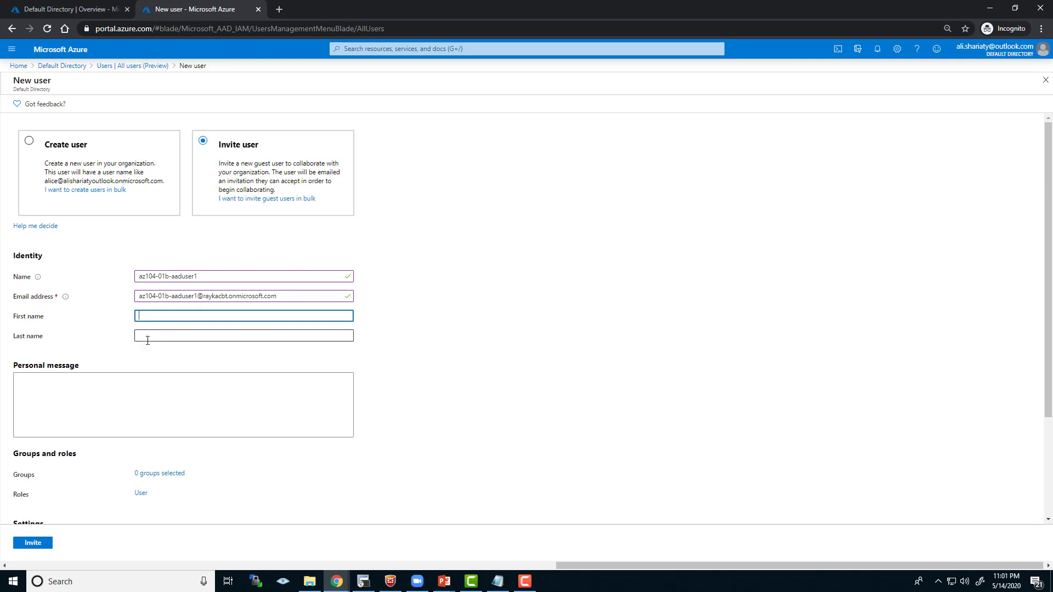
Give the guest usage location United States, job title Lab Administrator and department IT, and send the invitation
scroll(147, 340, down, 1)
scroll(147, 341, down, 1)
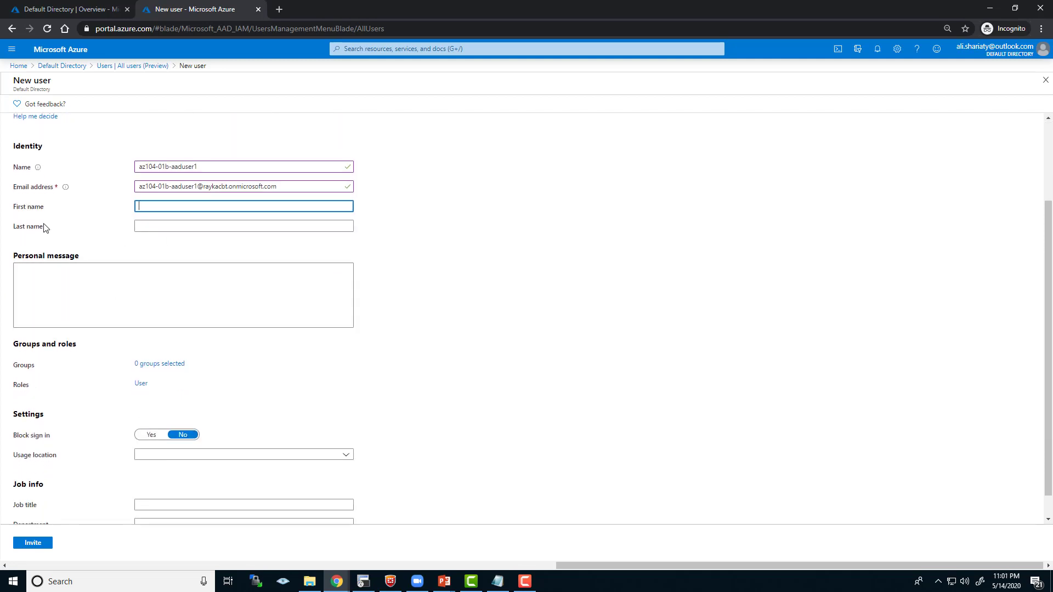
scroll(68, 291, down, 1)
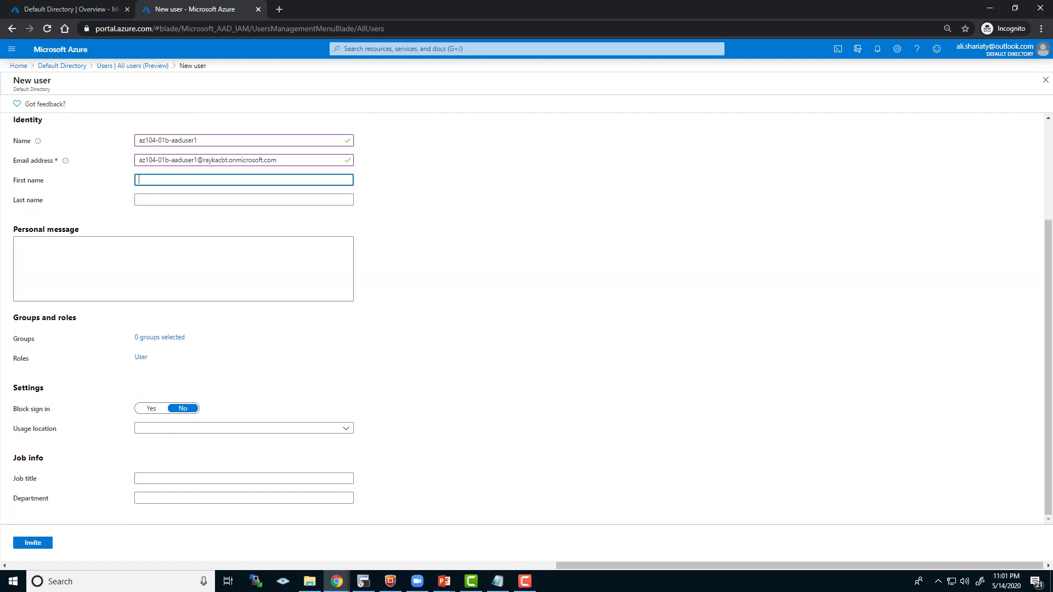
click(169, 497)
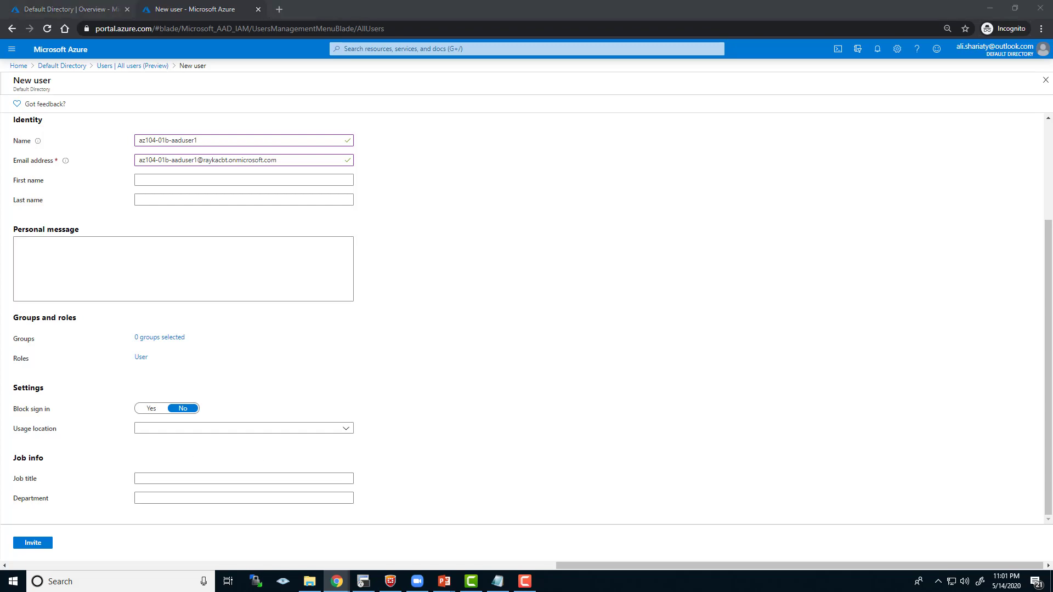
click(282, 430)
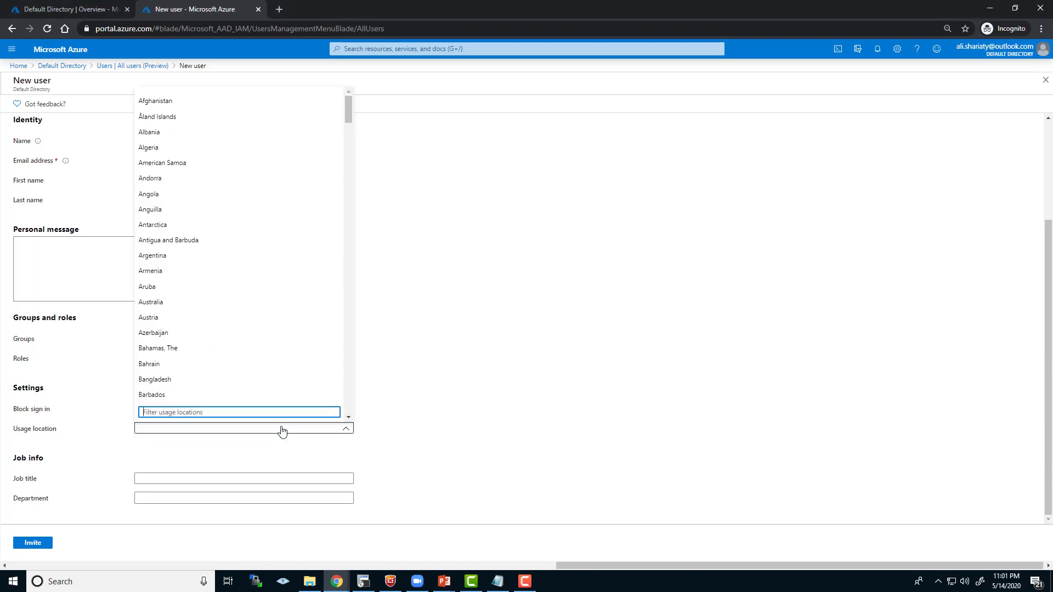
text(uni)
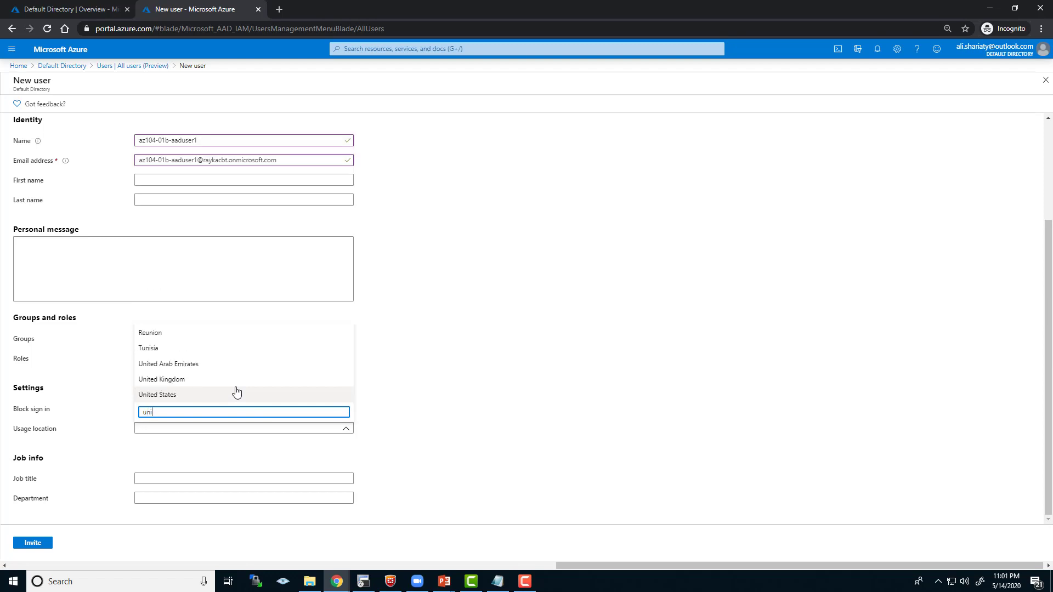
click(185, 399)
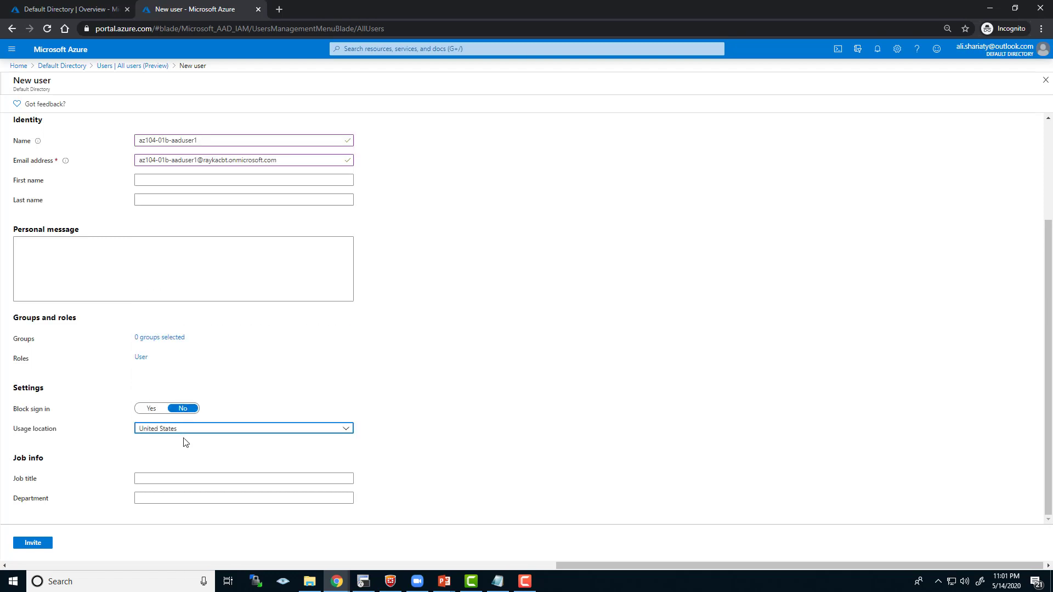
click(160, 483)
text(Lab Administrator)
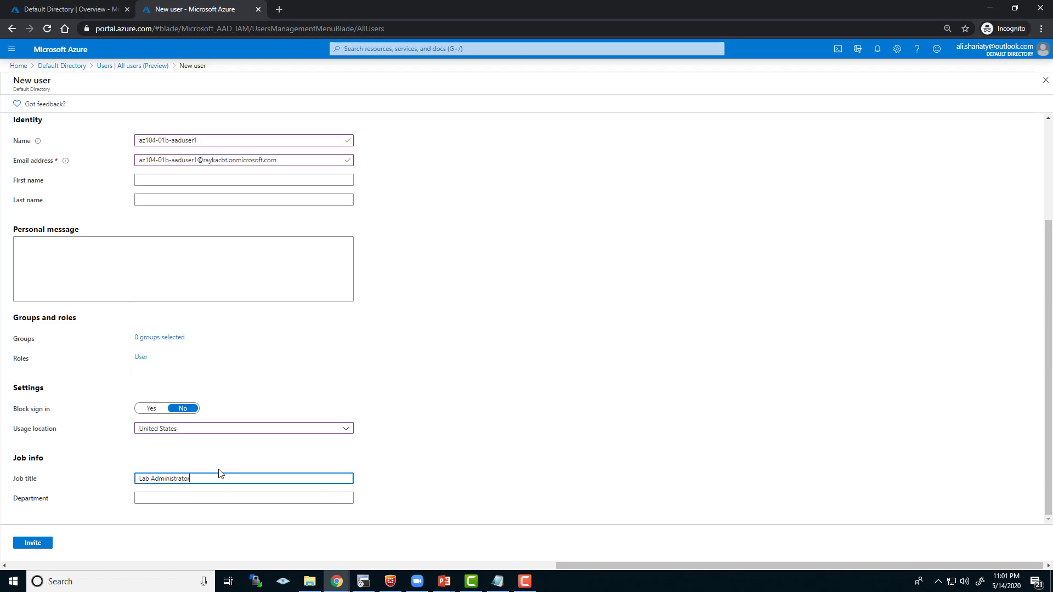
click(375, 460)
click(271, 499)
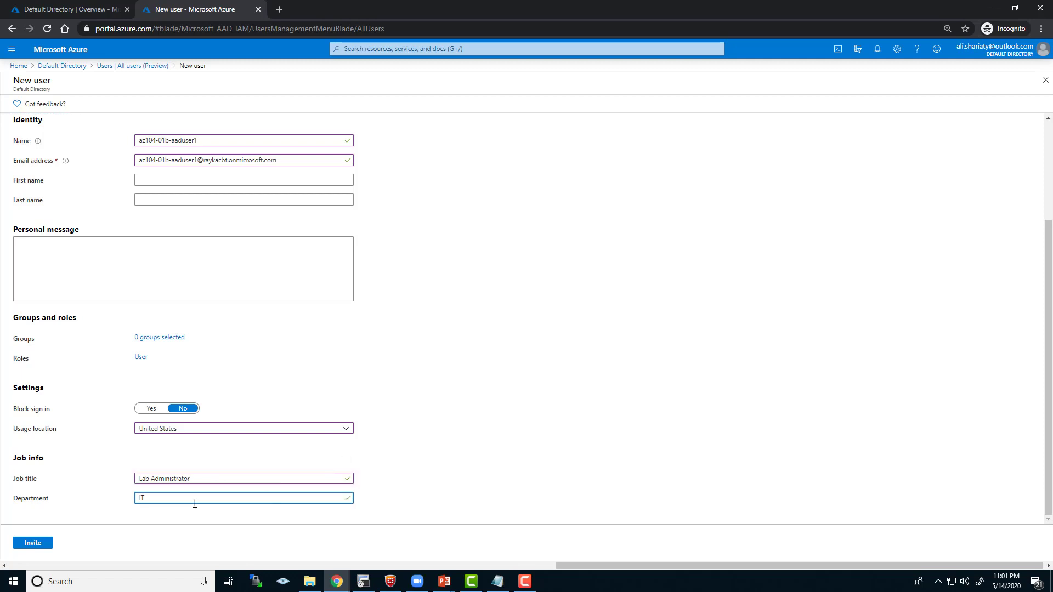
click(31, 543)
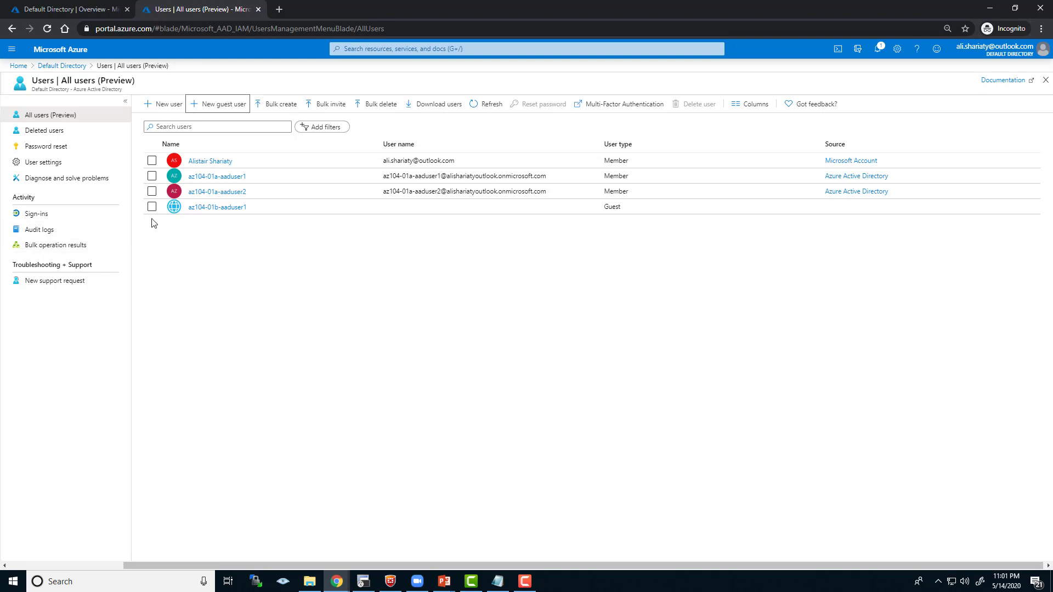
Open the guest az104-01b-aaduser1's assigned roles and close the directory roles list without assigning one
click(214, 207)
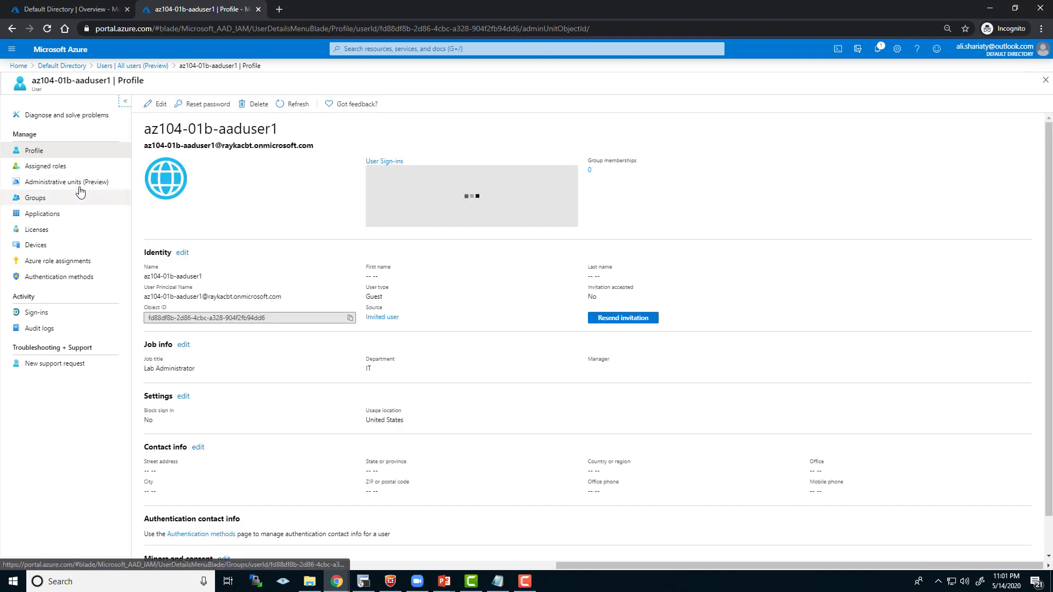
click(54, 167)
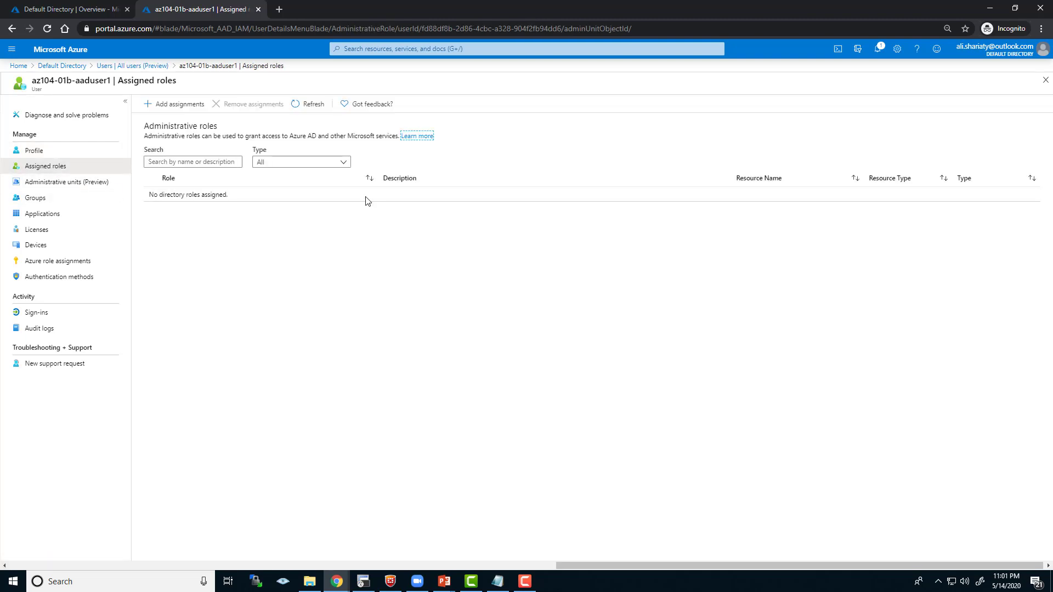
click(181, 105)
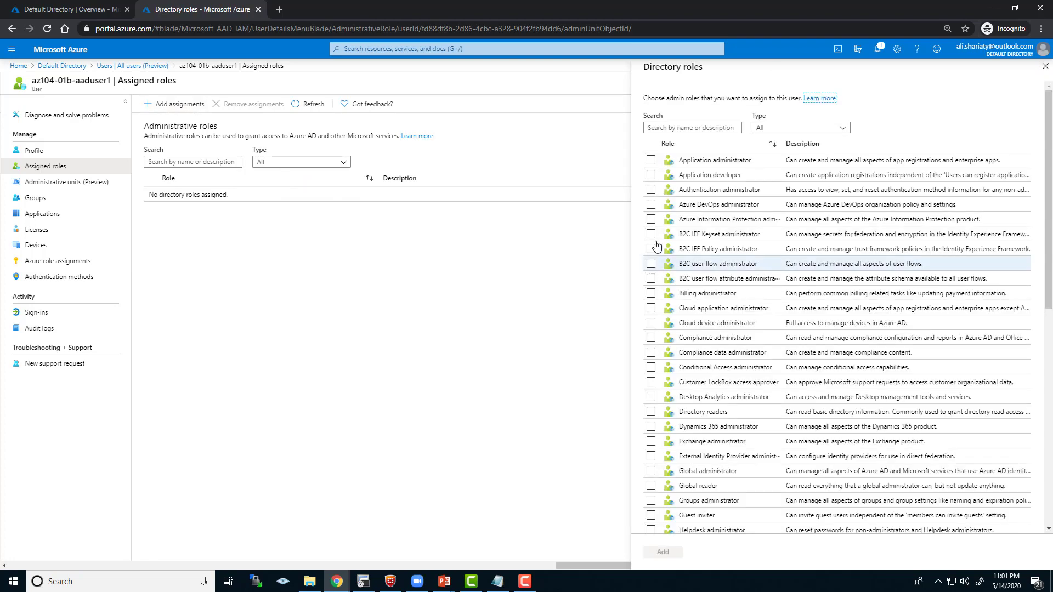
click(699, 125)
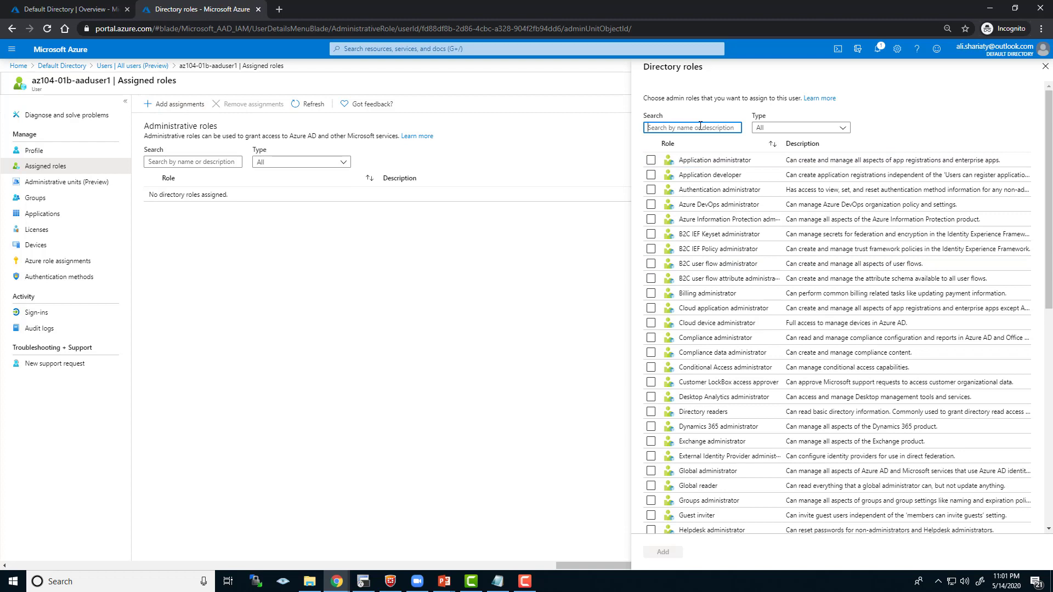
click(1044, 67)
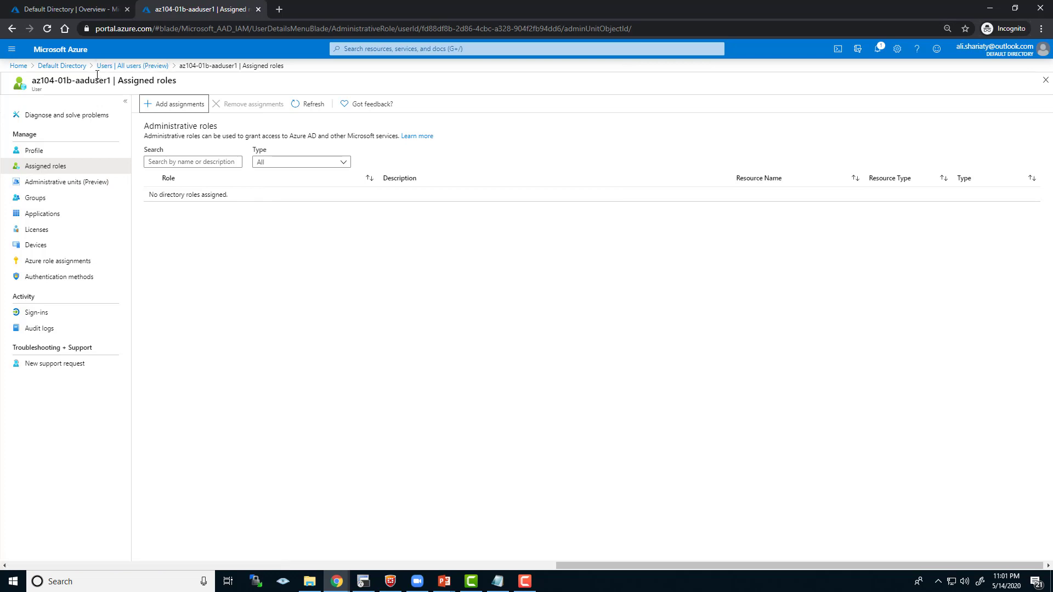
Add az104-01b-aaduser1 to the IT Lab Administrators group, then return to All users
click(49, 198)
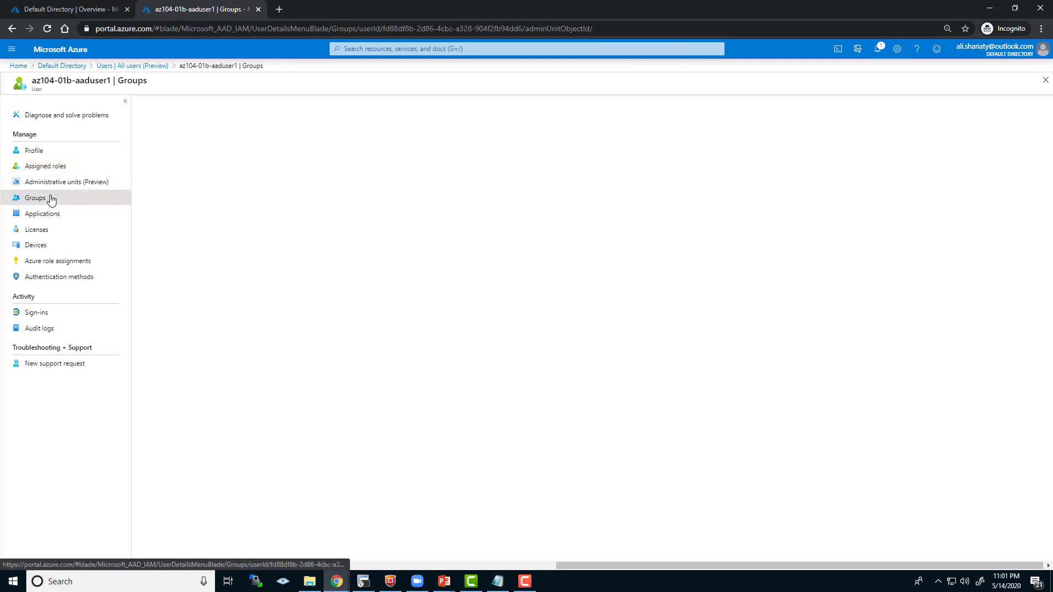
click(177, 104)
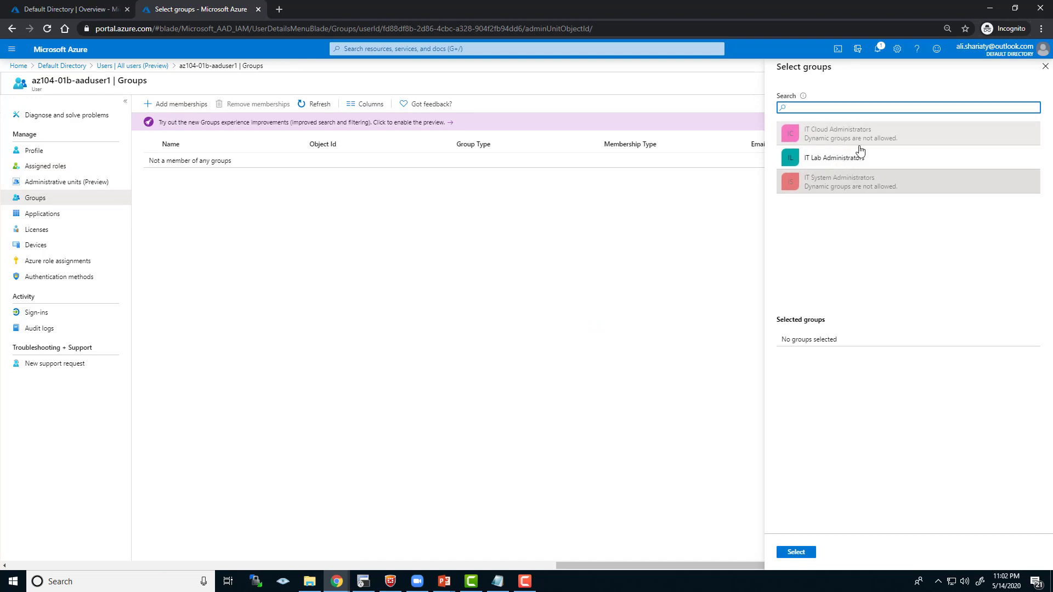
click(824, 159)
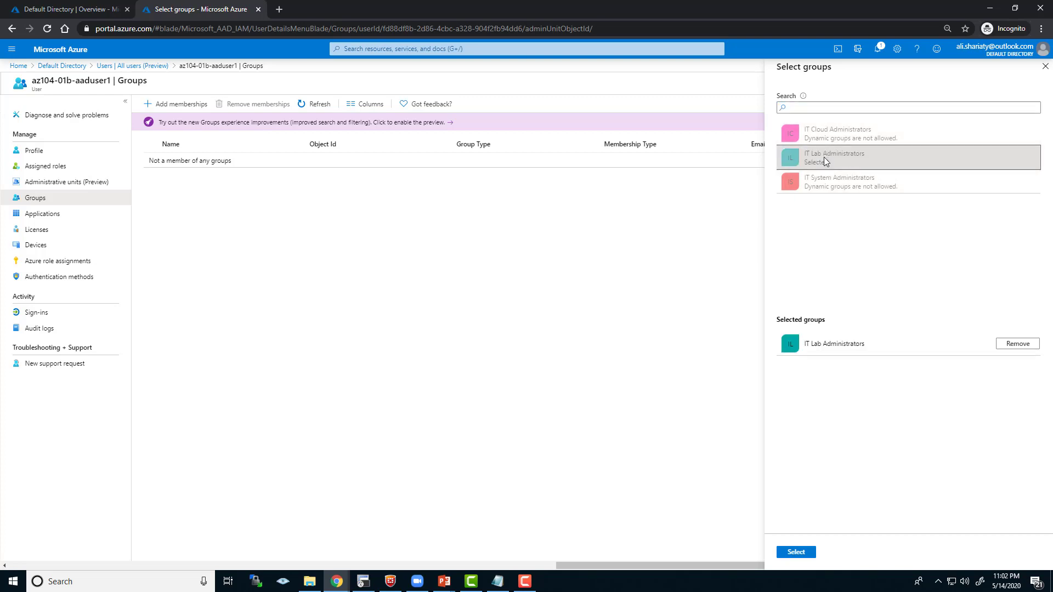
click(796, 551)
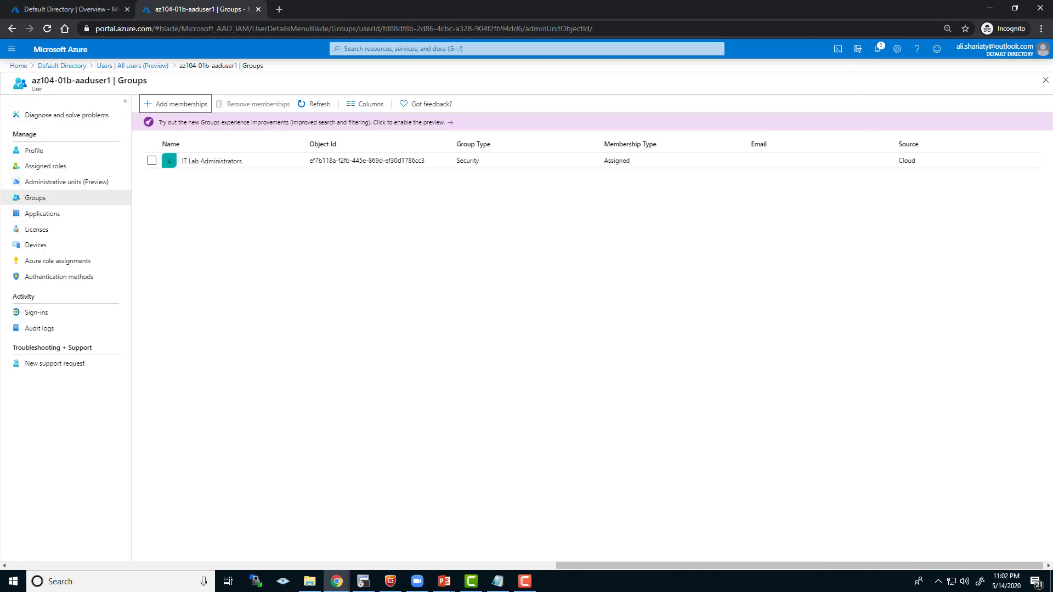
click(125, 66)
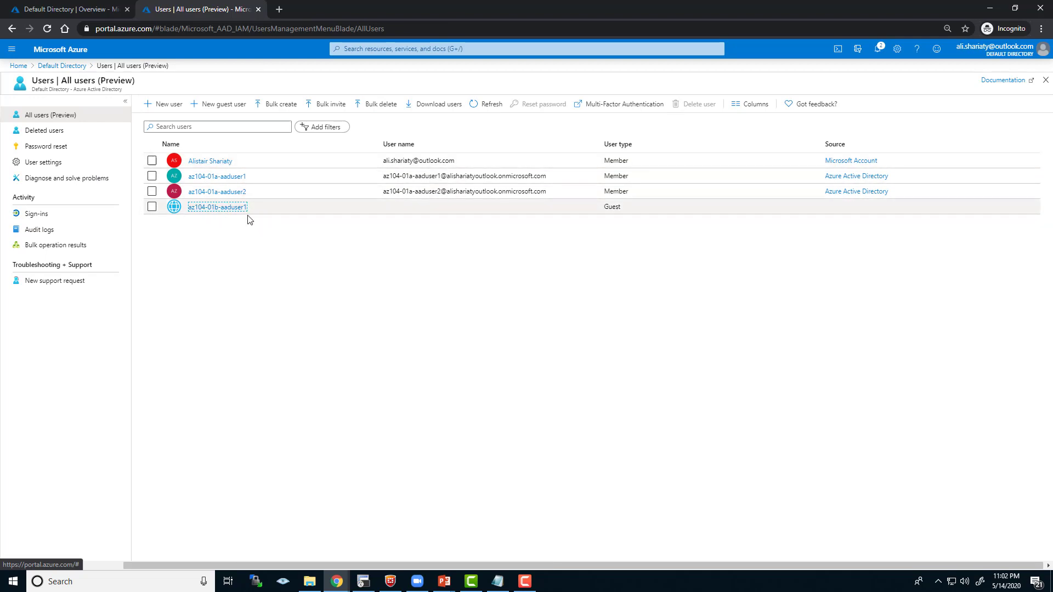
From the All users list showing guest az104-01b-aaduser1, activate the top portal search bar
click(226, 209)
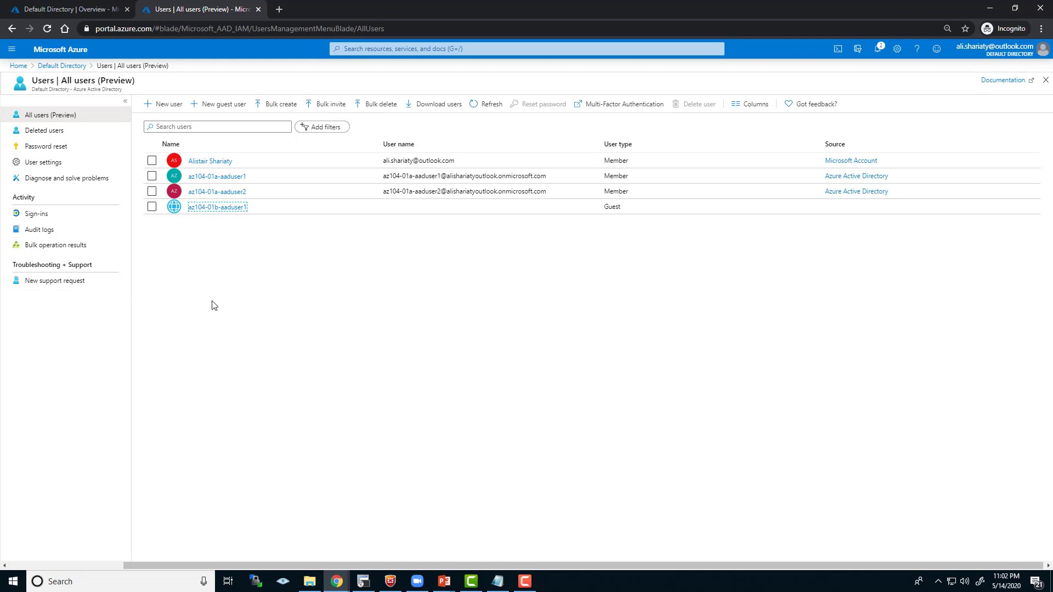
click(351, 314)
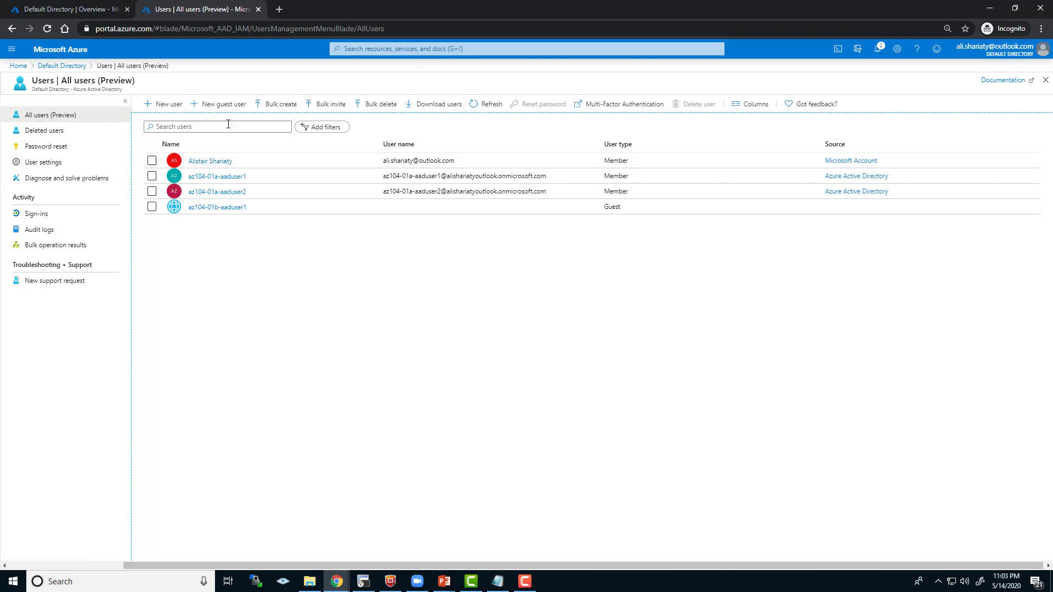
click(421, 49)
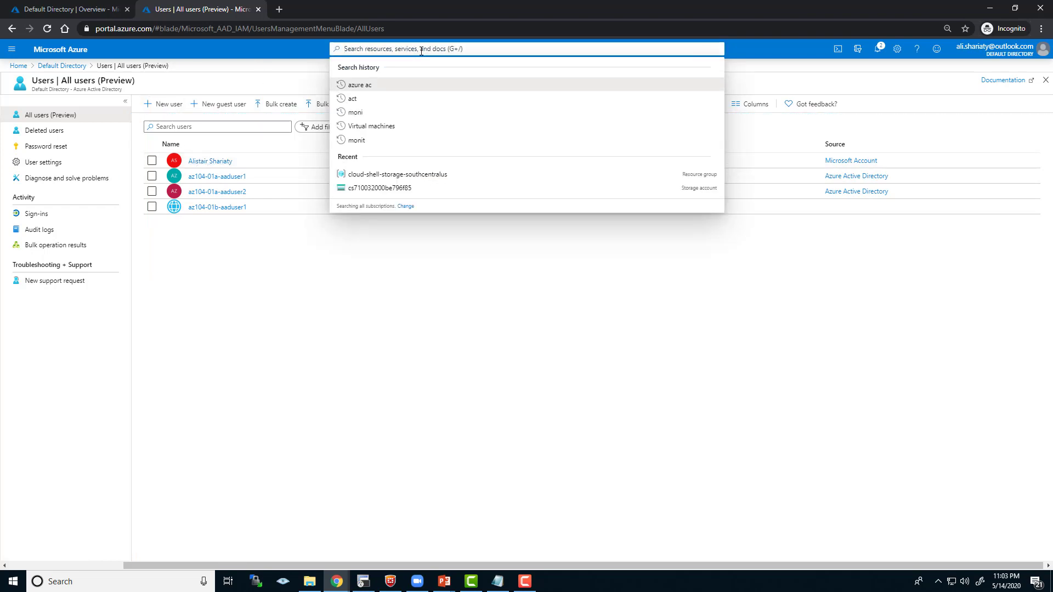
Search 'sub', open the Azure Pass - Sponsorship subscription and its billing site in a new tab
text(sub)
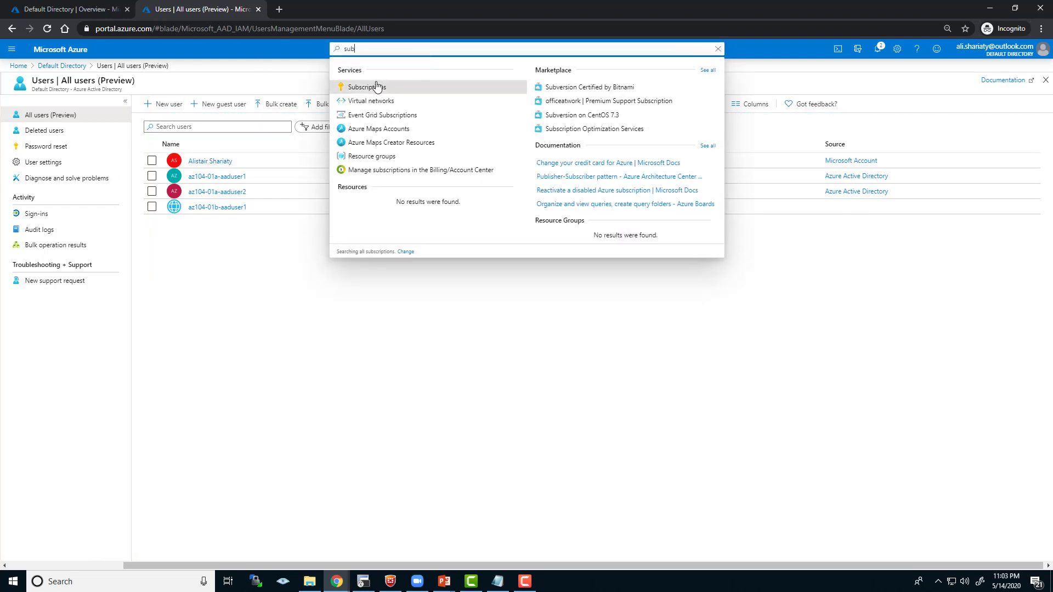
click(373, 87)
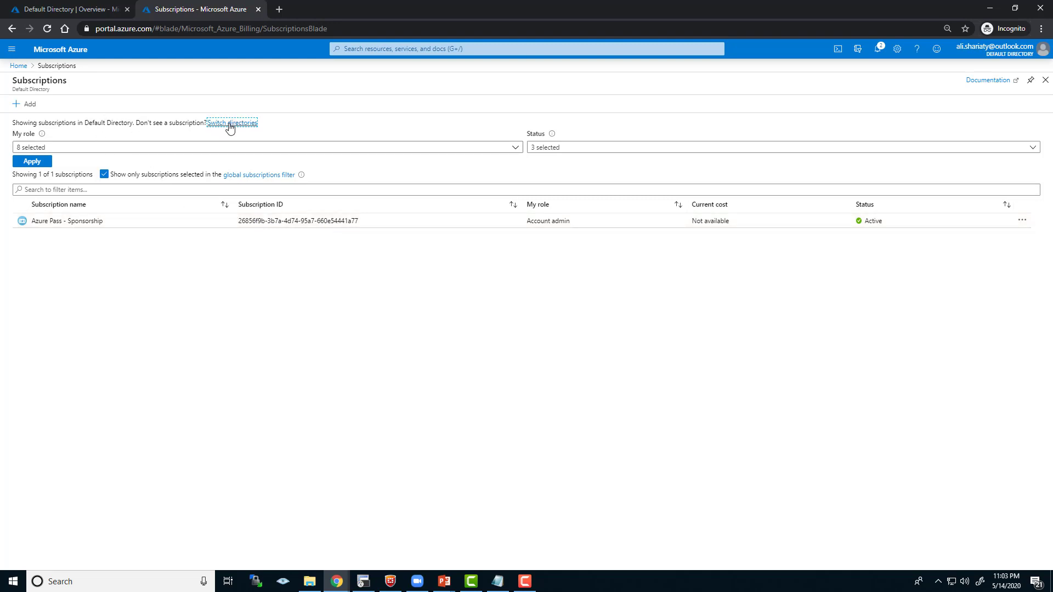
click(275, 225)
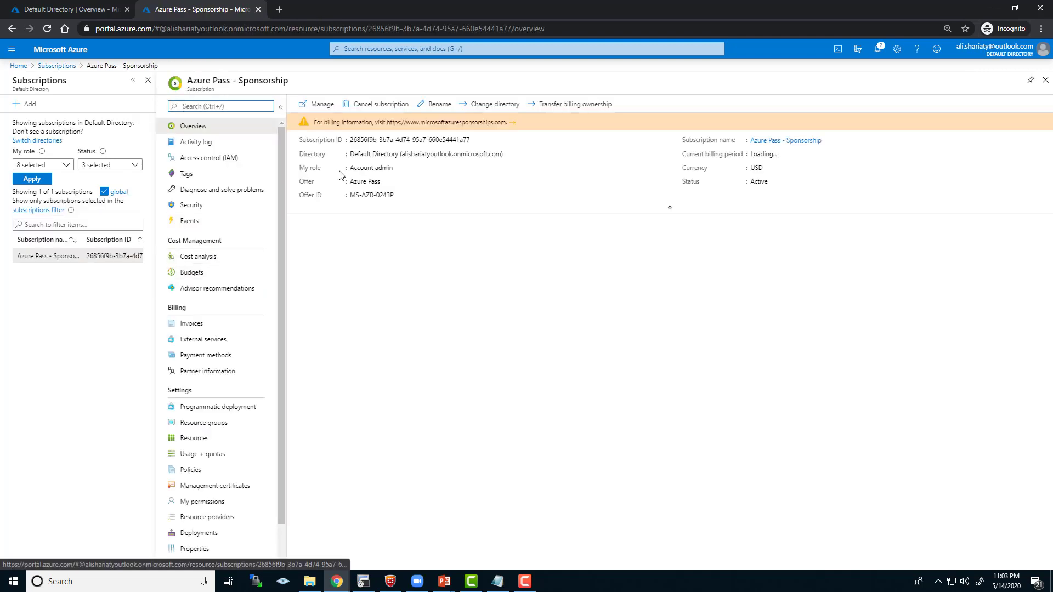
click(380, 126)
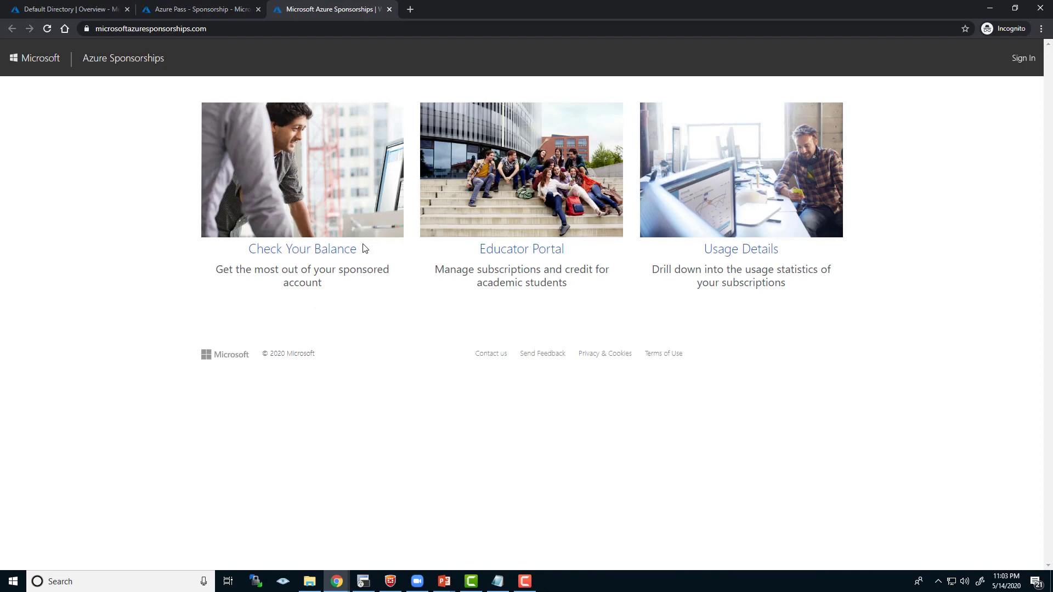
Check the sponsorship balance (100 USD total, 4 used, 96 remaining) and close the tab
click(257, 22)
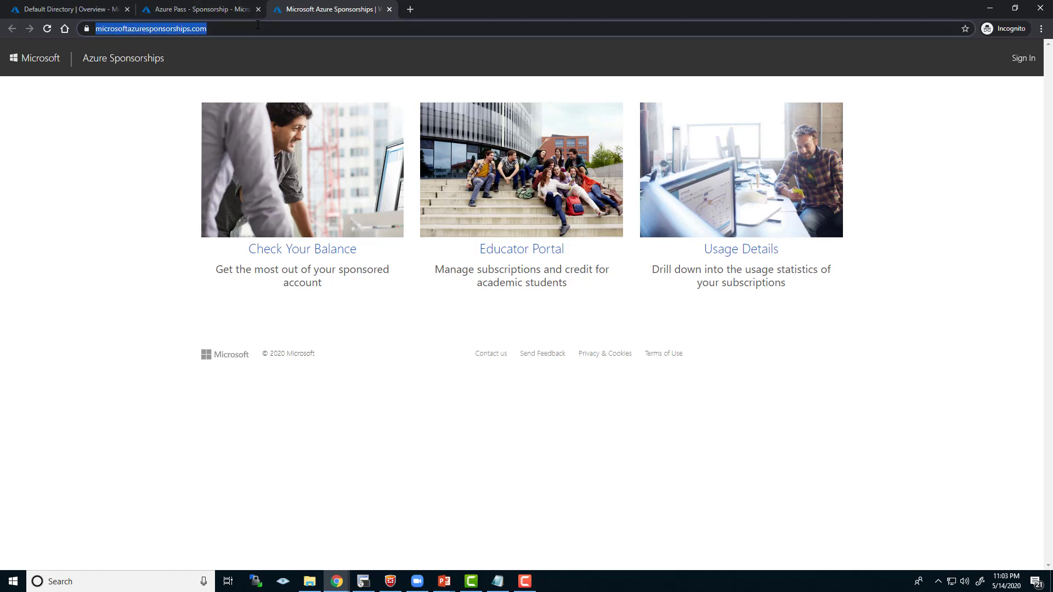
click(329, 249)
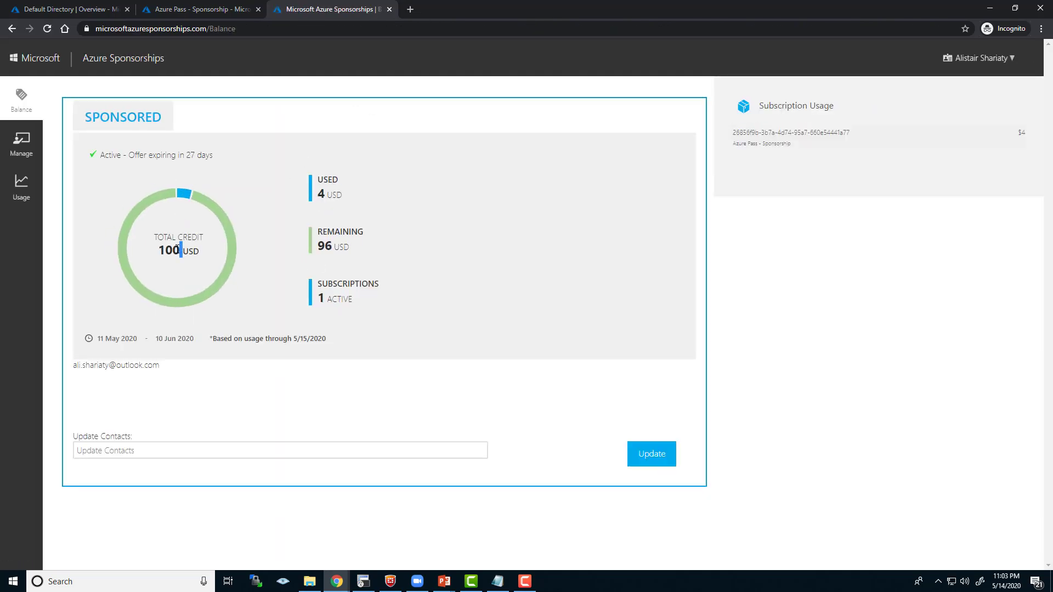
triple_click(180, 249)
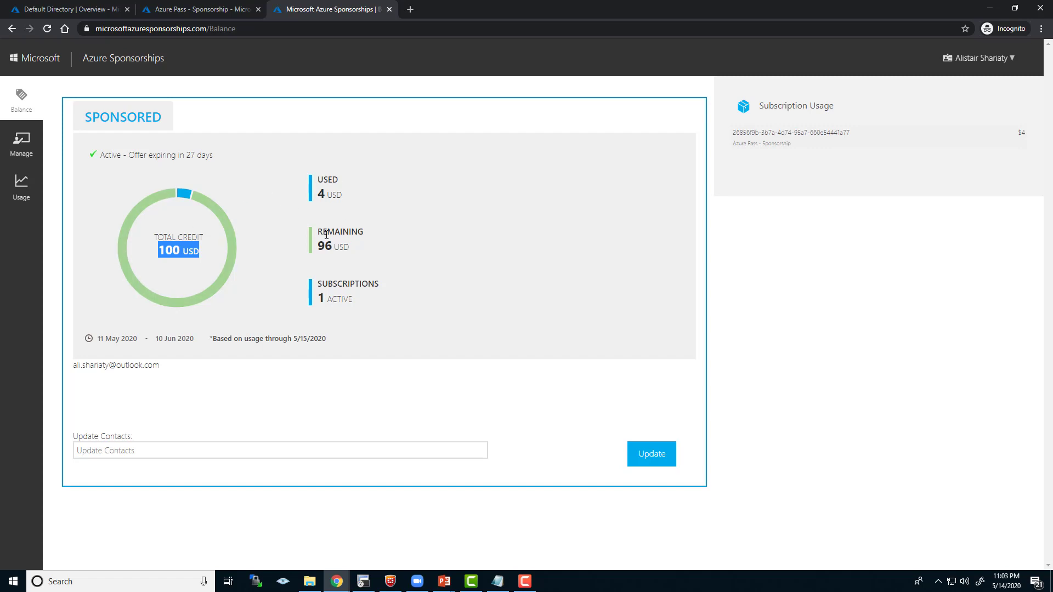
triple_click(324, 192)
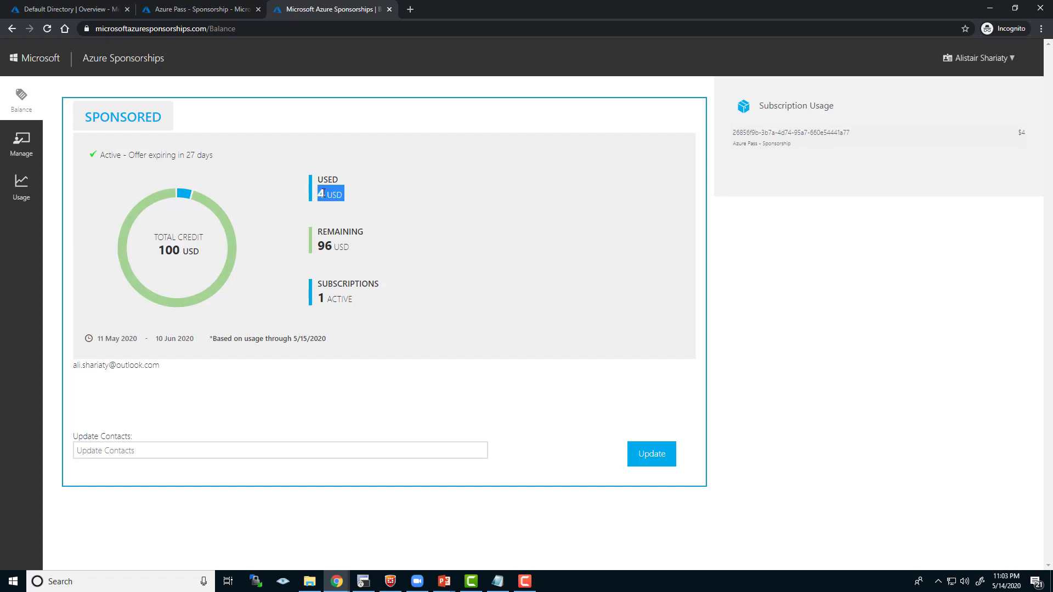
triple_click(325, 247)
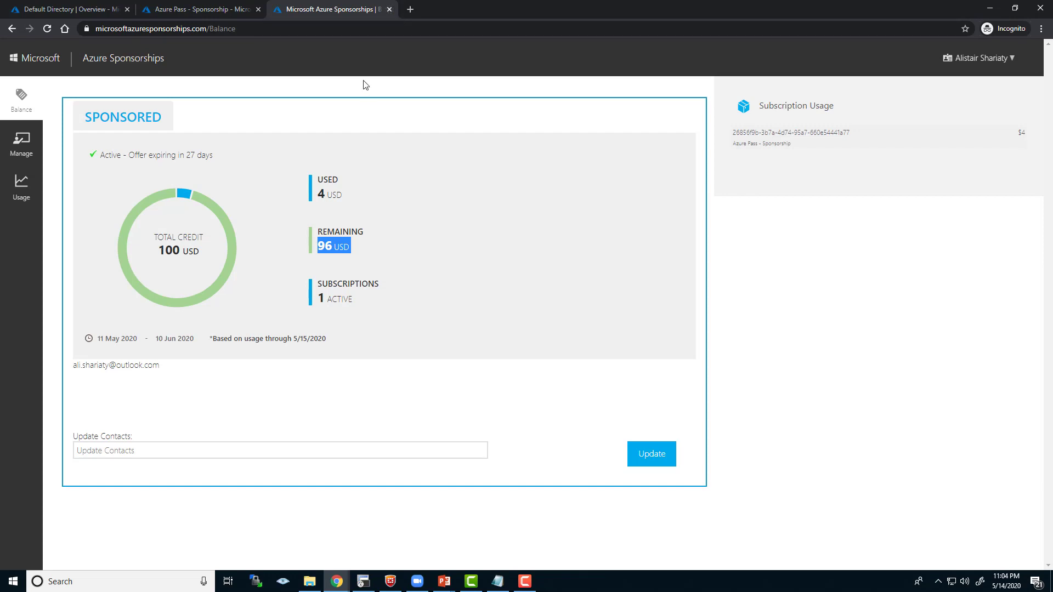
click(389, 10)
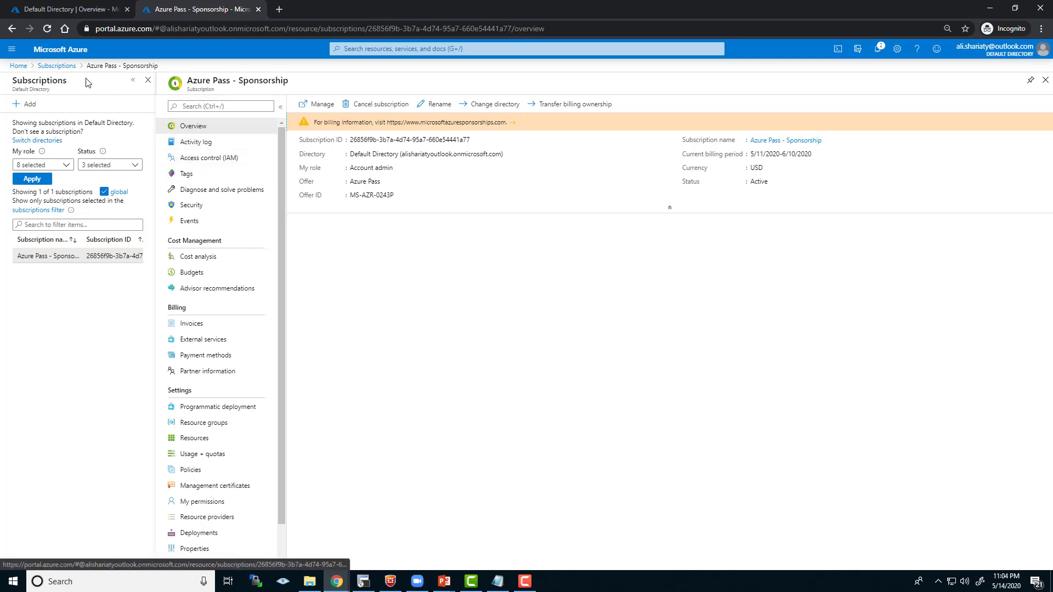
Search 'act' to reach Azure Active Directory and open Default Directory's Users list
click(418, 51)
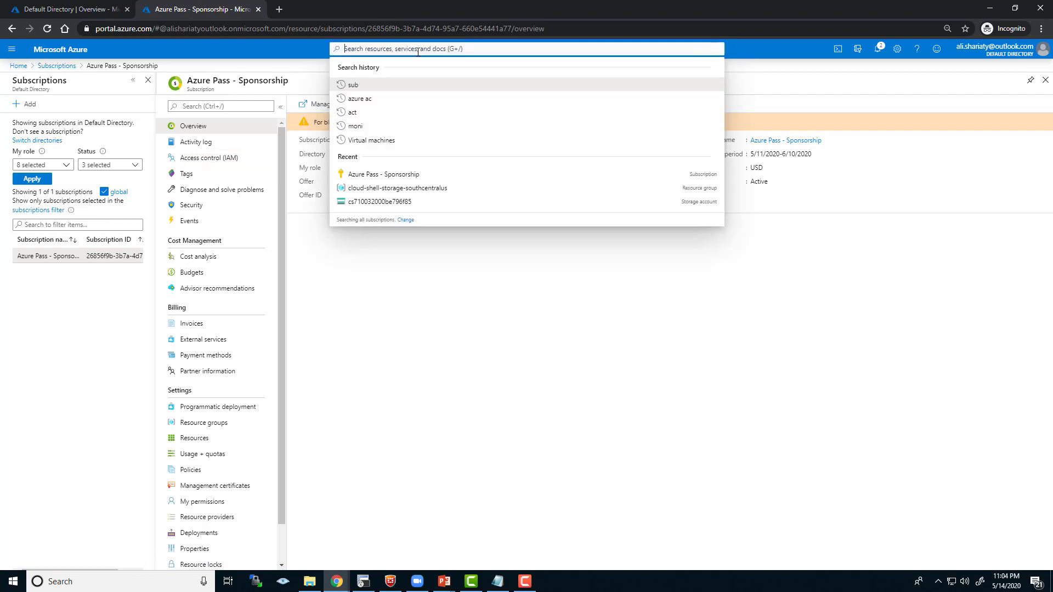
text(act)
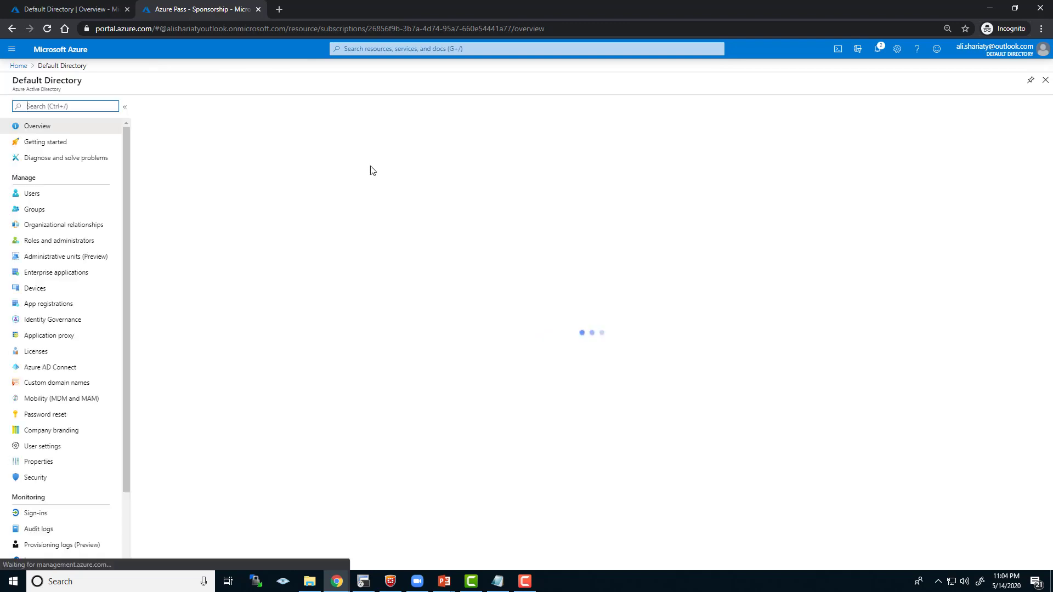
click(47, 195)
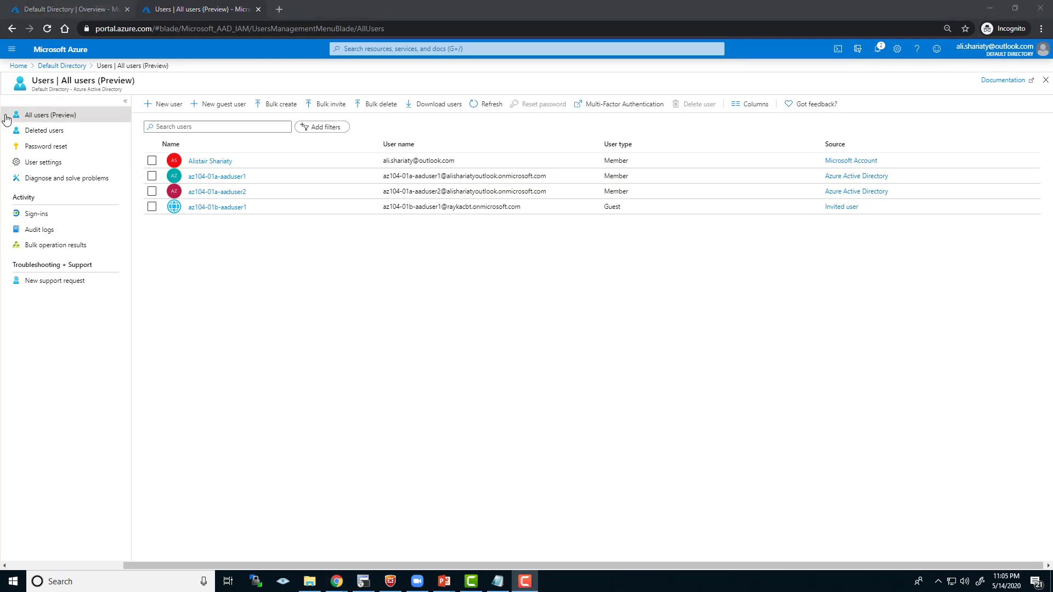
Delete the three az104 lab accounts so only the Microsoft Account member remains in All users
click(152, 175)
click(152, 191)
click(152, 206)
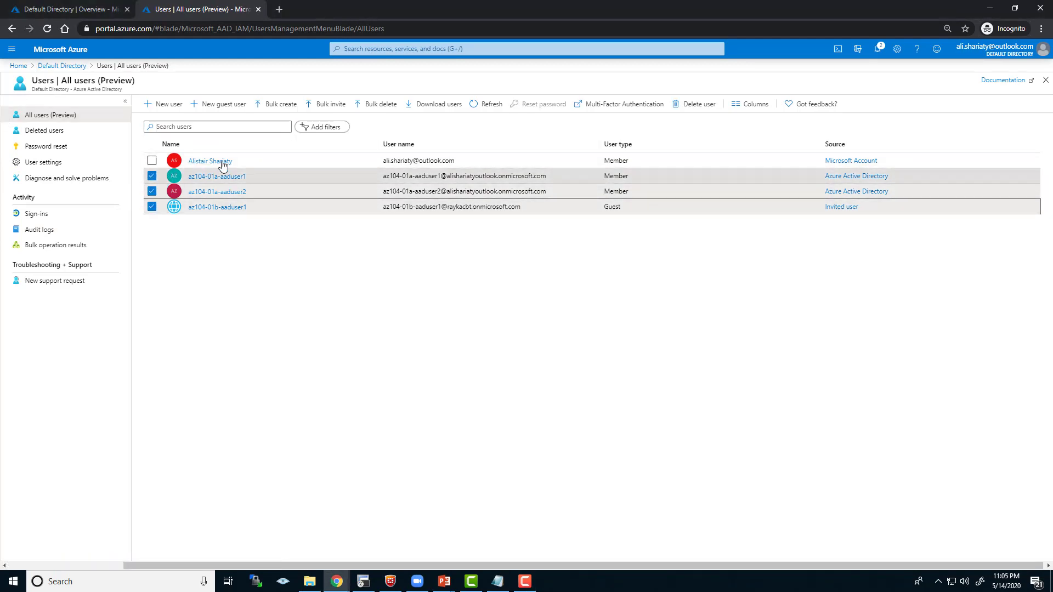
click(695, 104)
click(164, 154)
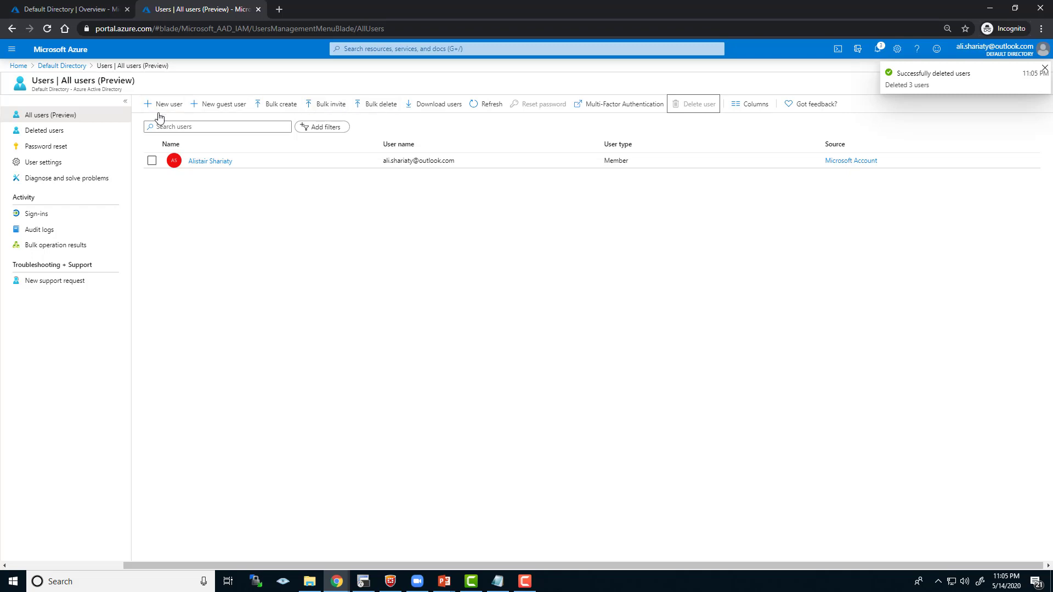
Switch to the Rayka directory and bring up its users list
click(859, 51)
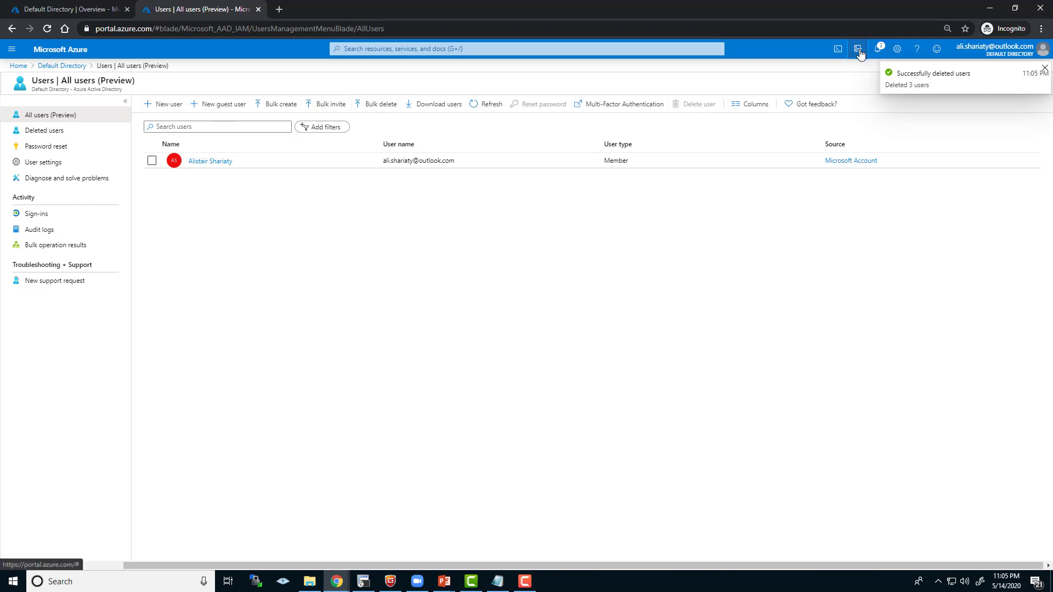
click(930, 337)
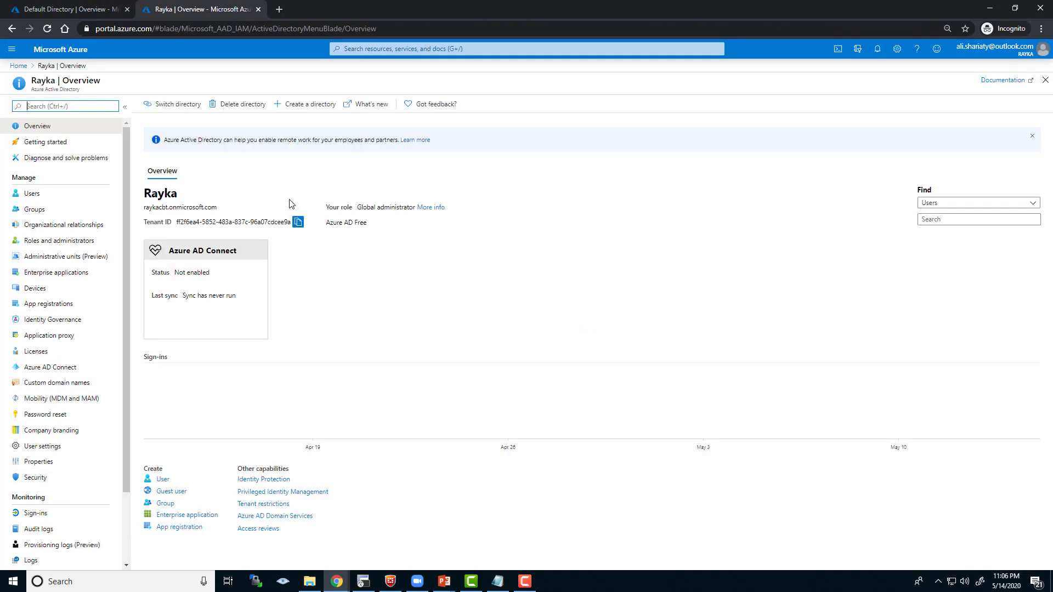
click(34, 194)
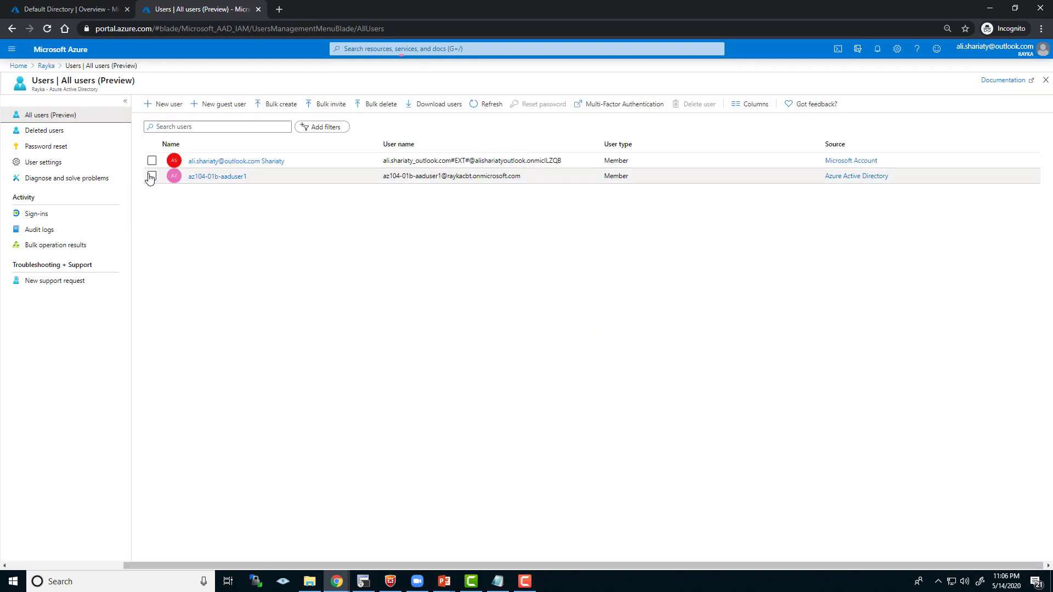
Delete az104-01b-aaduser1 from Rayka and return to the Rayka overview
click(152, 176)
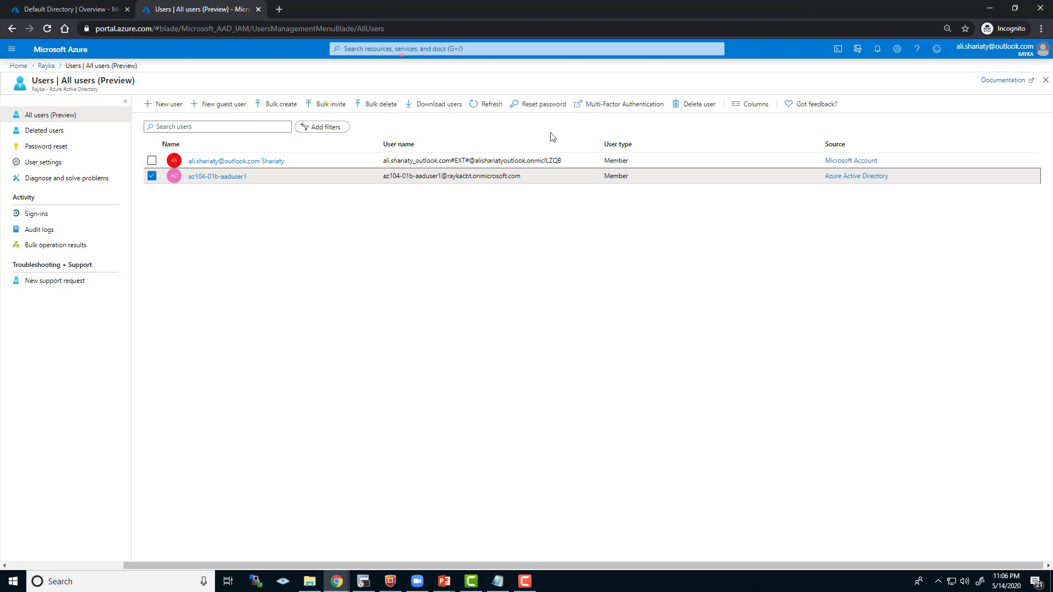
click(697, 105)
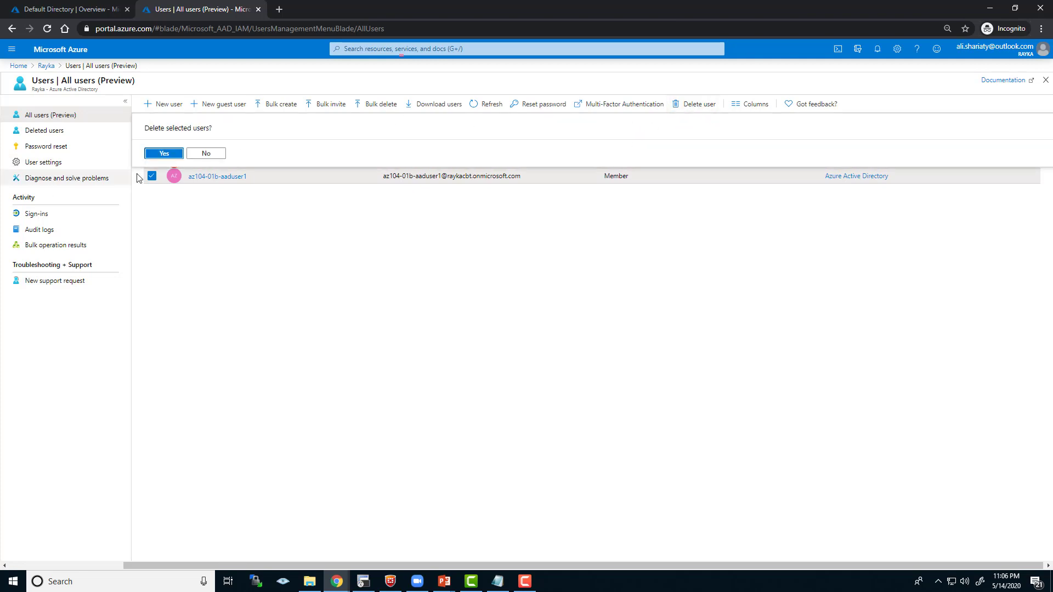
click(164, 154)
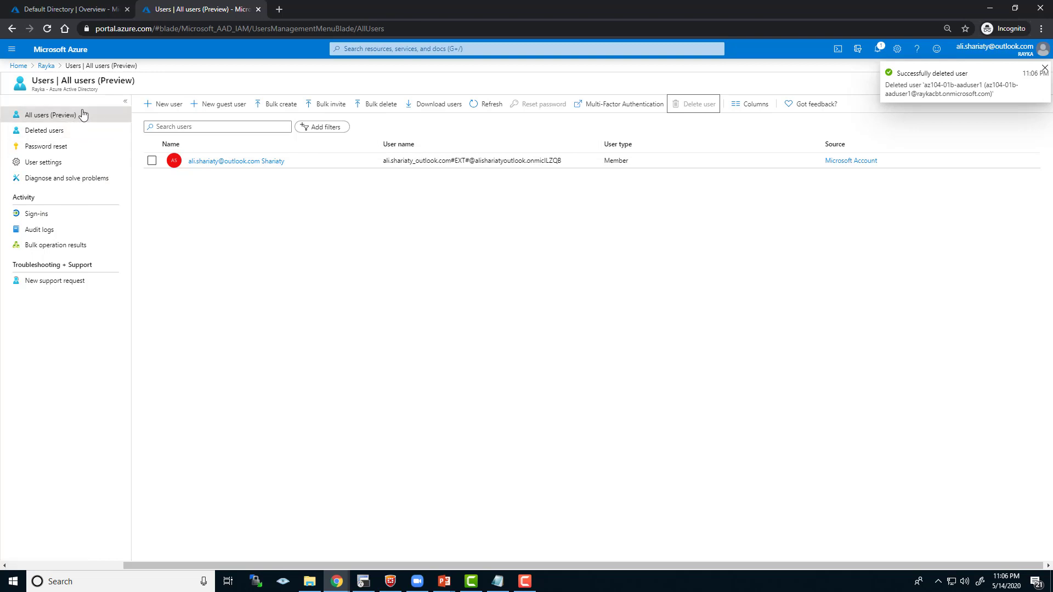
click(53, 70)
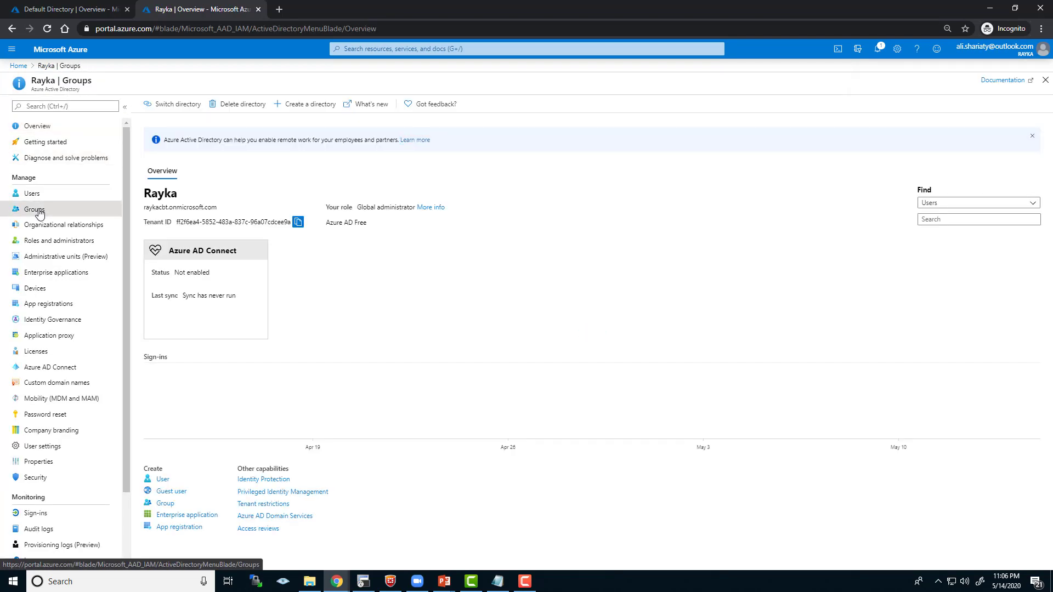
Set Rayka's access management for Azure resources to Yes, save it, and return to the overview
click(37, 206)
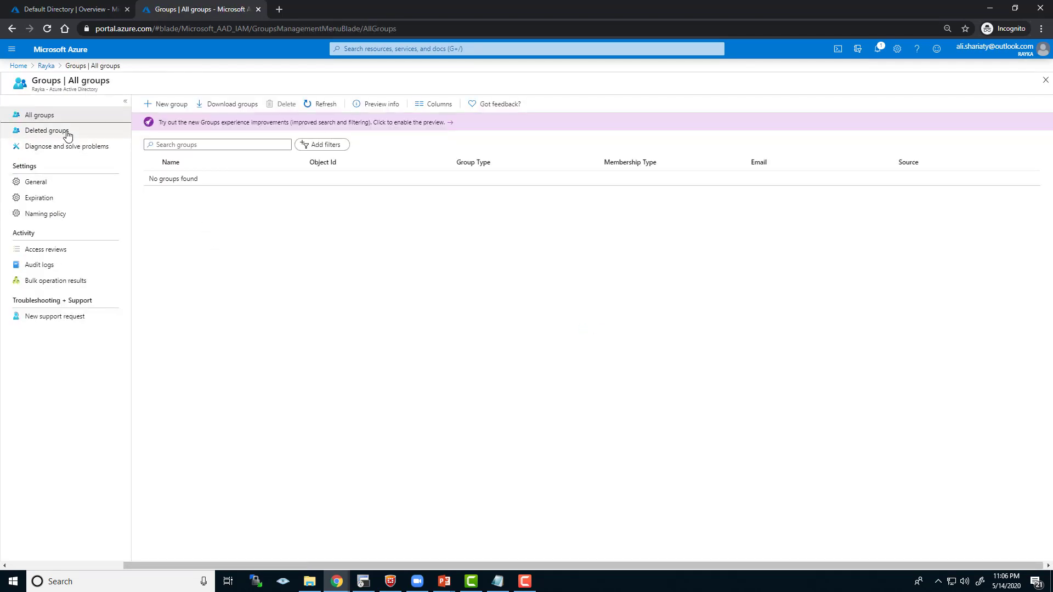
click(46, 67)
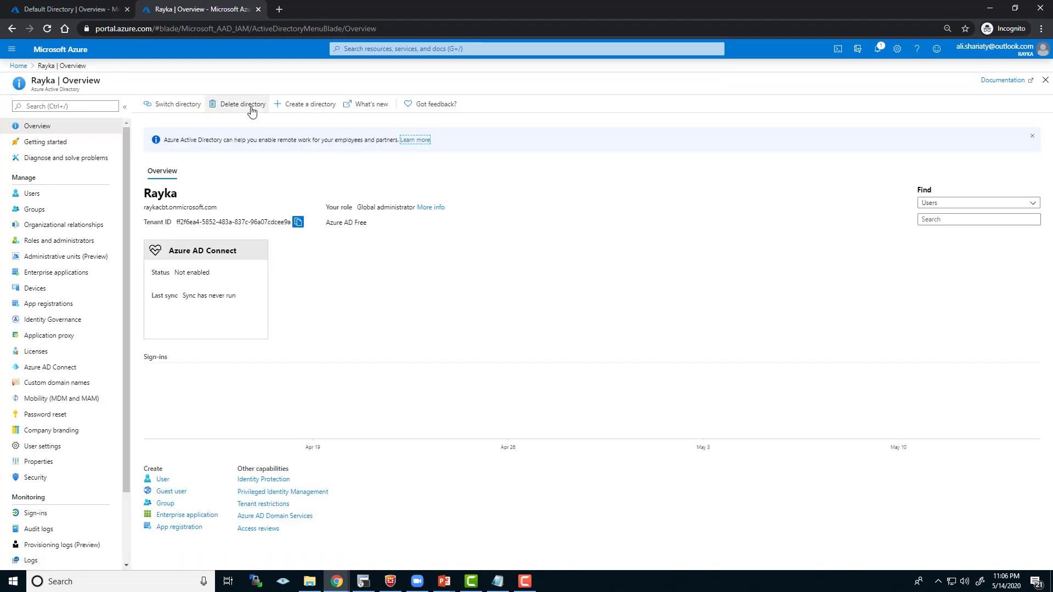
click(251, 108)
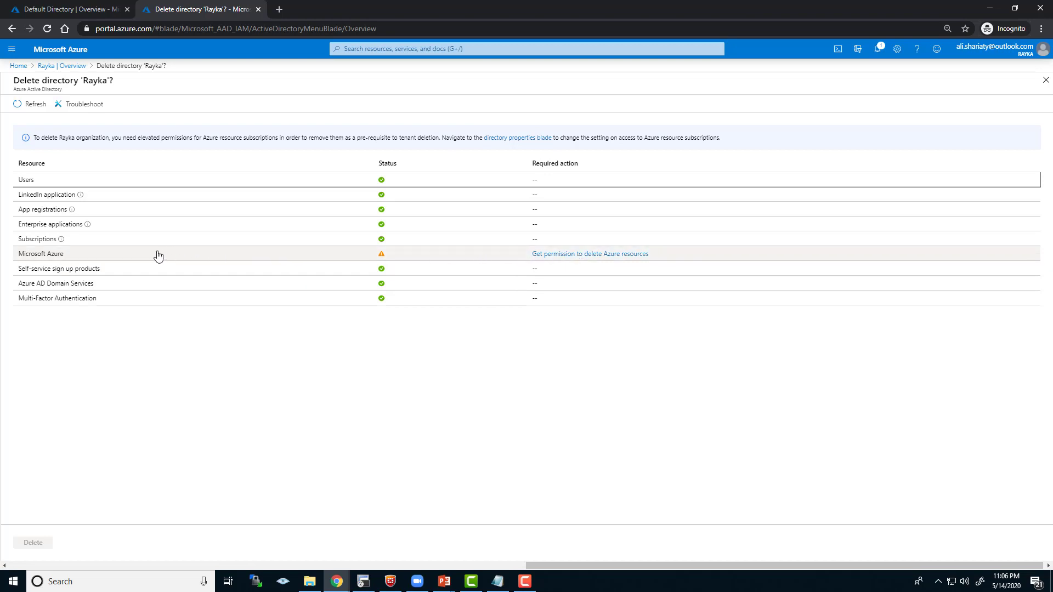
click(565, 258)
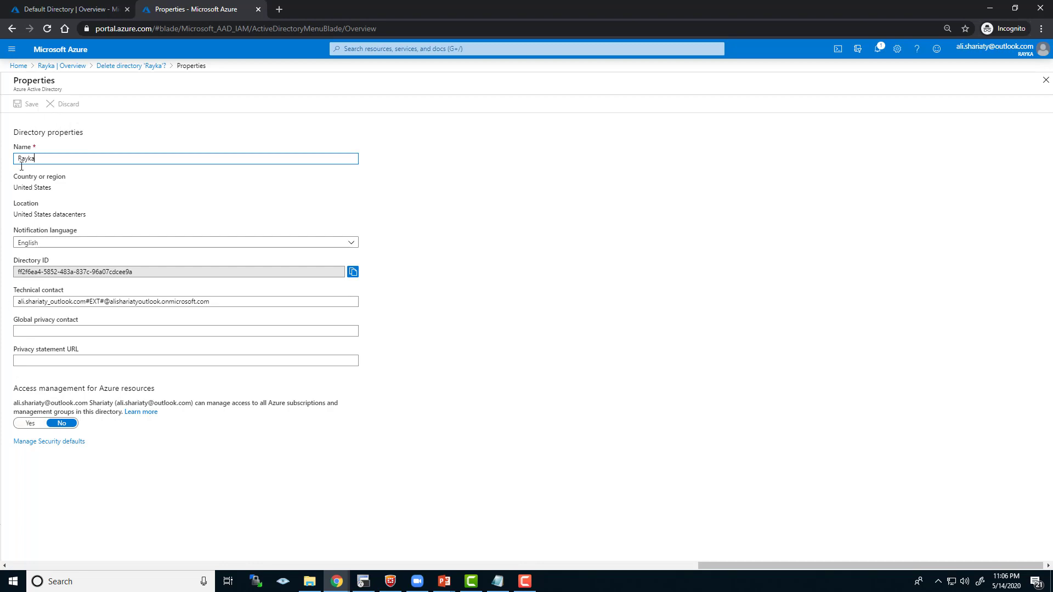
click(30, 423)
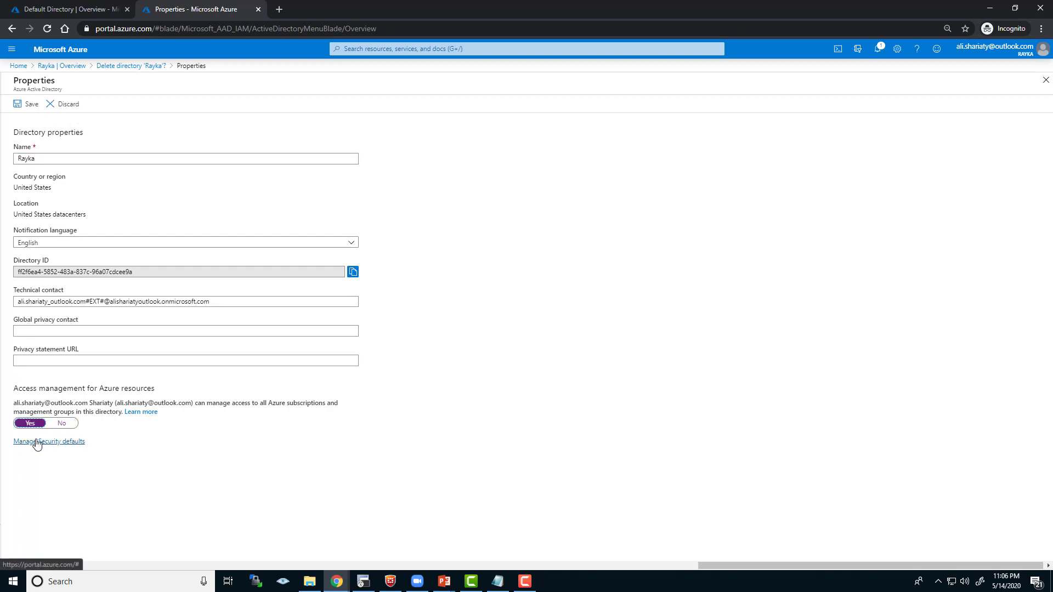
click(31, 106)
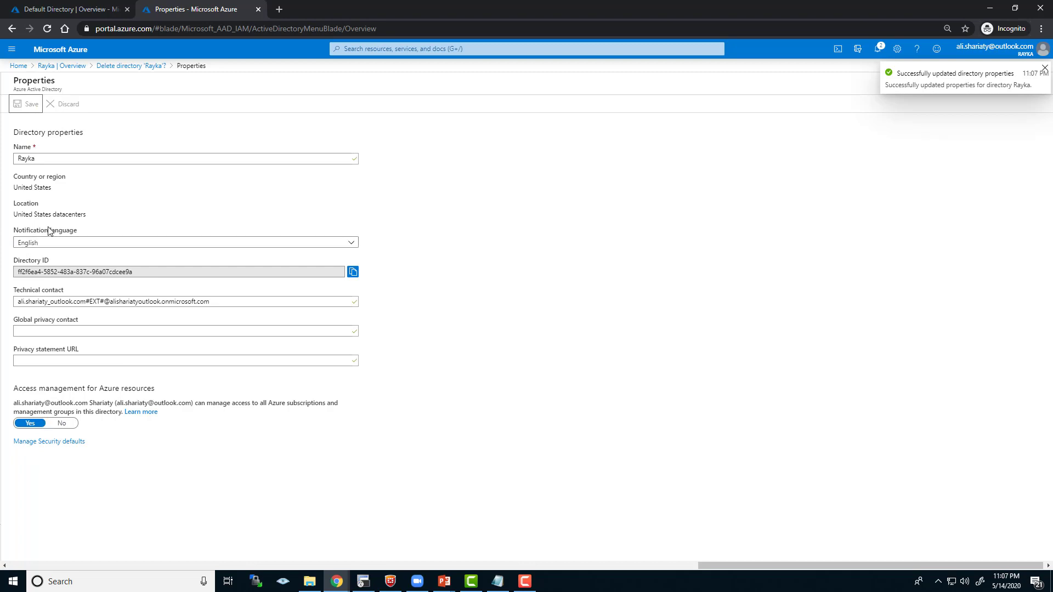
click(67, 66)
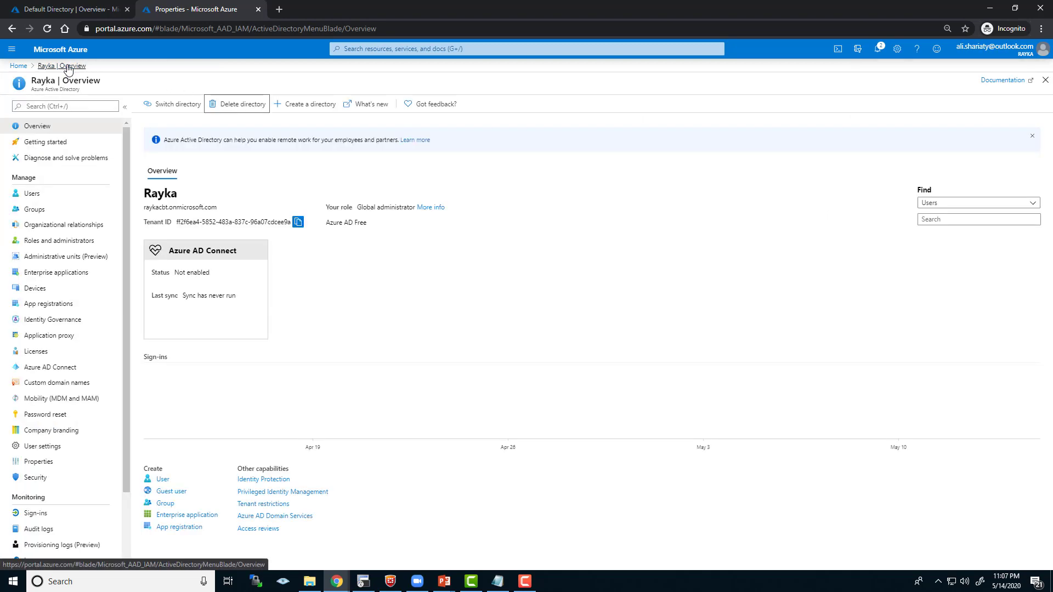
Recheck Rayka's deletion blockers, open the directory-deletion documentation, and review Rayka's properties
click(248, 105)
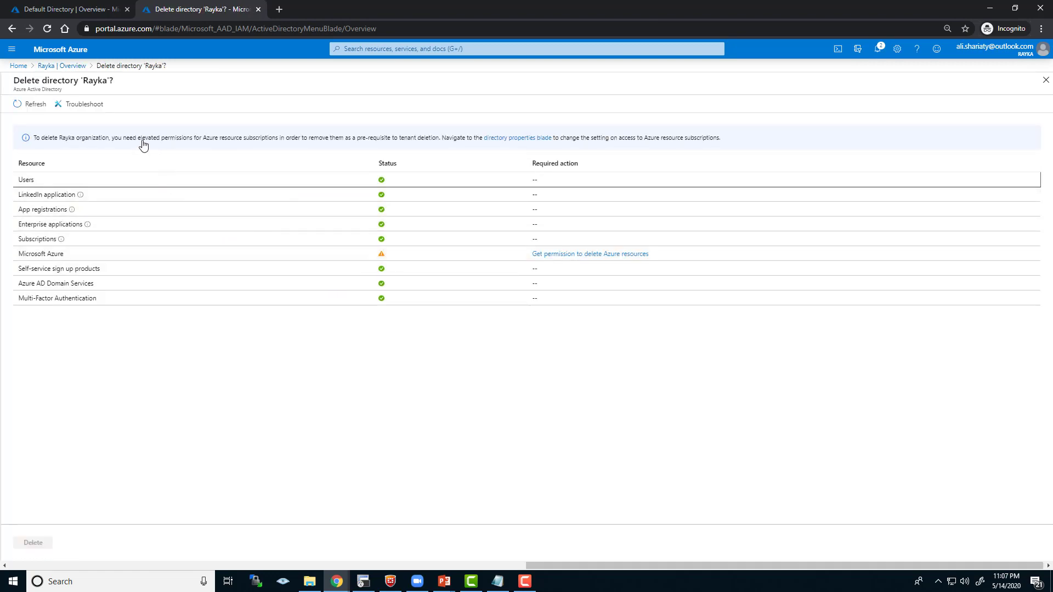
click(167, 144)
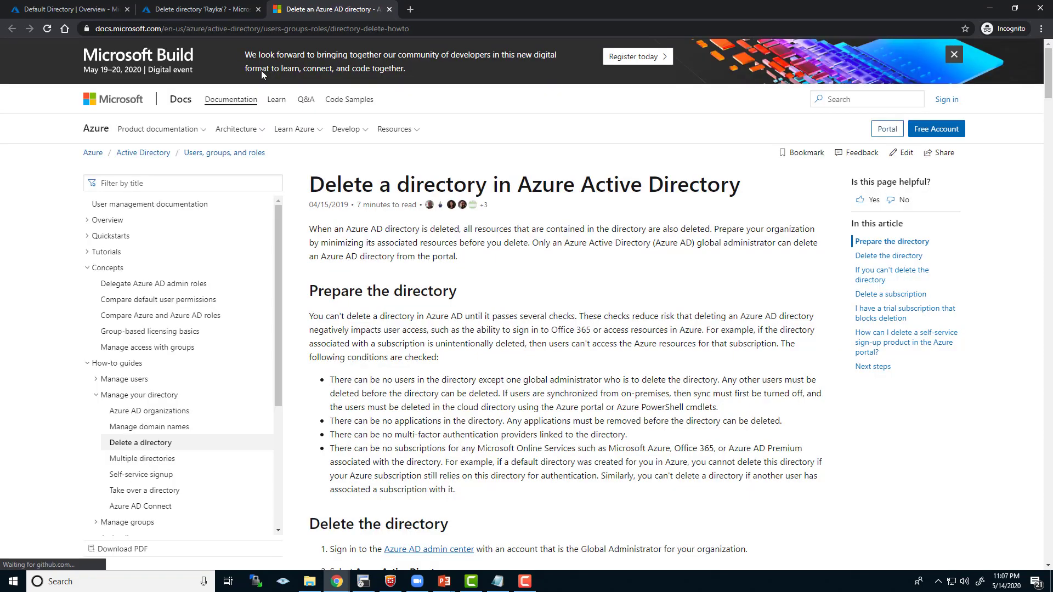
click(205, 11)
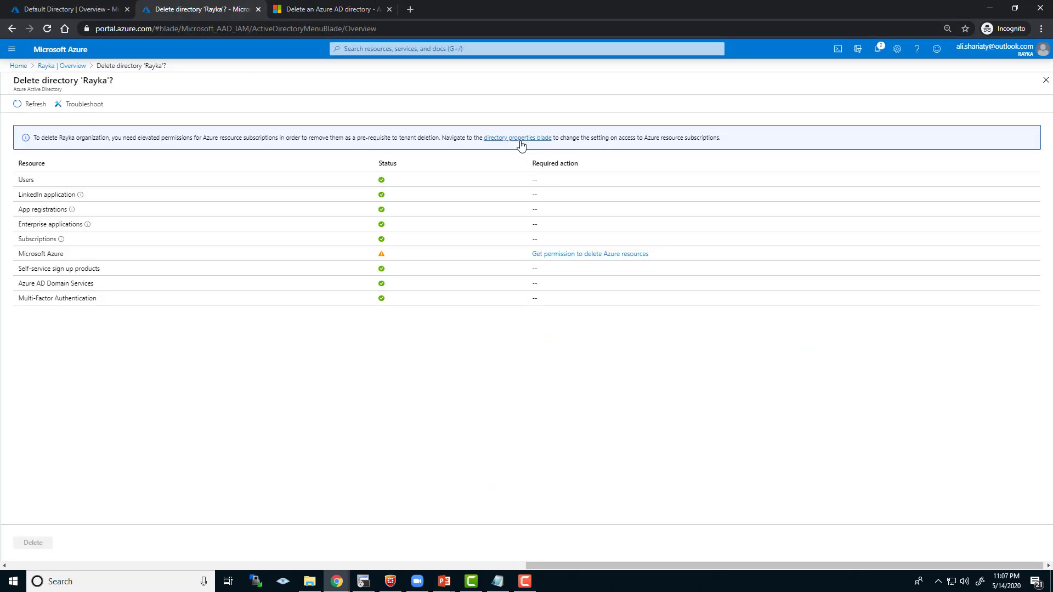
click(562, 252)
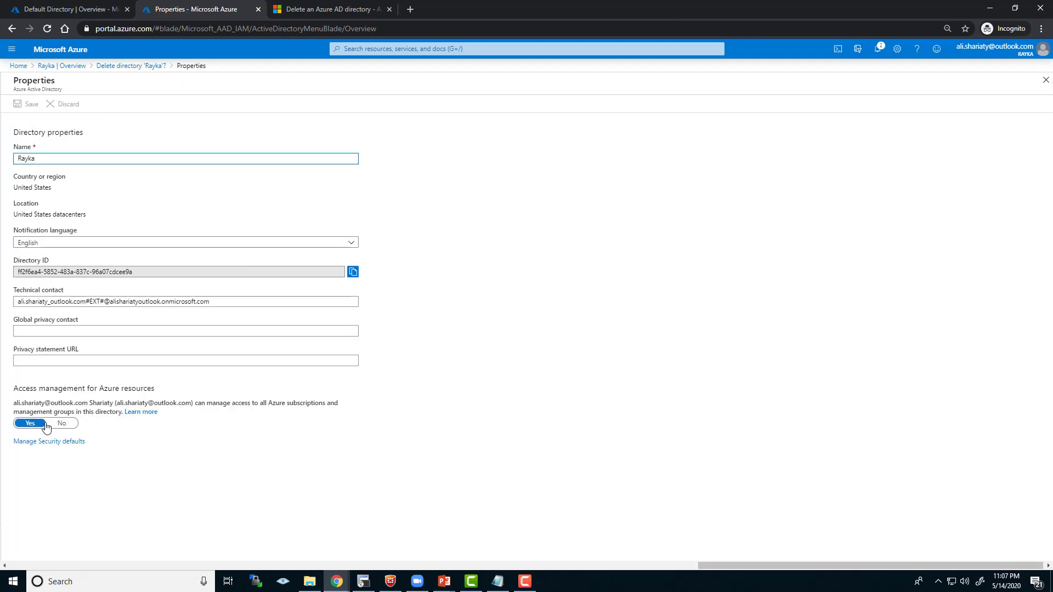
click(69, 67)
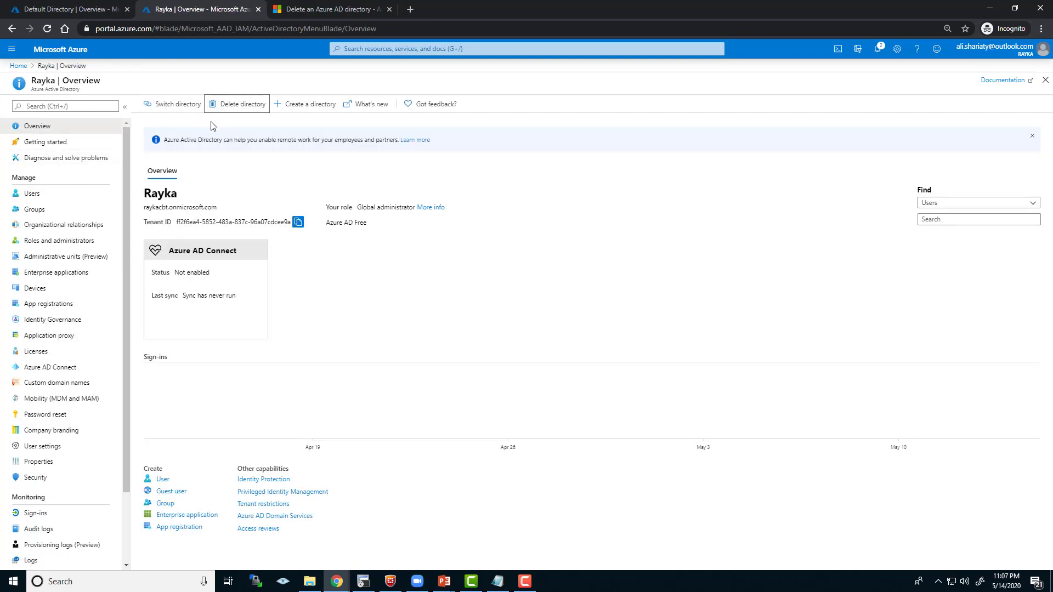
click(18, 65)
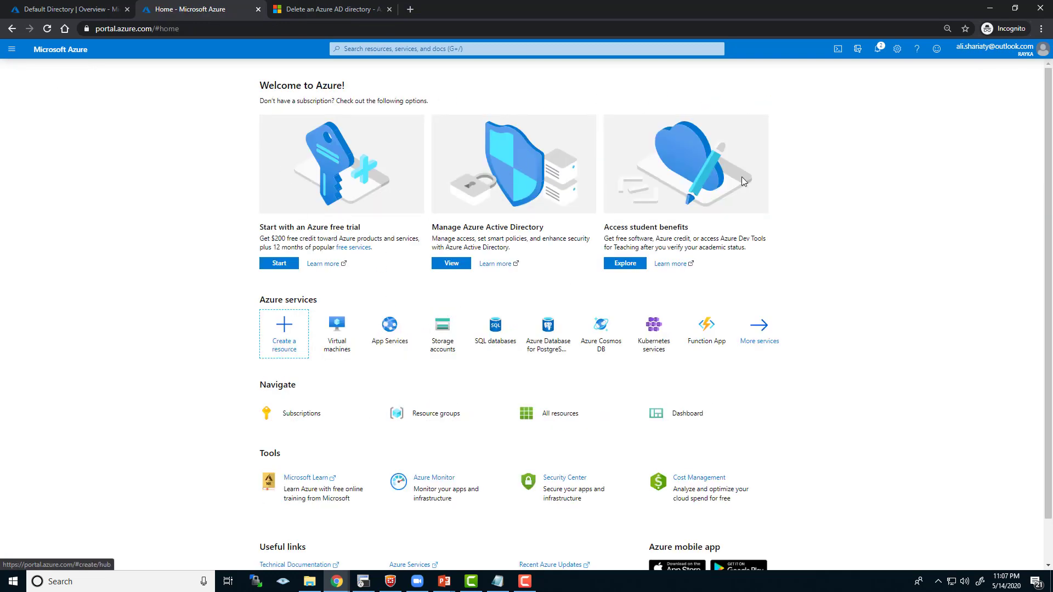
Switch to Default Directory and back to Rayka, then rerun Delete directory until all checks pass
click(859, 50)
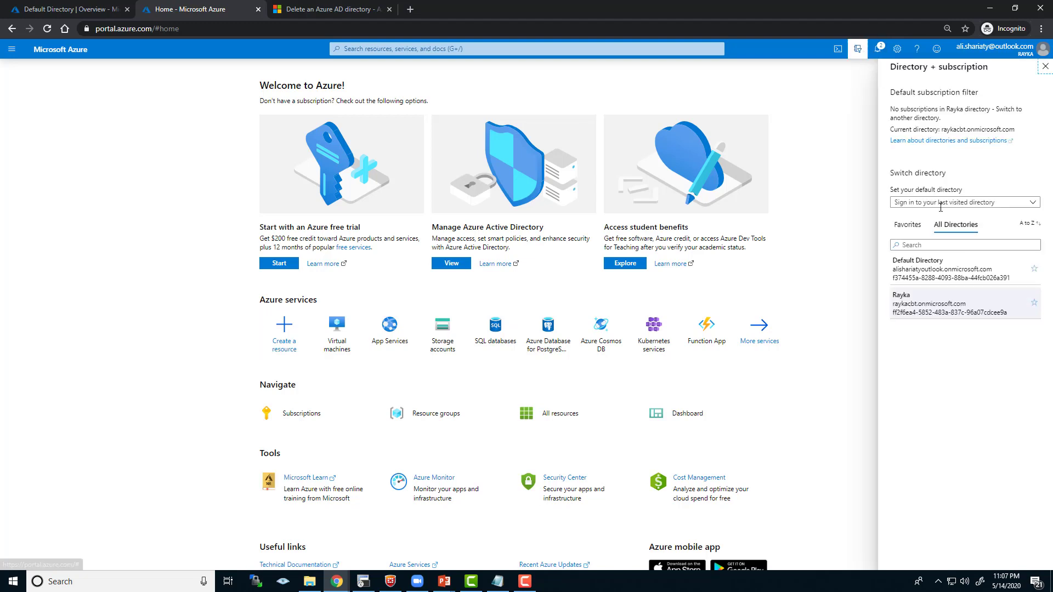
click(928, 305)
click(916, 268)
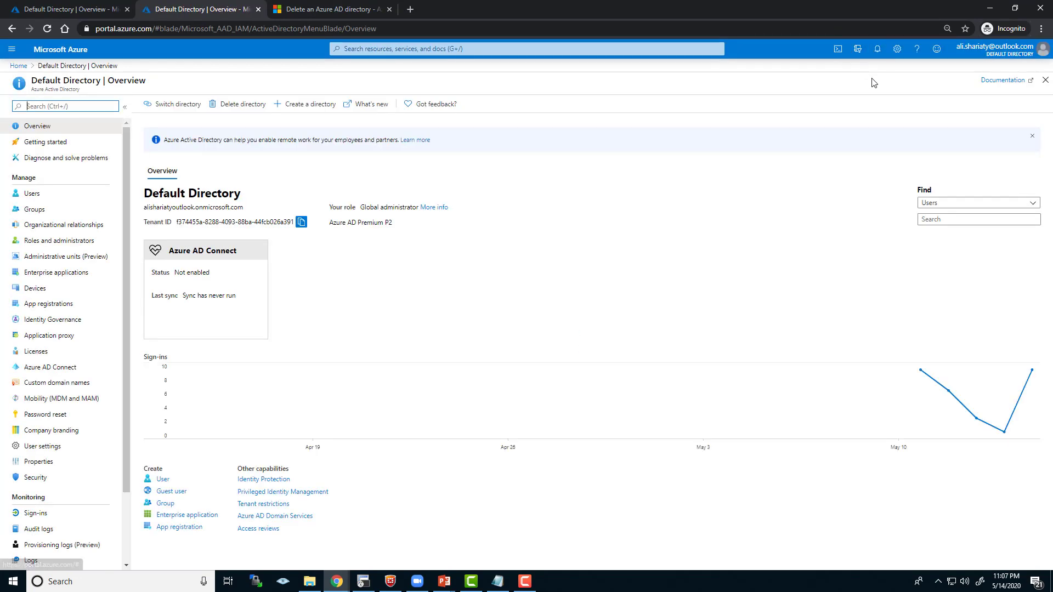
click(859, 54)
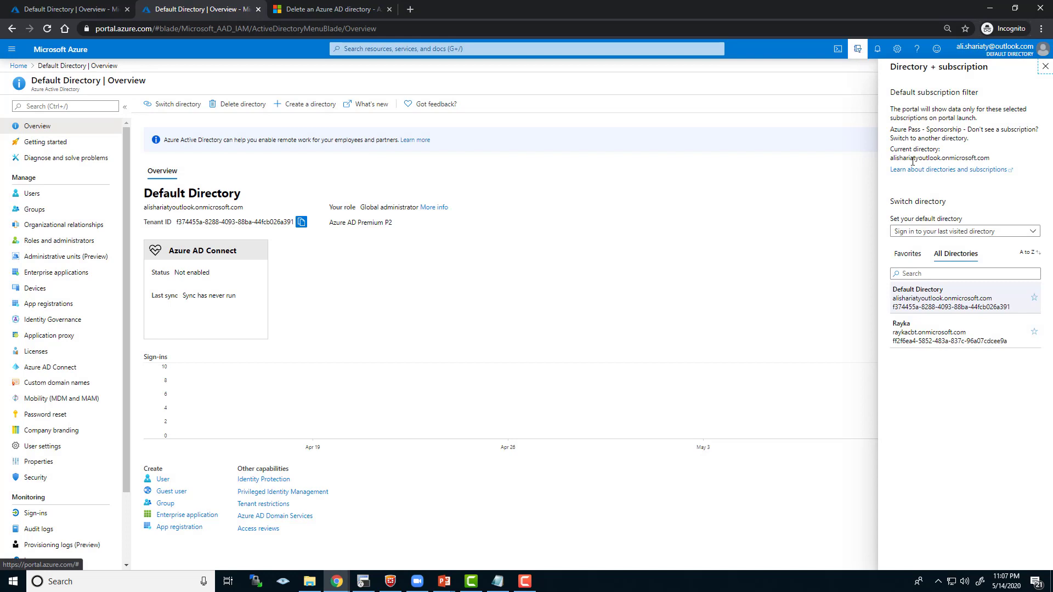
click(957, 329)
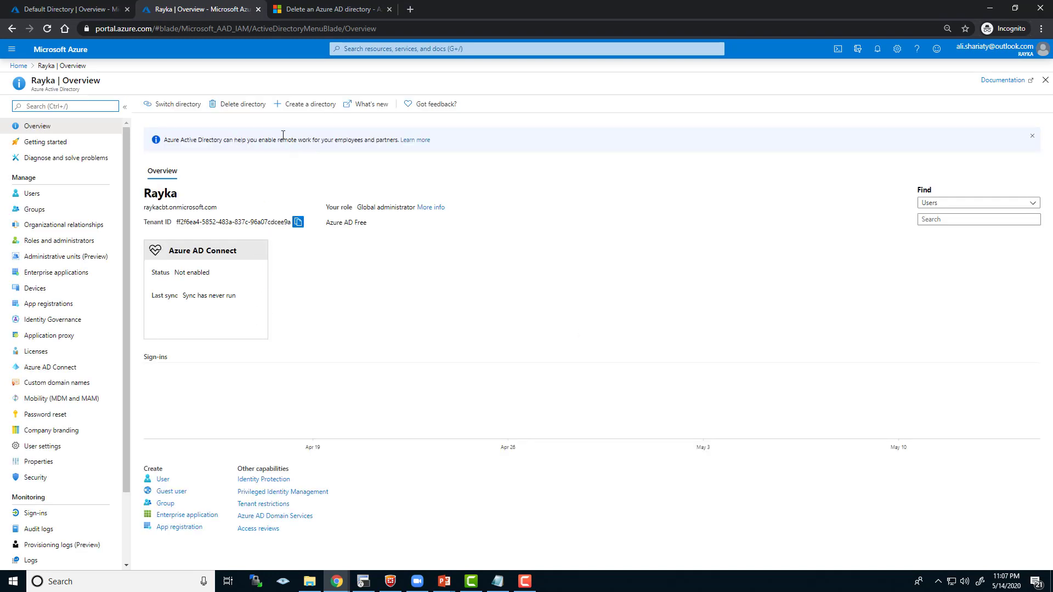
click(242, 106)
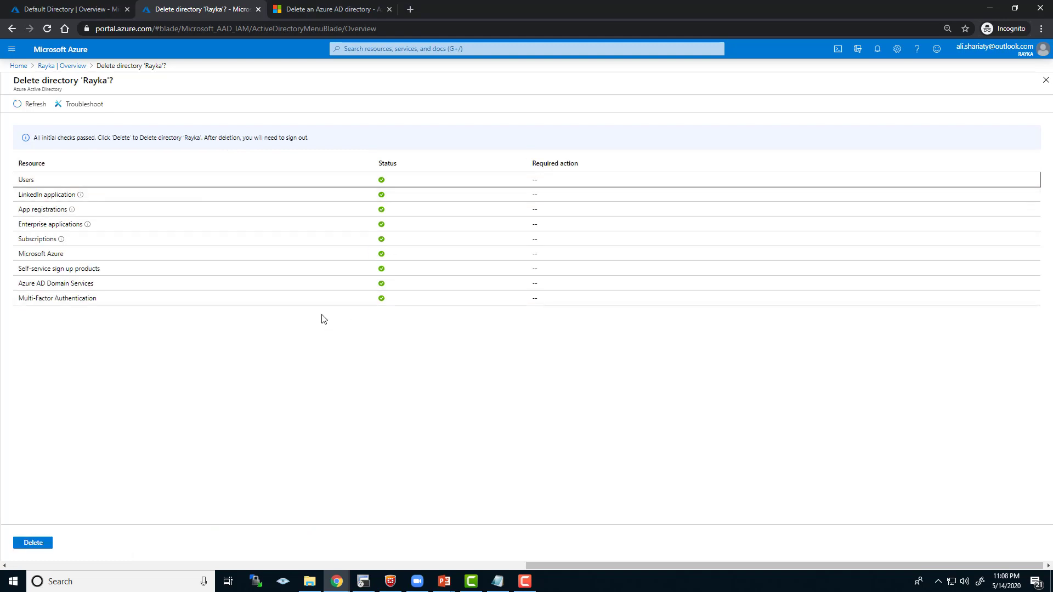
Confirm deletion of the Rayka directory, then switch the portal back to Default Directory
click(34, 544)
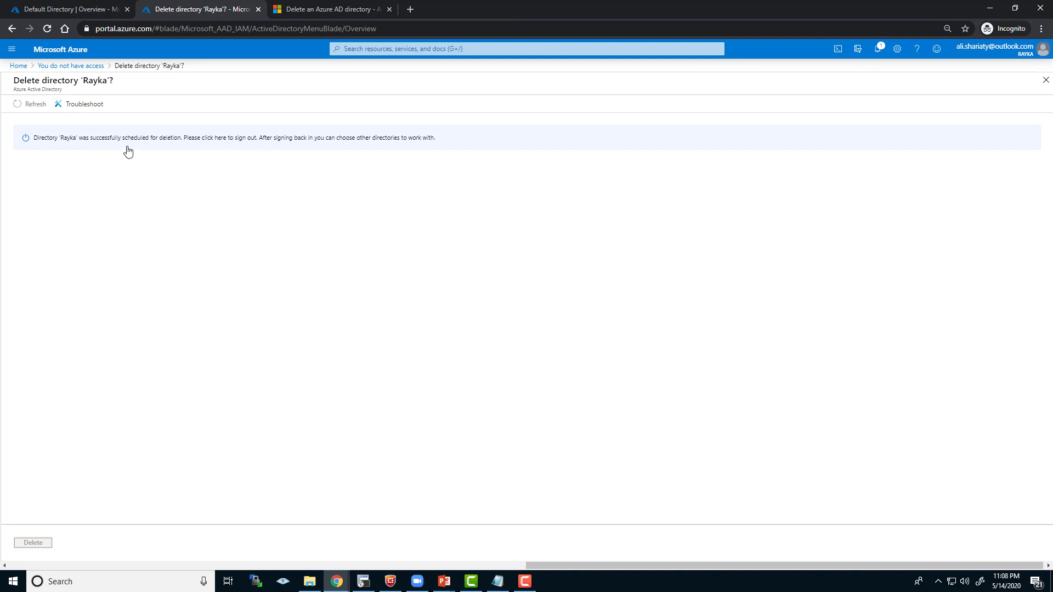
click(18, 66)
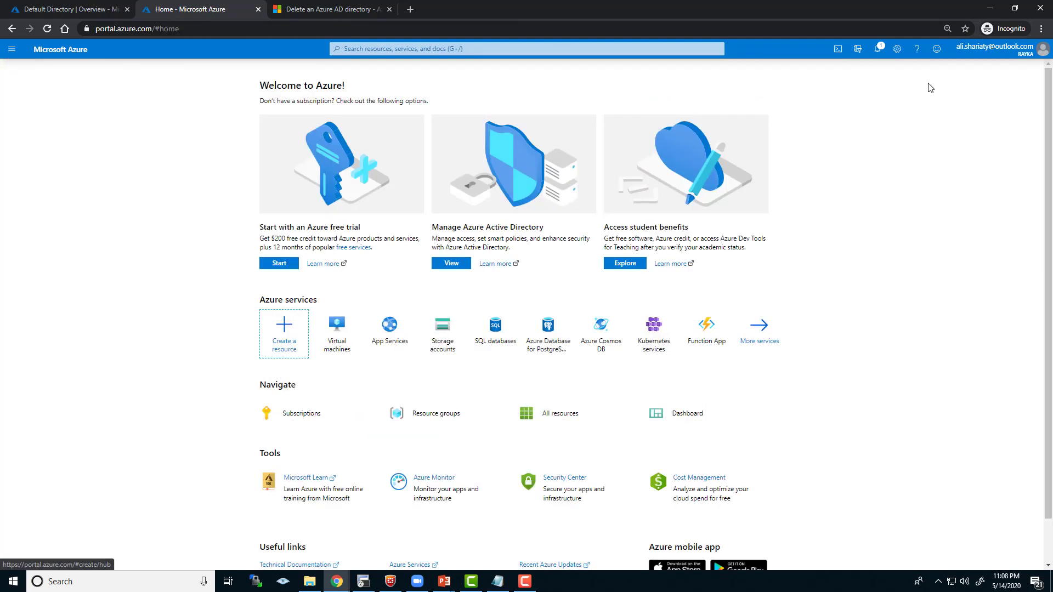
click(976, 51)
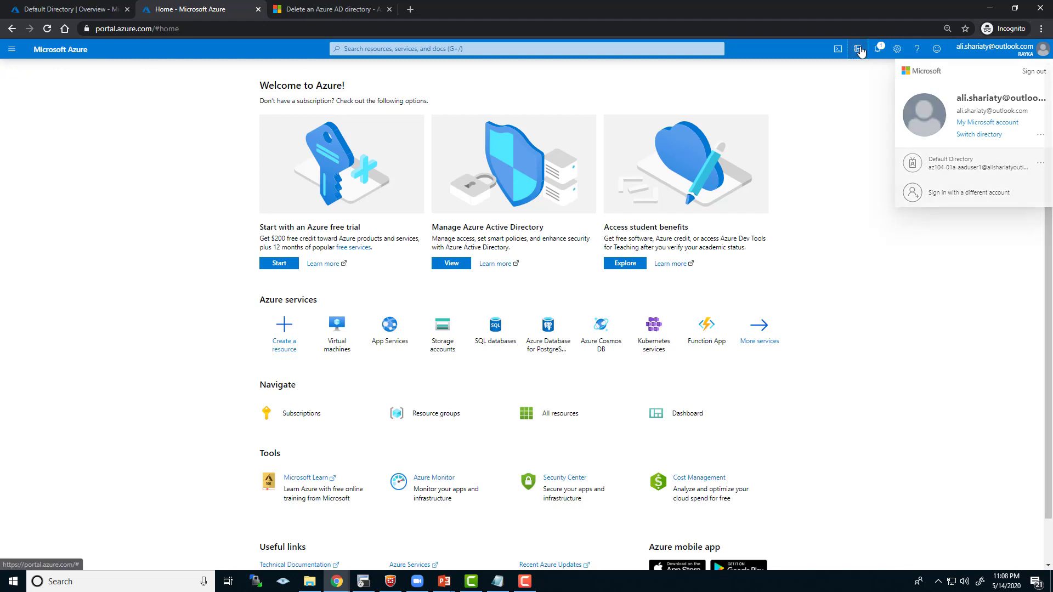
click(858, 48)
click(937, 274)
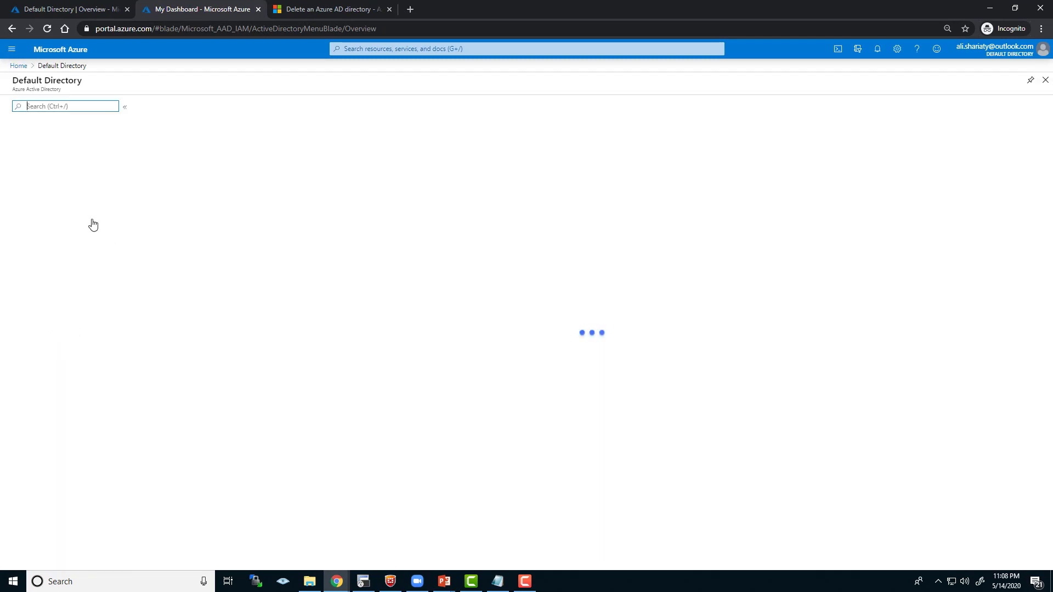
Delete the IT Cloud, IT Lab and IT System Administrators groups from Default Directory's Groups list
click(48, 213)
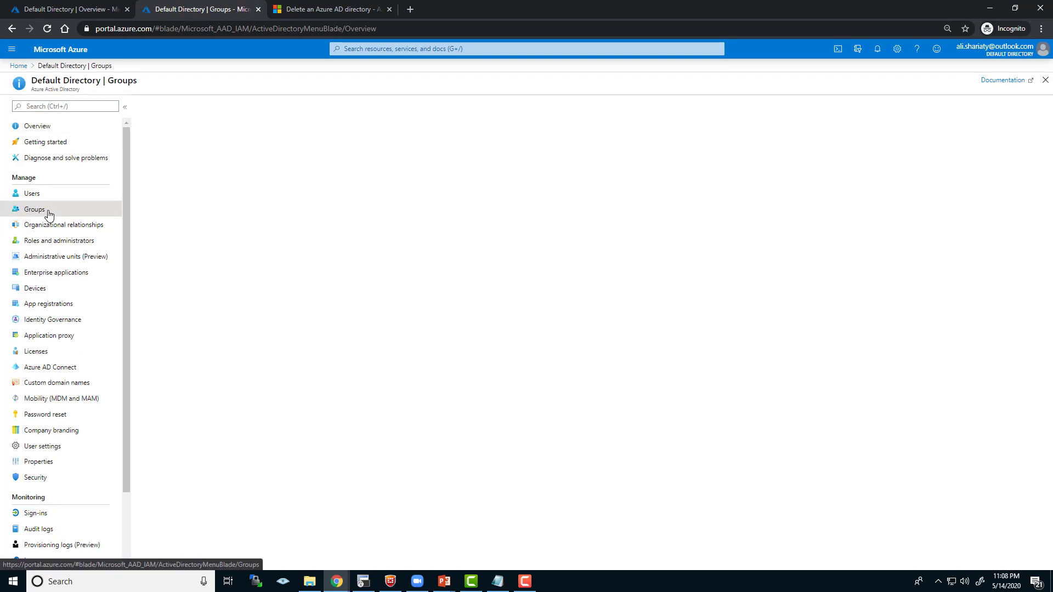
click(151, 179)
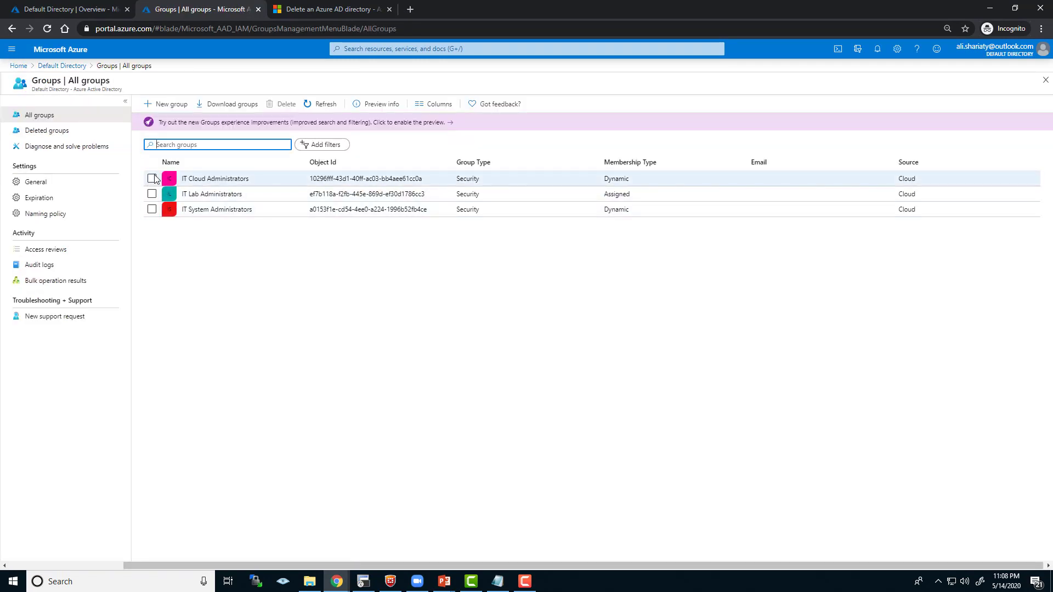
click(152, 194)
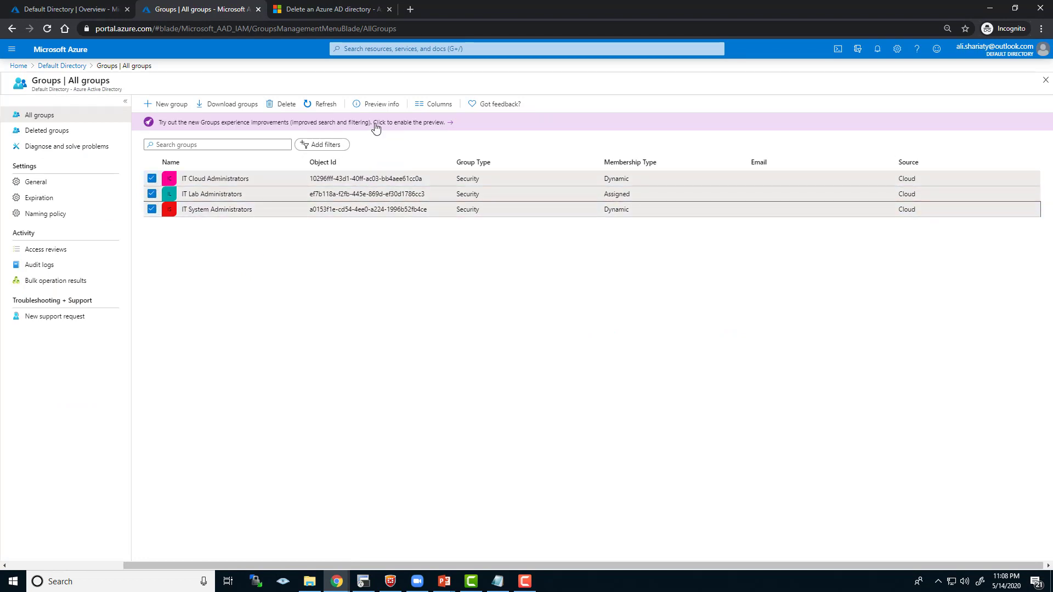
click(285, 104)
click(166, 151)
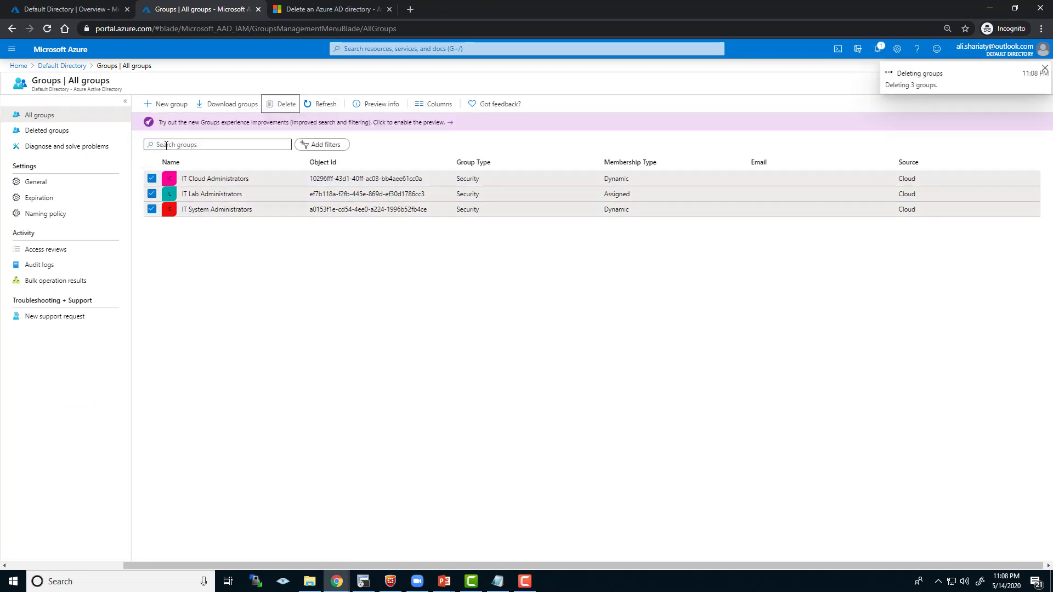